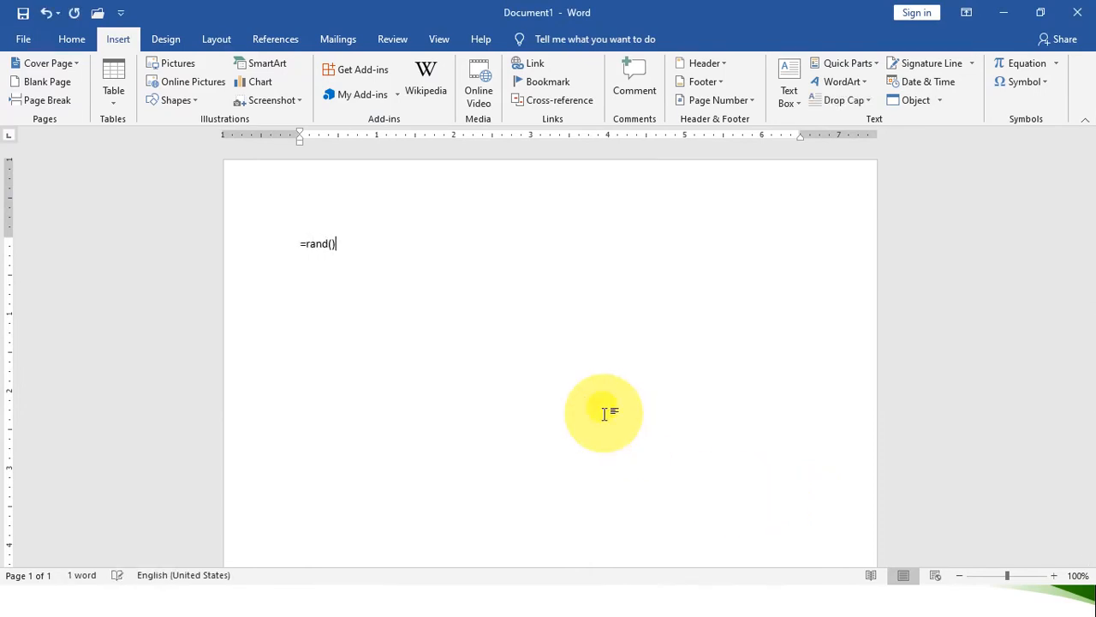
Step: Generate sample paragraphs from the =rand() formula in the document
key(Return)
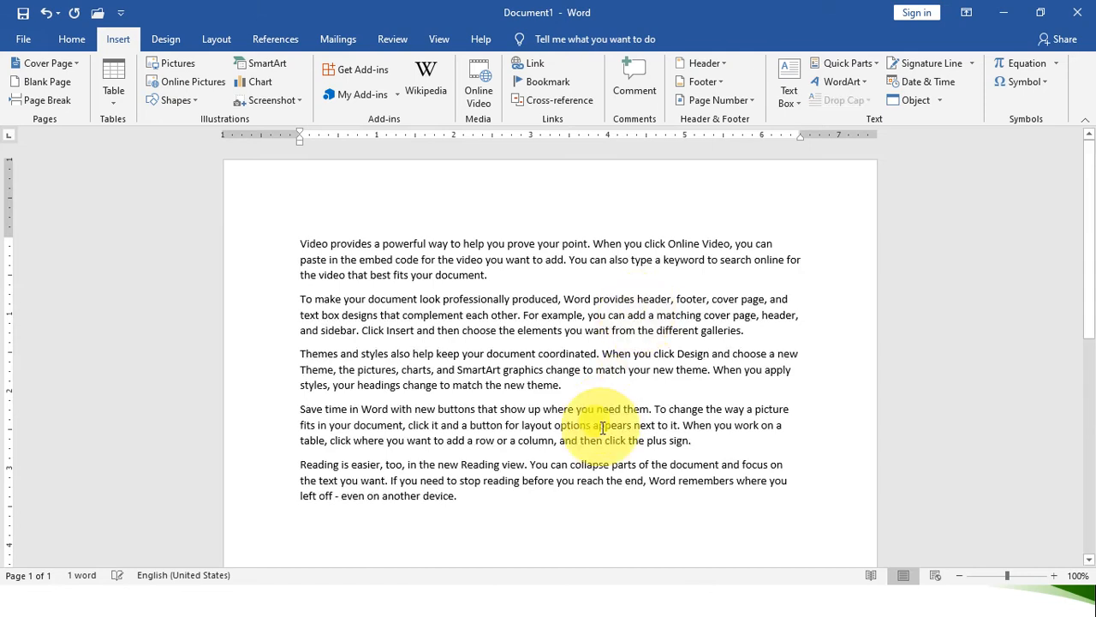
Step: Insert the built-in Integral cover page at the start of the document
key(super+plus)
key(super+plus)
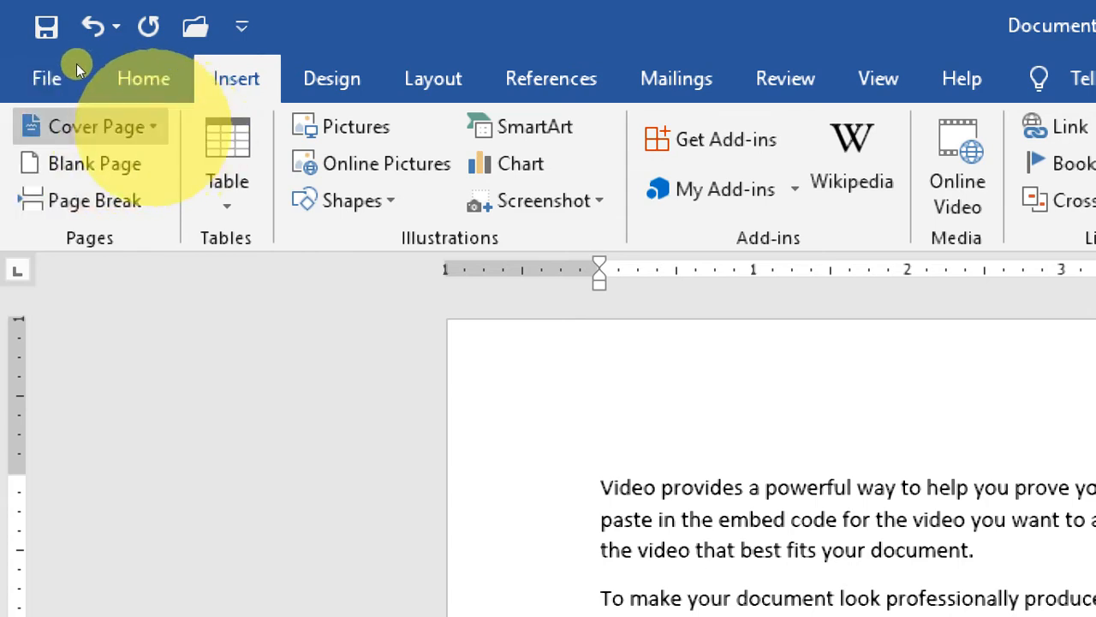
click(151, 126)
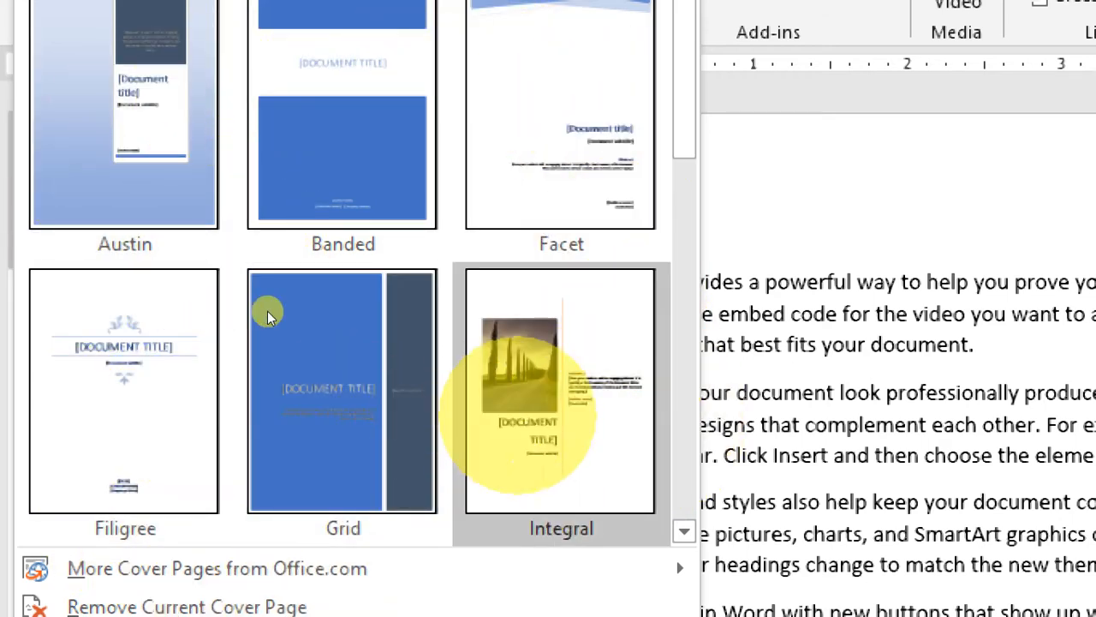
click(540, 411)
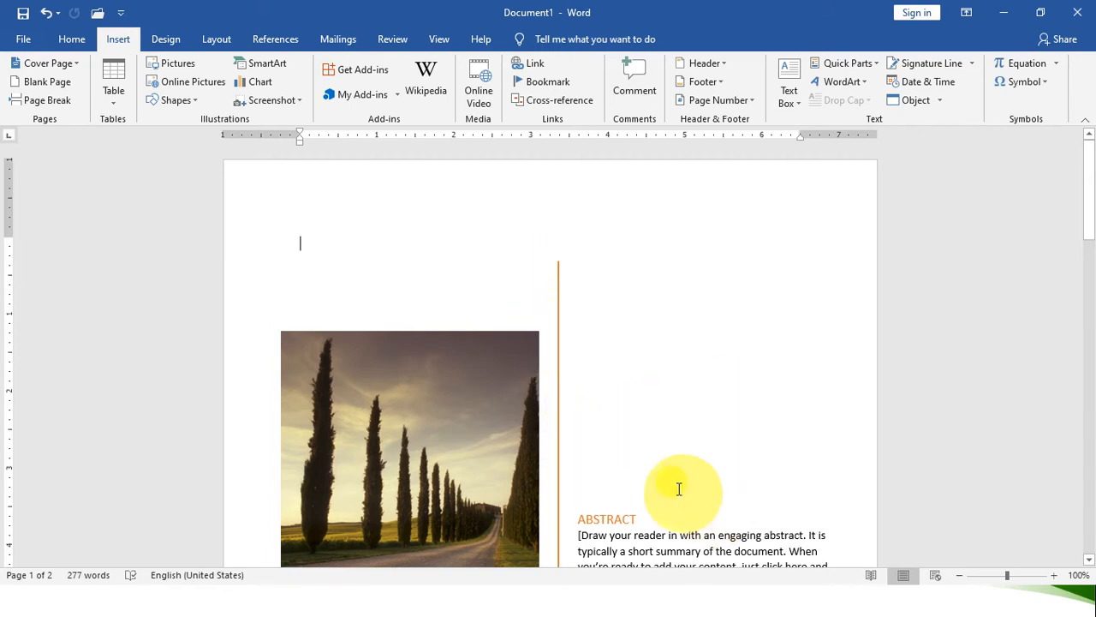
Step: Replace the cover page with the Austin design and review it together with the text page that follows
click(75, 67)
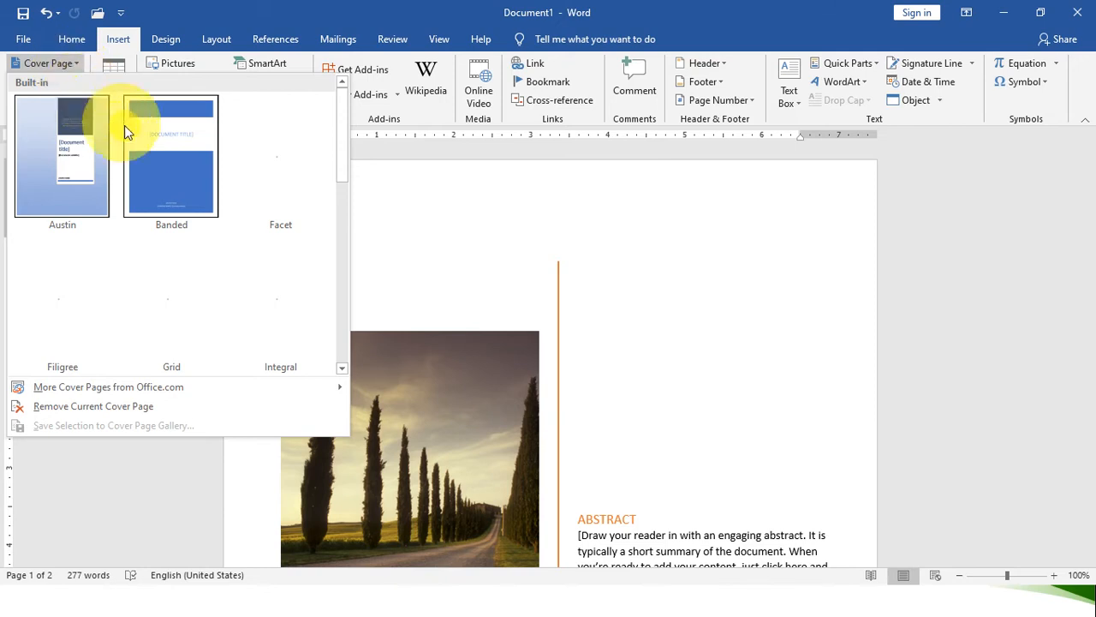
click(79, 161)
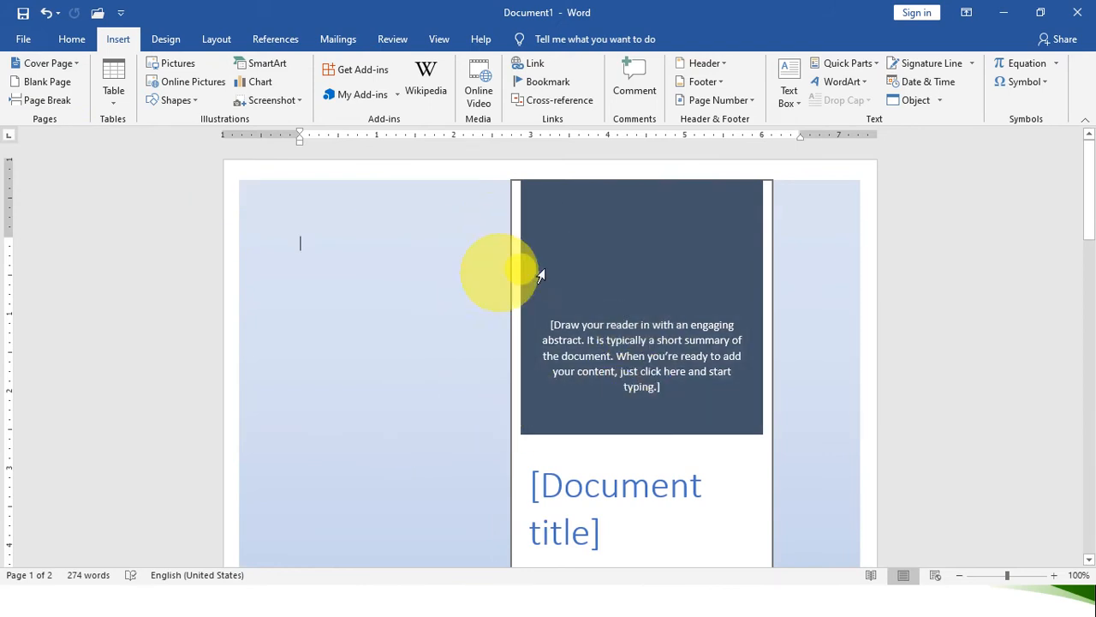
scroll(741, 451, down, 8)
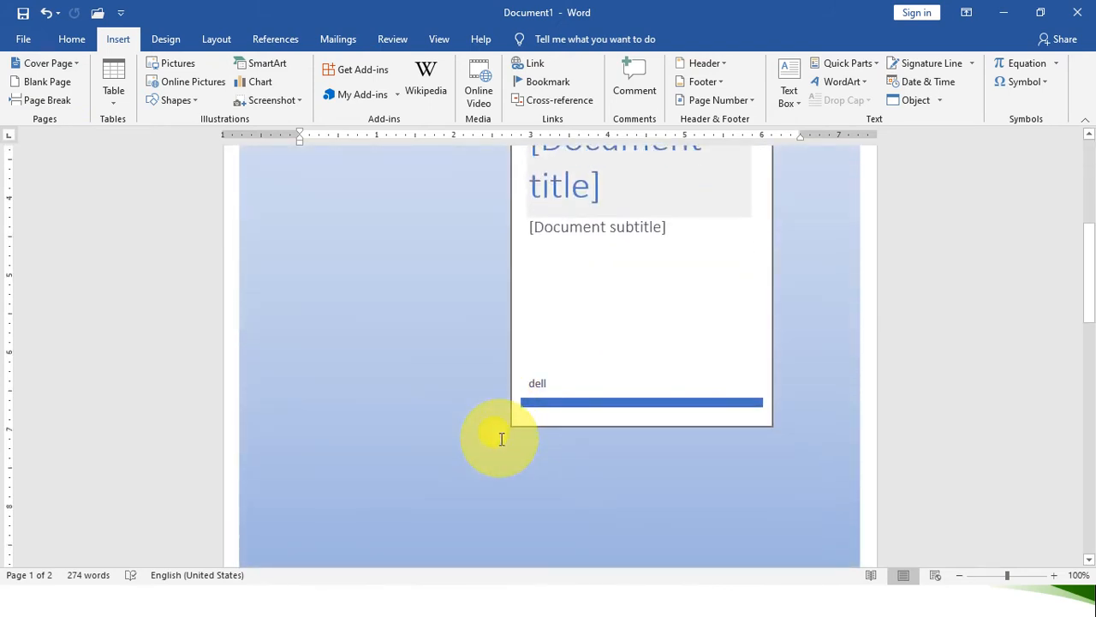
scroll(501, 438, down, 10)
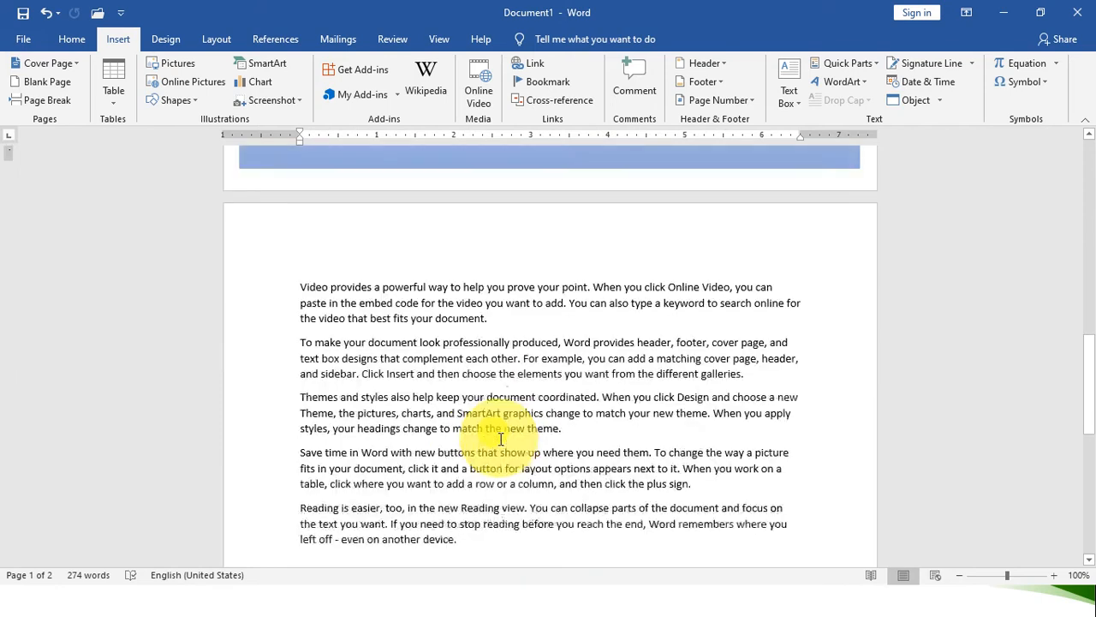
scroll(501, 439, down, 3)
scroll(501, 439, up, 16)
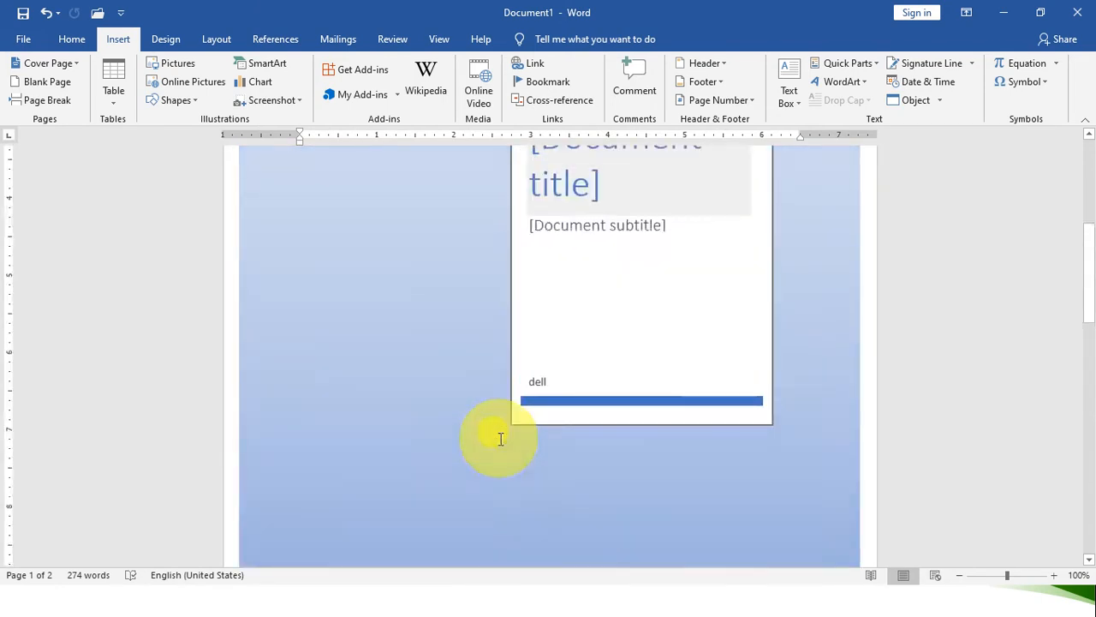
scroll(501, 439, up, 2)
Step: Undo both cover page insertions
key(ctrl+z)
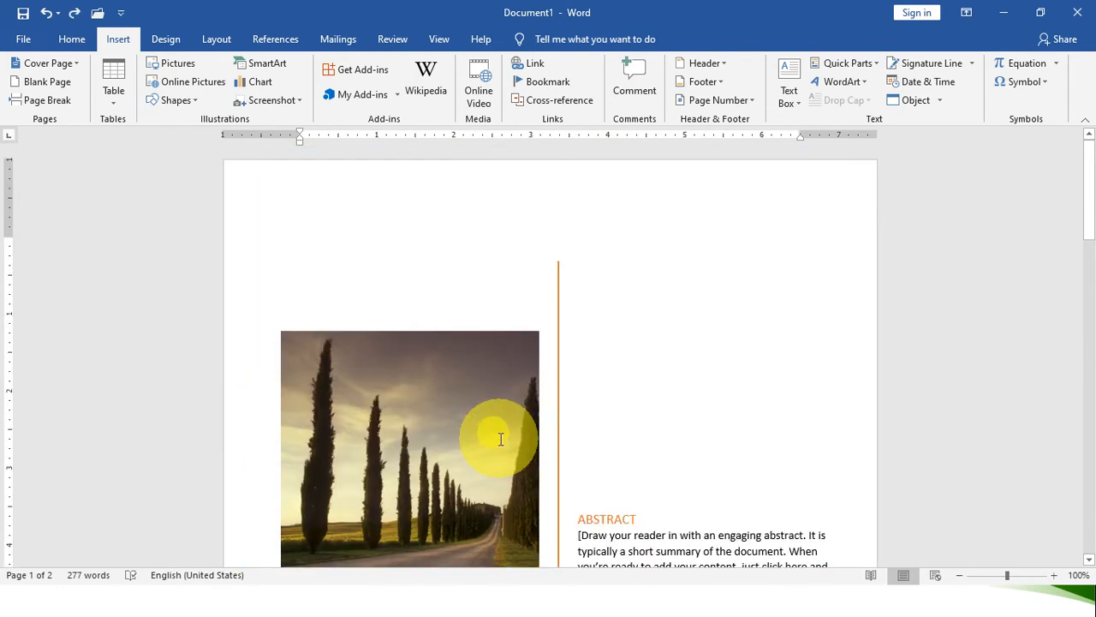
key(ctrl+z)
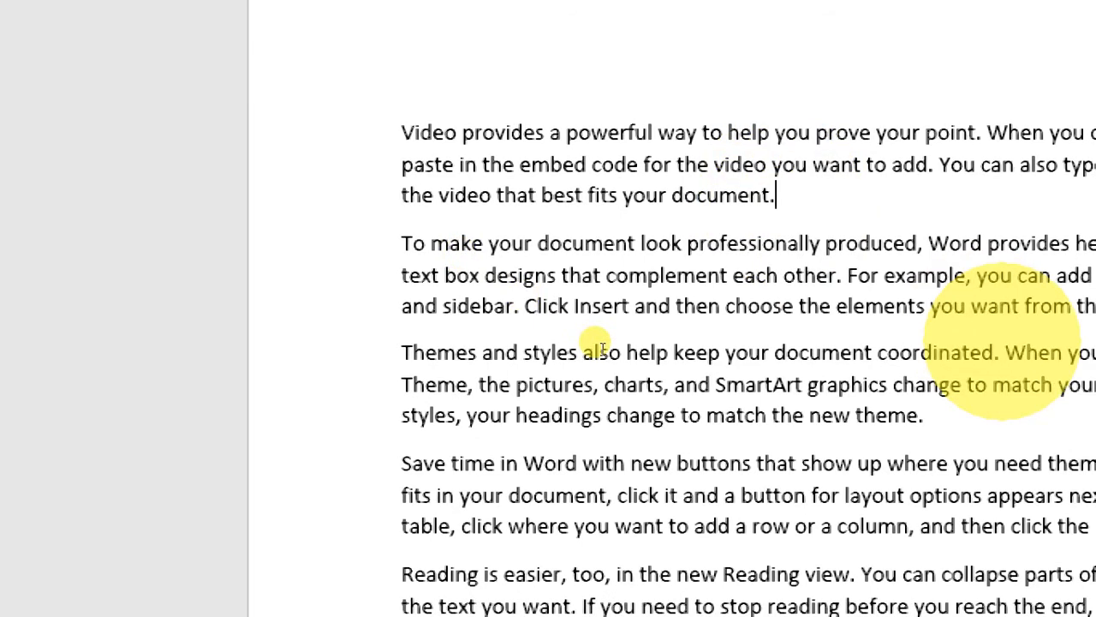
Step: Add an empty line after the first paragraph, insert a blank page there and check the page layout
key(Return)
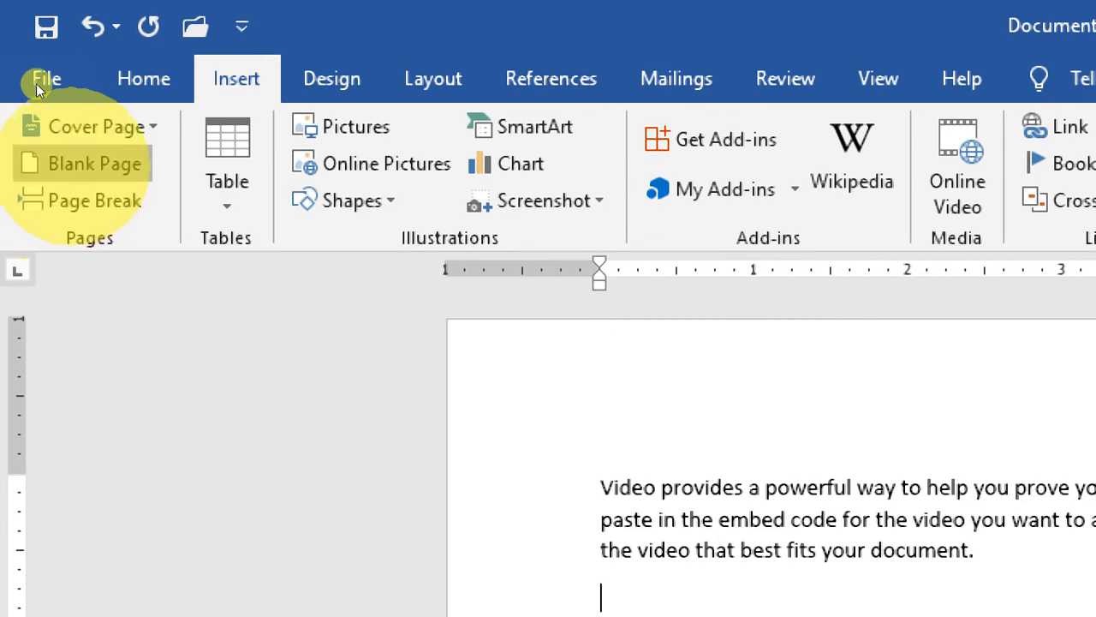
click(75, 166)
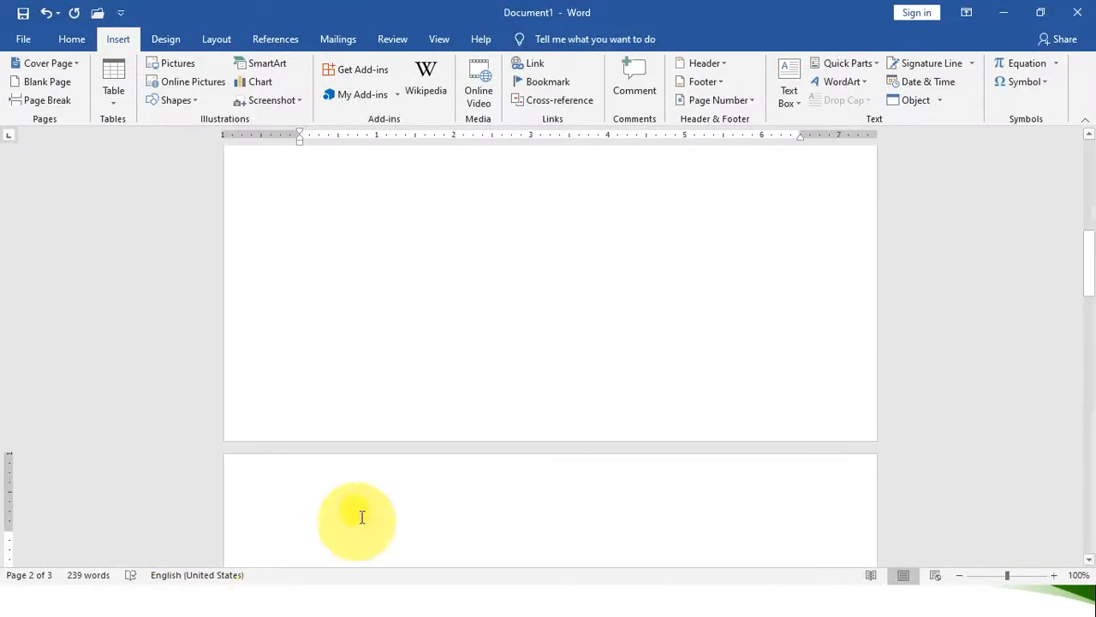
scroll(420, 506, down, 4)
scroll(422, 507, down, 20)
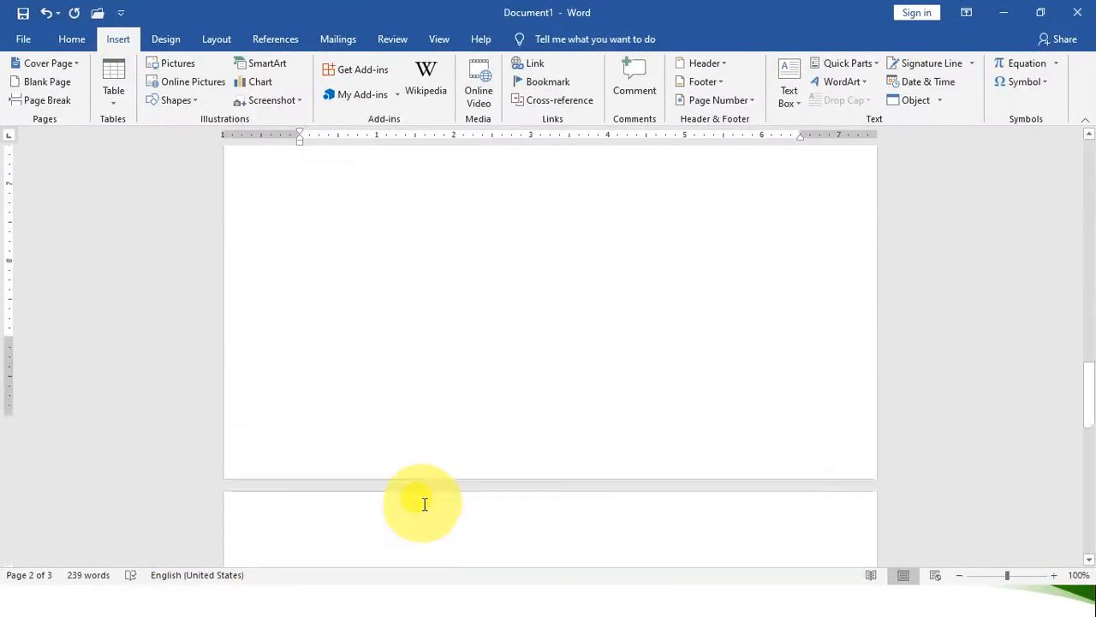
scroll(424, 503, up, 10)
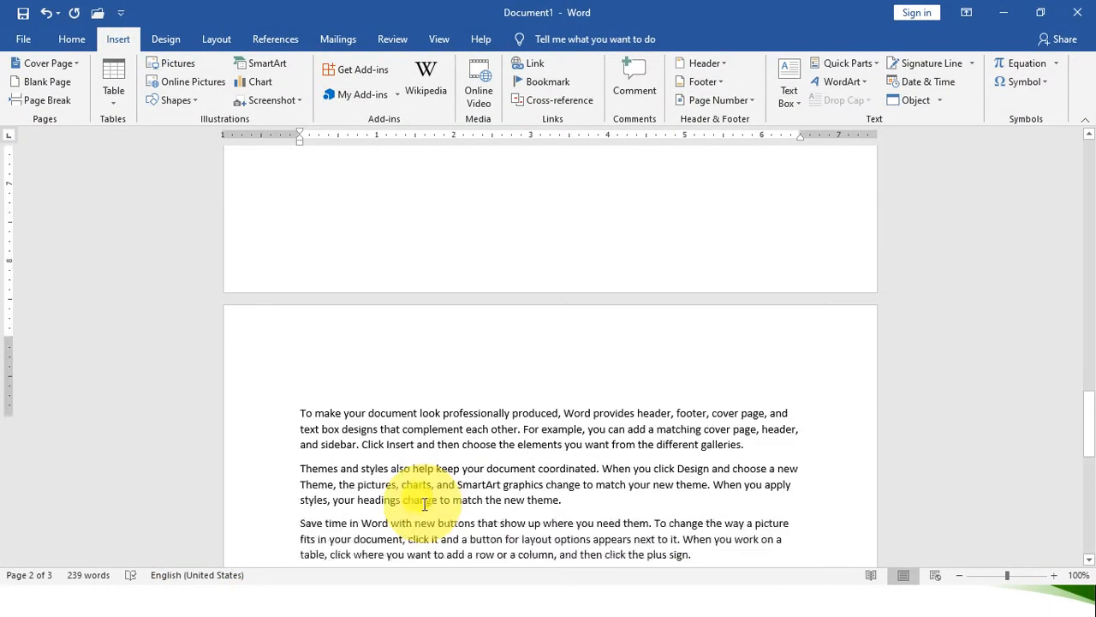
scroll(424, 503, up, 10)
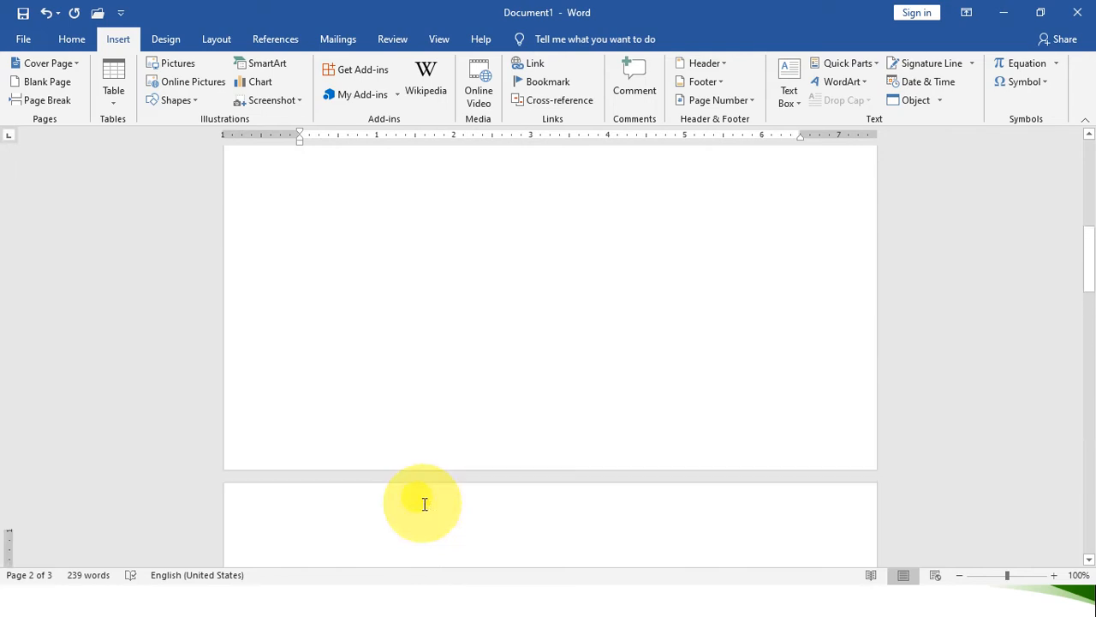
scroll(425, 503, down, 5)
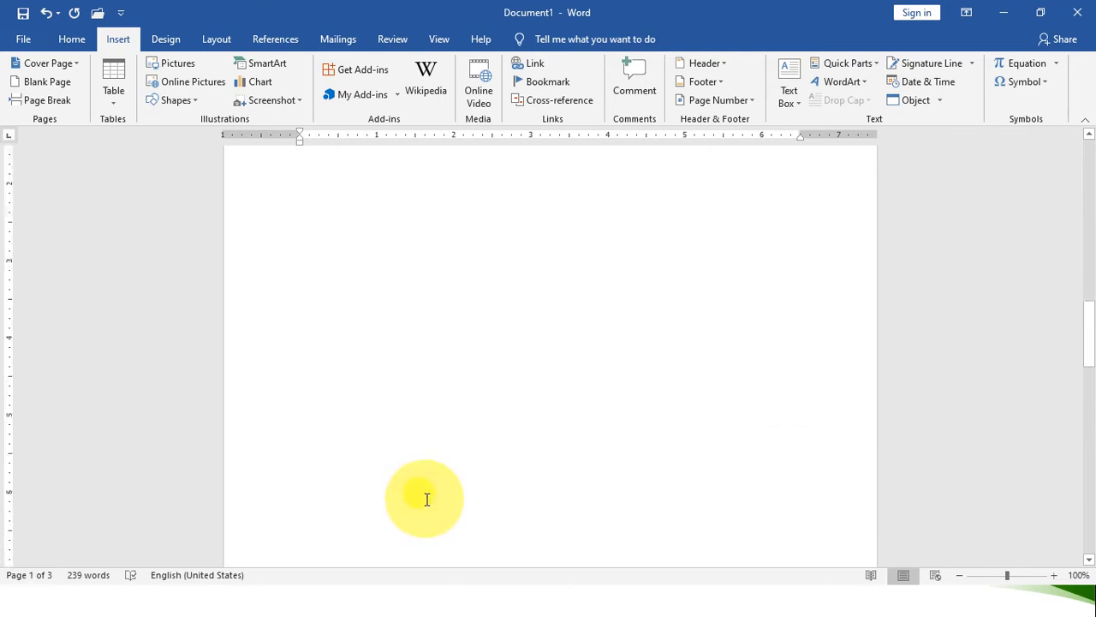
scroll(428, 493, down, 6)
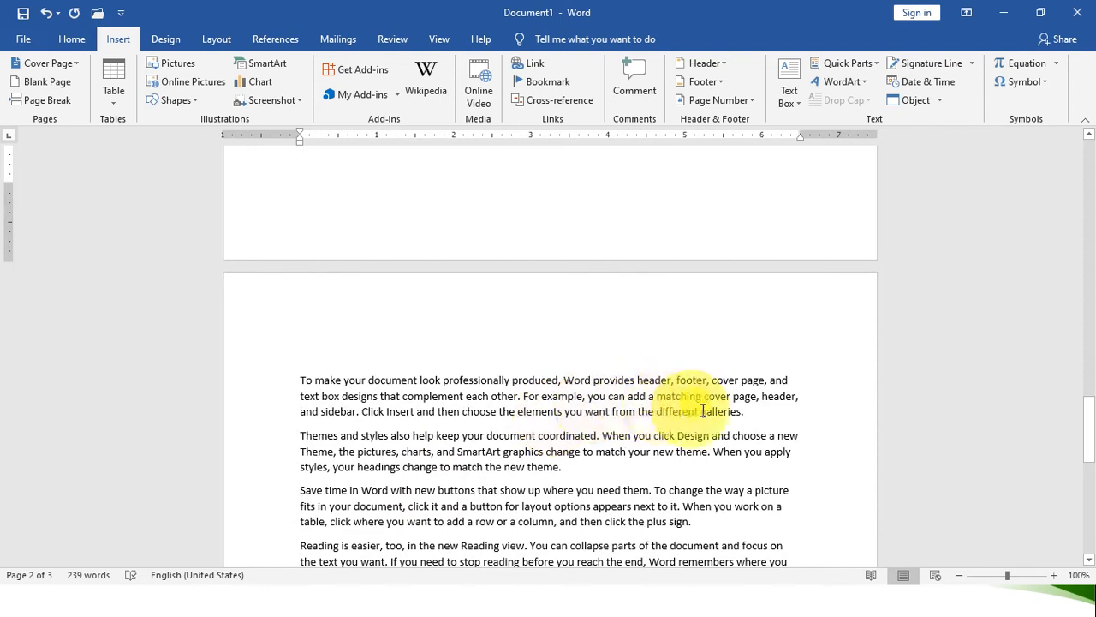
Step: Add an empty line after the paragraph ending in "different galleries" and insert a blank page there
click(750, 417)
key(Return)
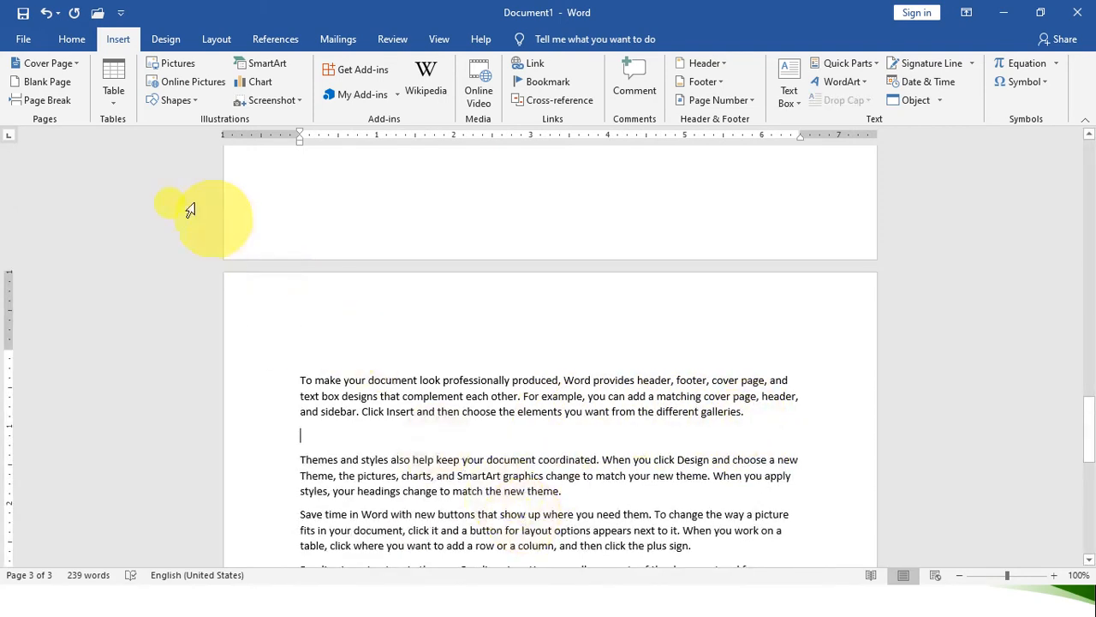
click(42, 103)
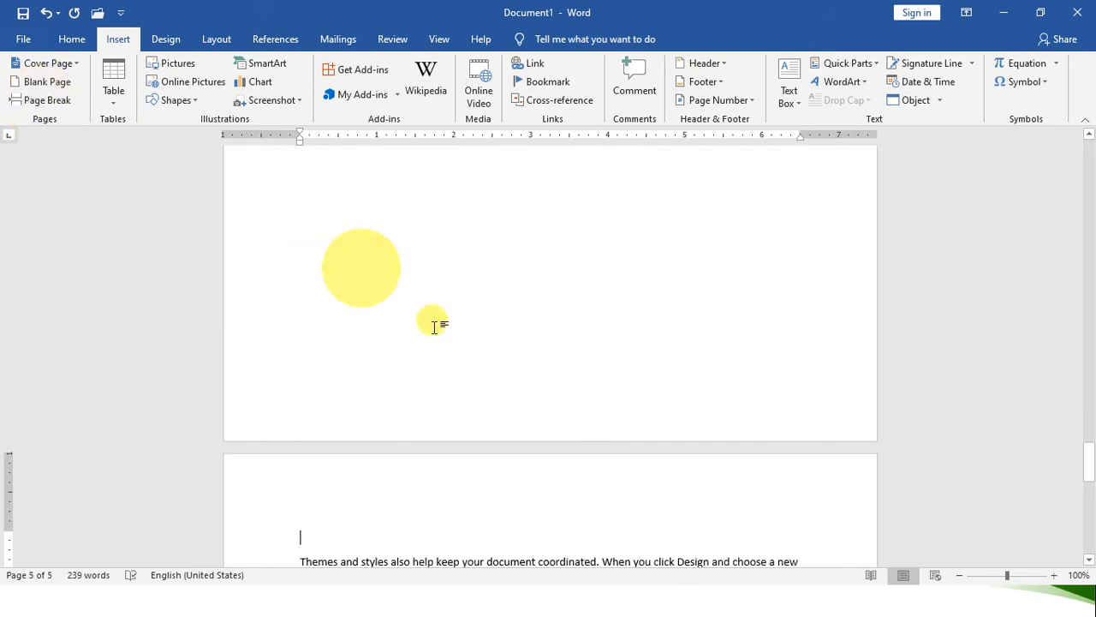
scroll(350, 342, up, 3)
scroll(350, 340, up, 3)
scroll(356, 343, down, 5)
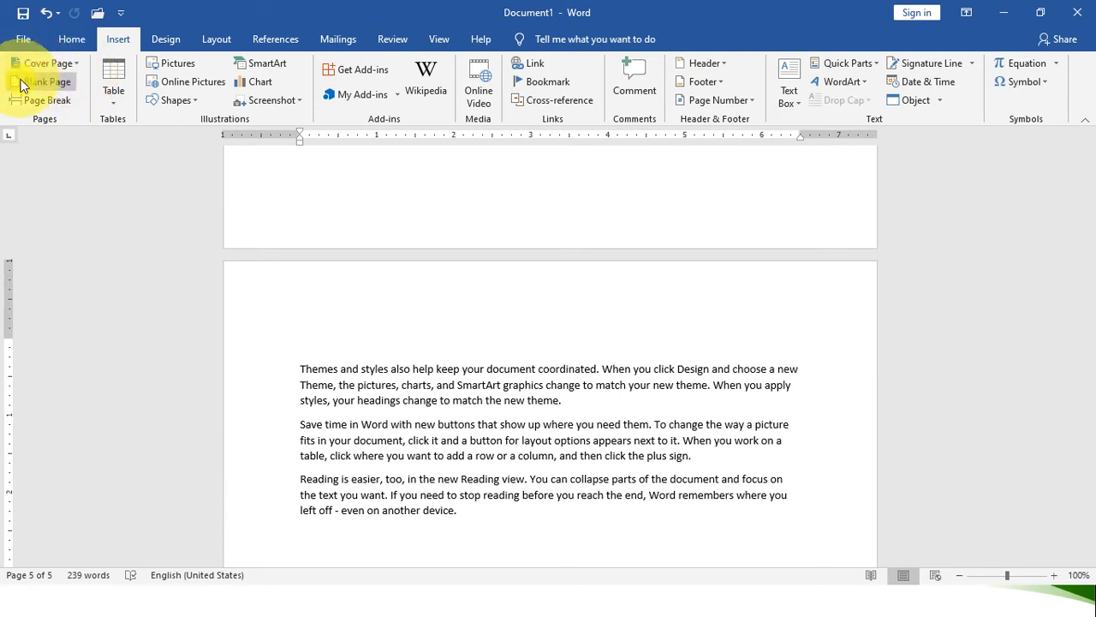
key(alt+Tab)
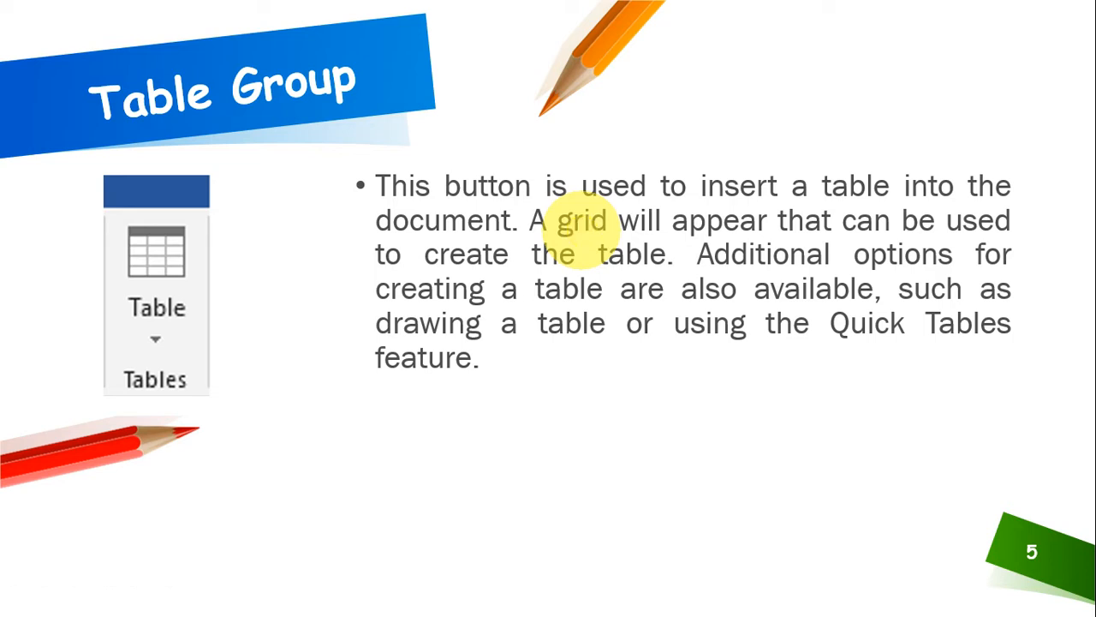
key(alt+Tab)
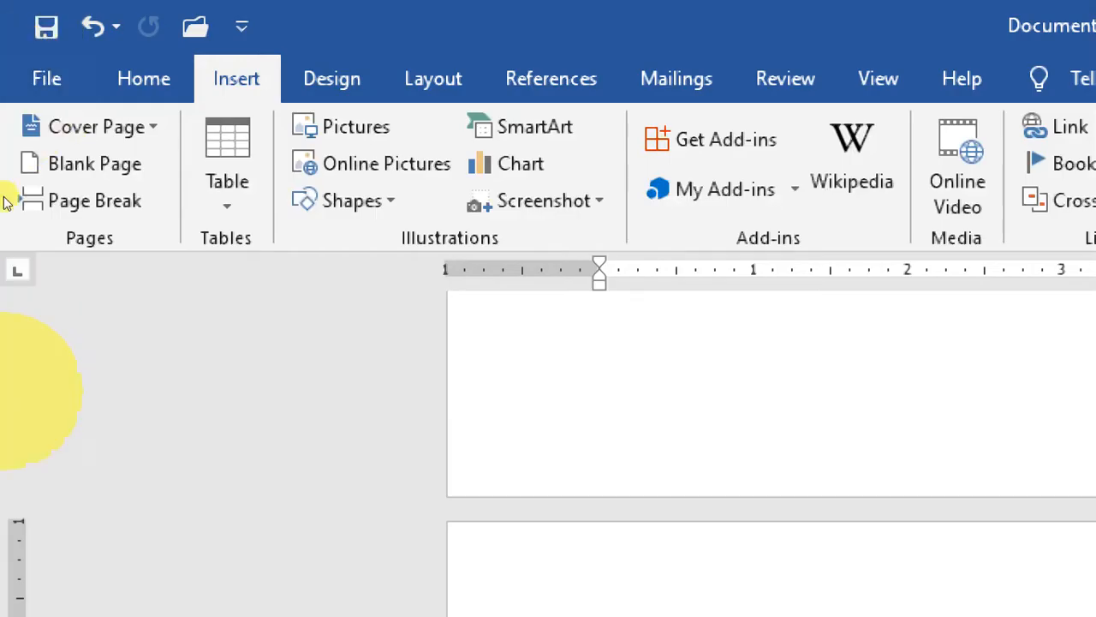
Step: Insert a table with four columns and three rows above the "Themes and styles" paragraph
click(227, 175)
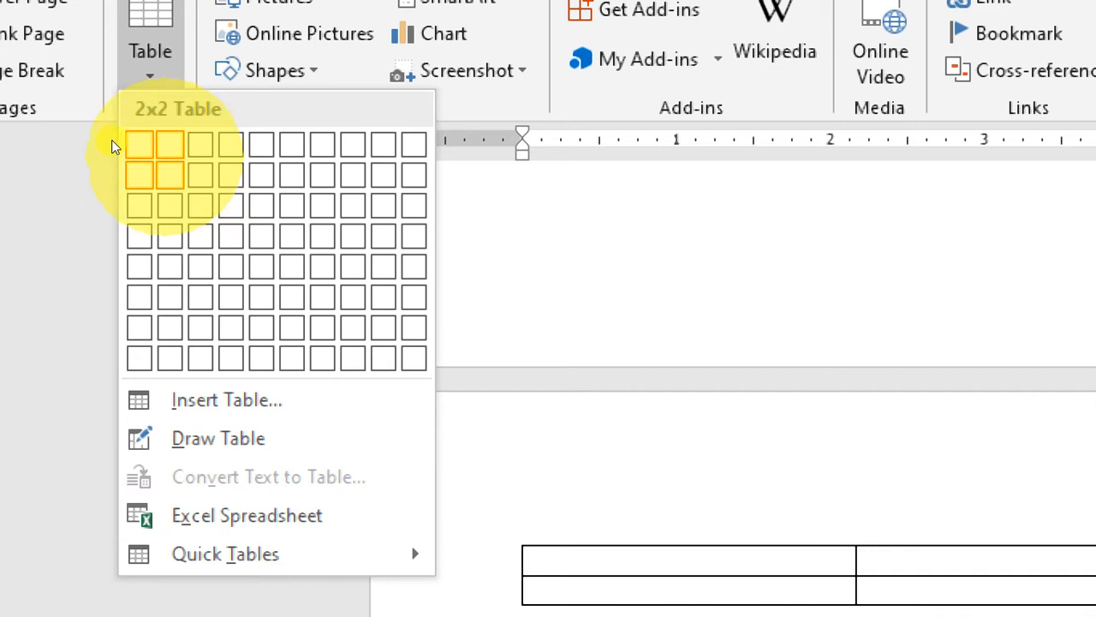
click(150, 168)
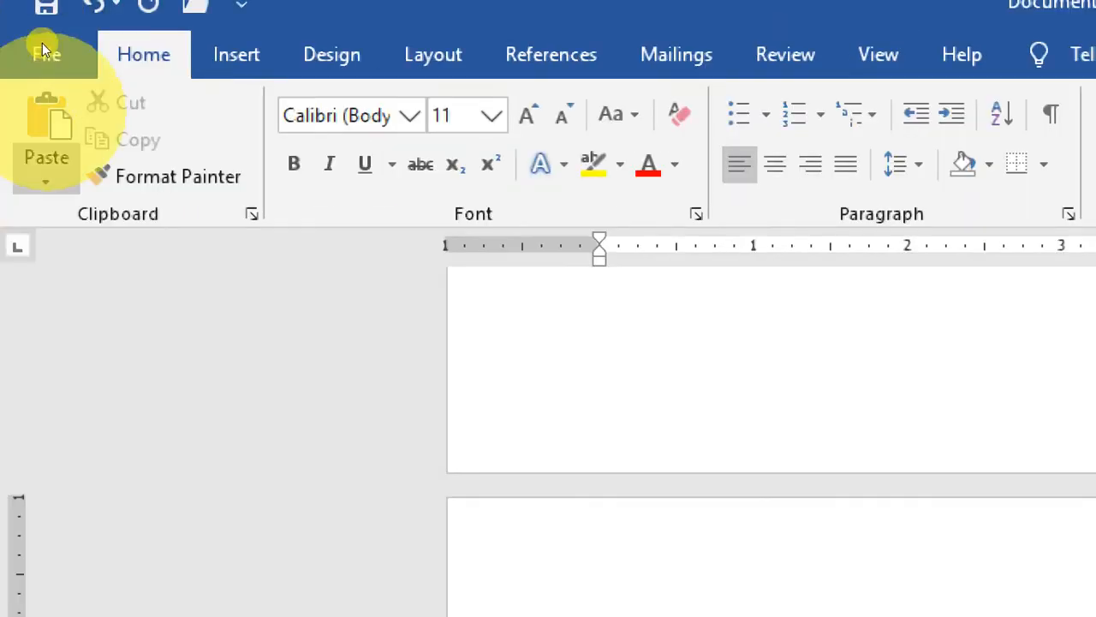
Step: Insert a second table with 5 columns and 10 rows below the first, keeping the fixed automatic column width
click(236, 54)
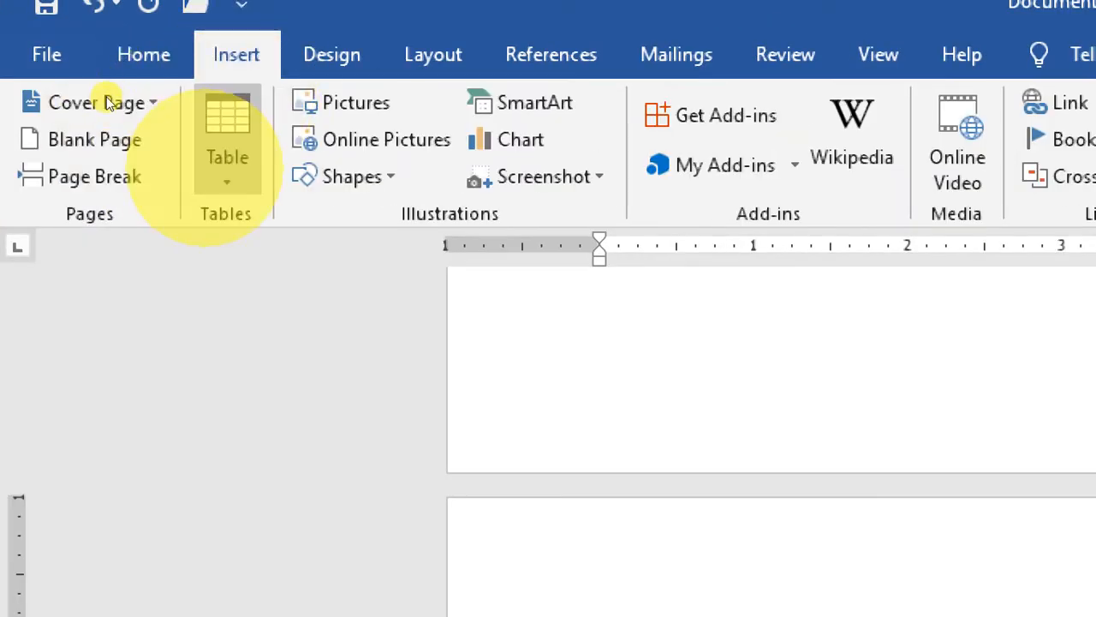
click(227, 146)
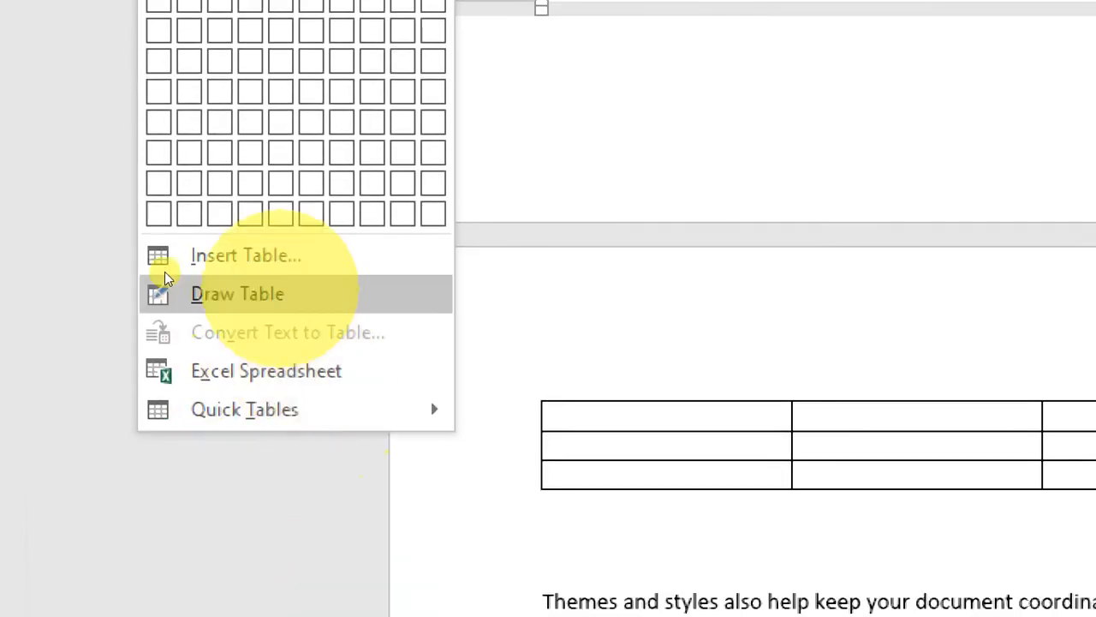
click(162, 267)
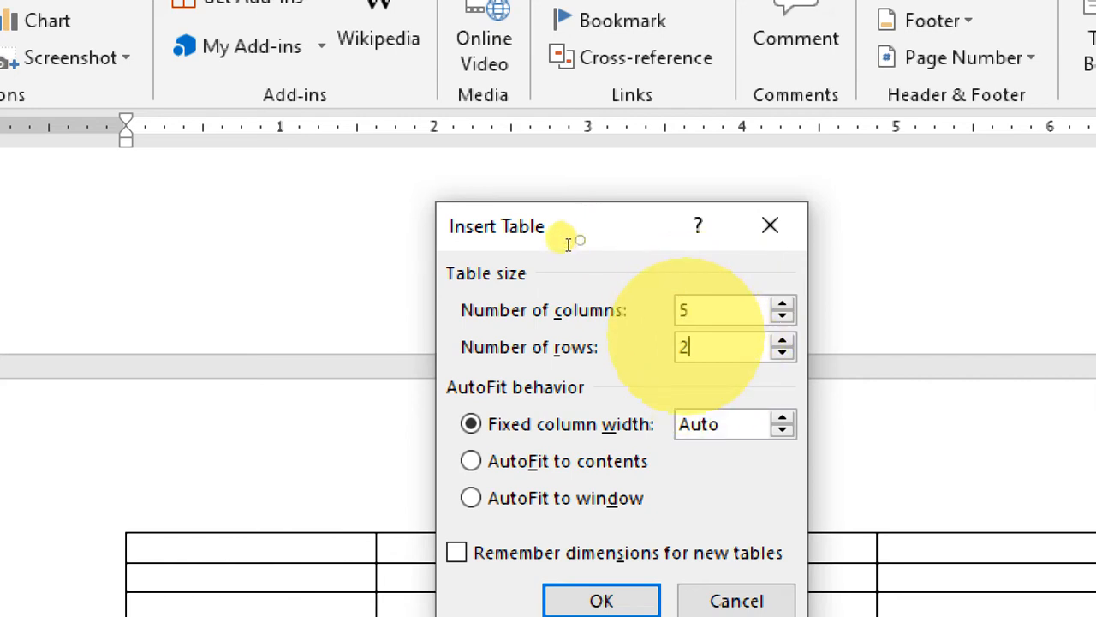
drag(697, 347, 617, 350)
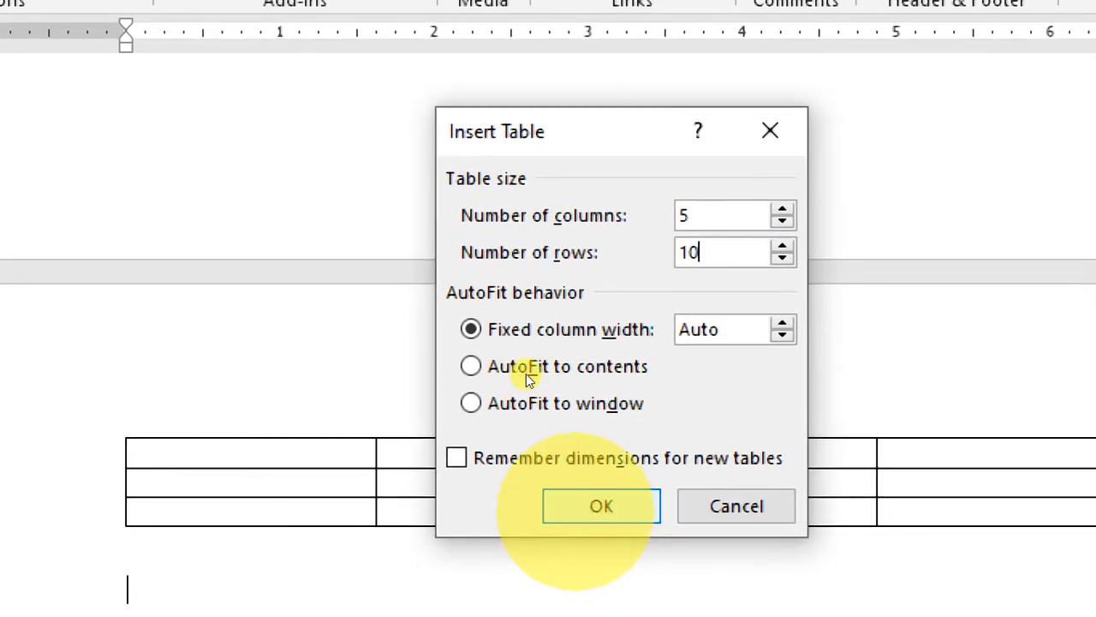
key(Return)
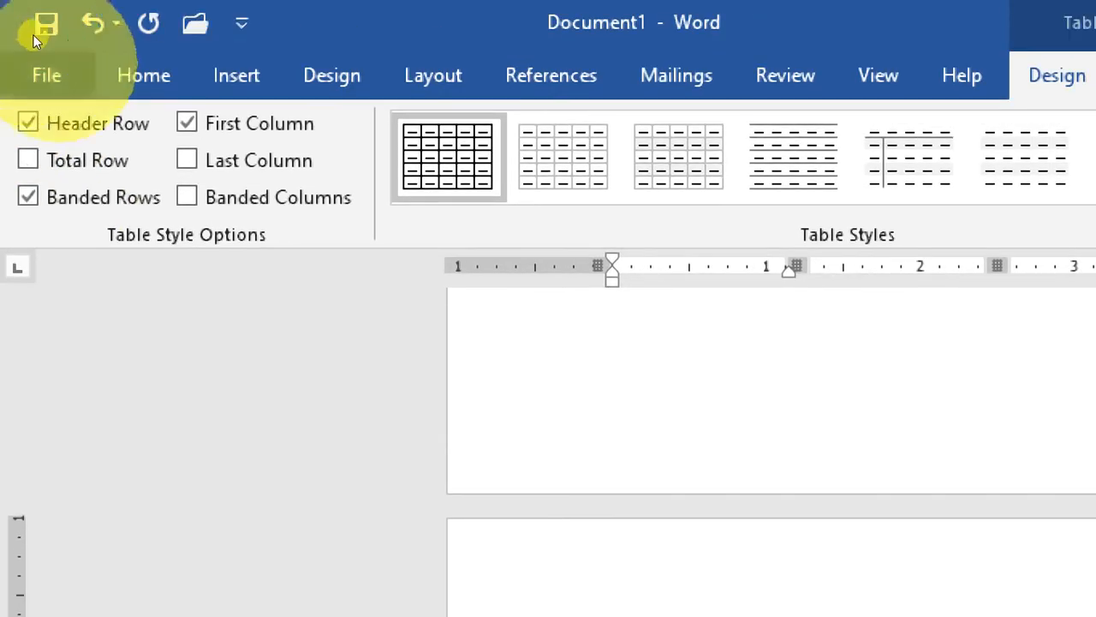
click(764, 351)
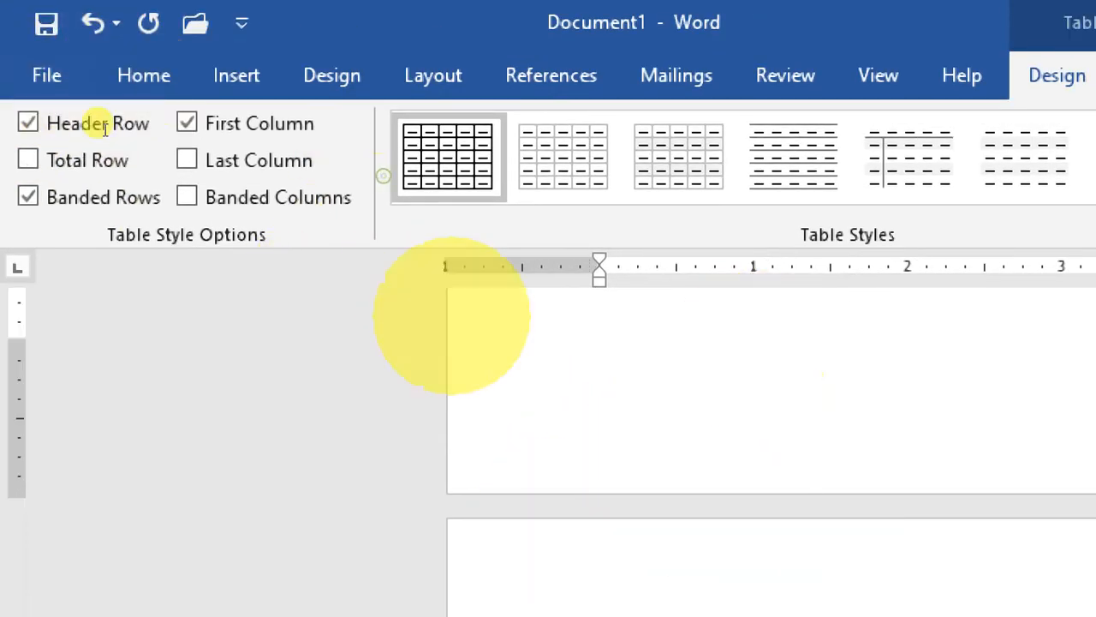
click(236, 76)
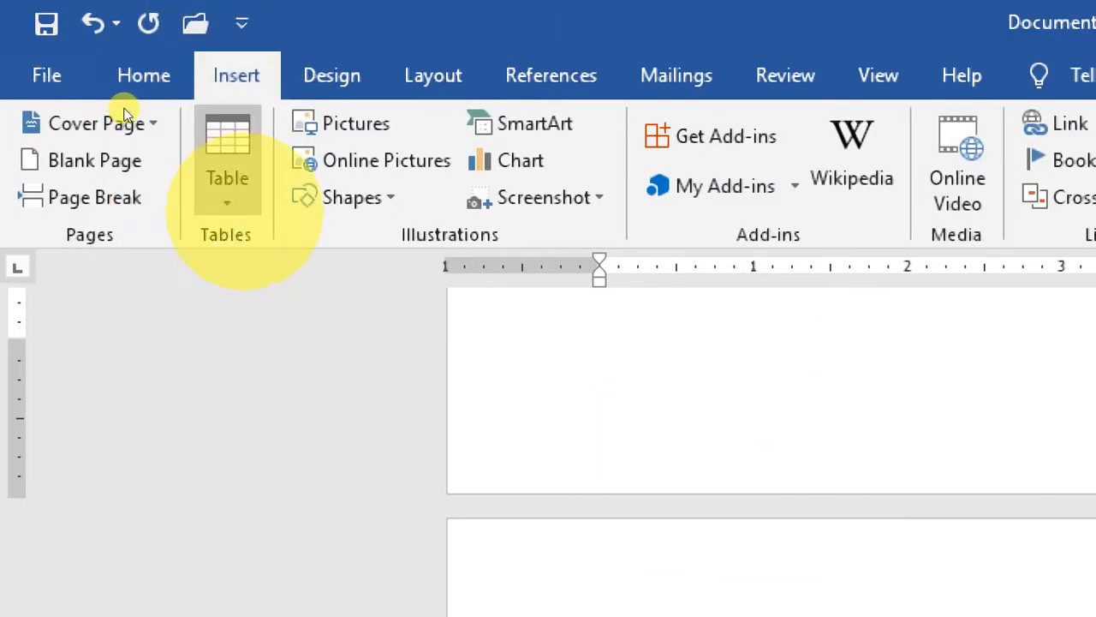
click(230, 190)
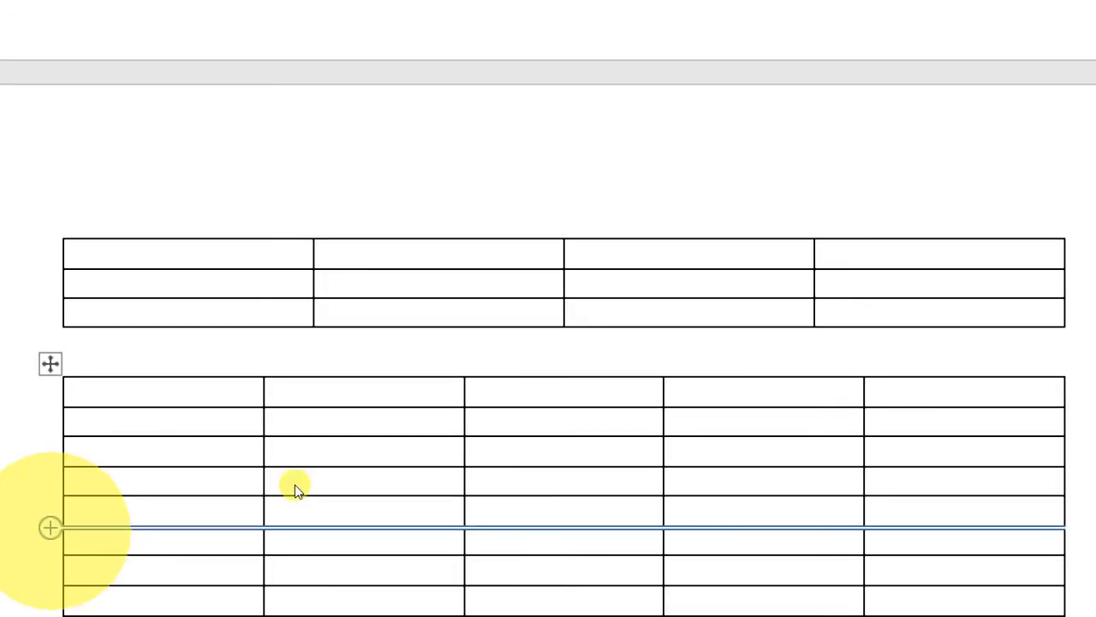
Step: Fill the four-column table's header row with Name, Father, Mother and Date Of Birth, and enter the person's and parents' names in the second row
key(Return)
text(Name)
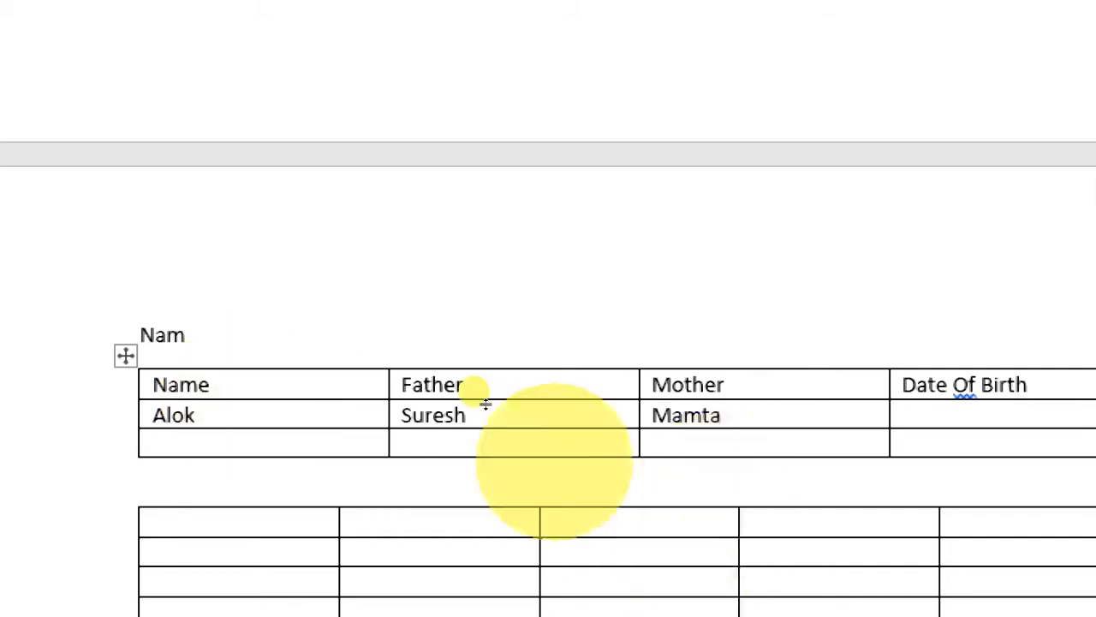
scroll(570, 436, down, 5)
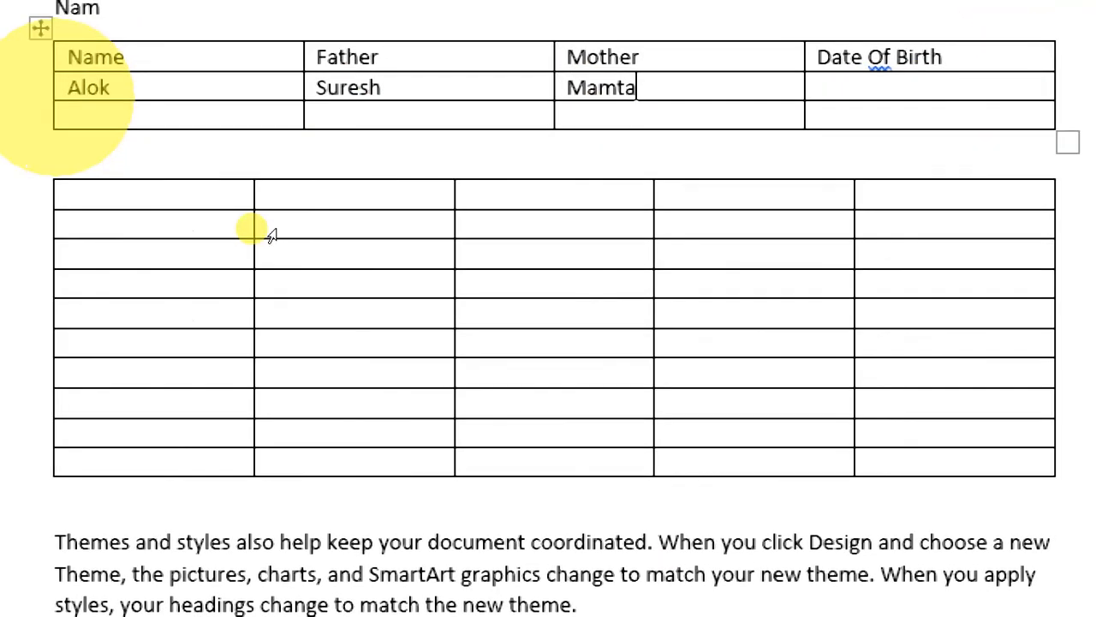
Step: Examine the design and layout options available for the four-column table
click(317, 107)
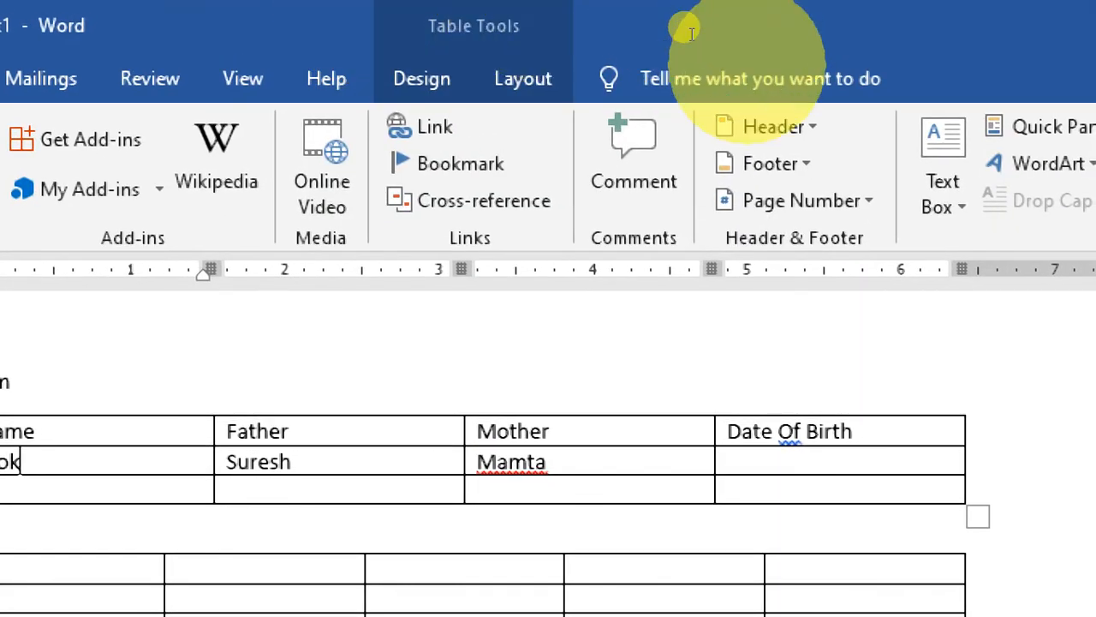
click(421, 78)
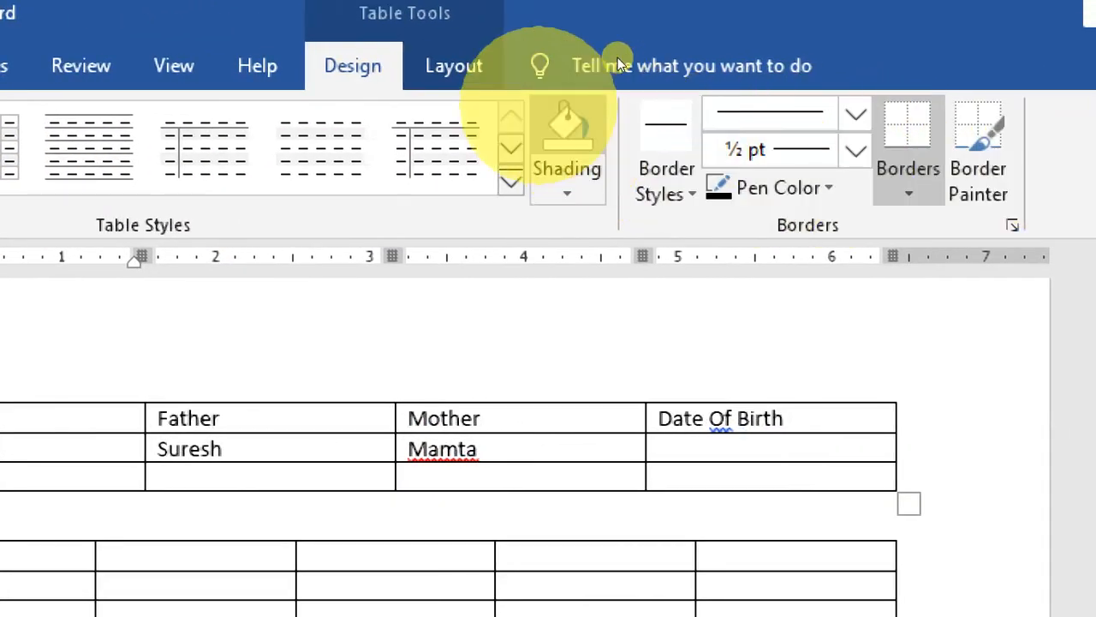
click(454, 66)
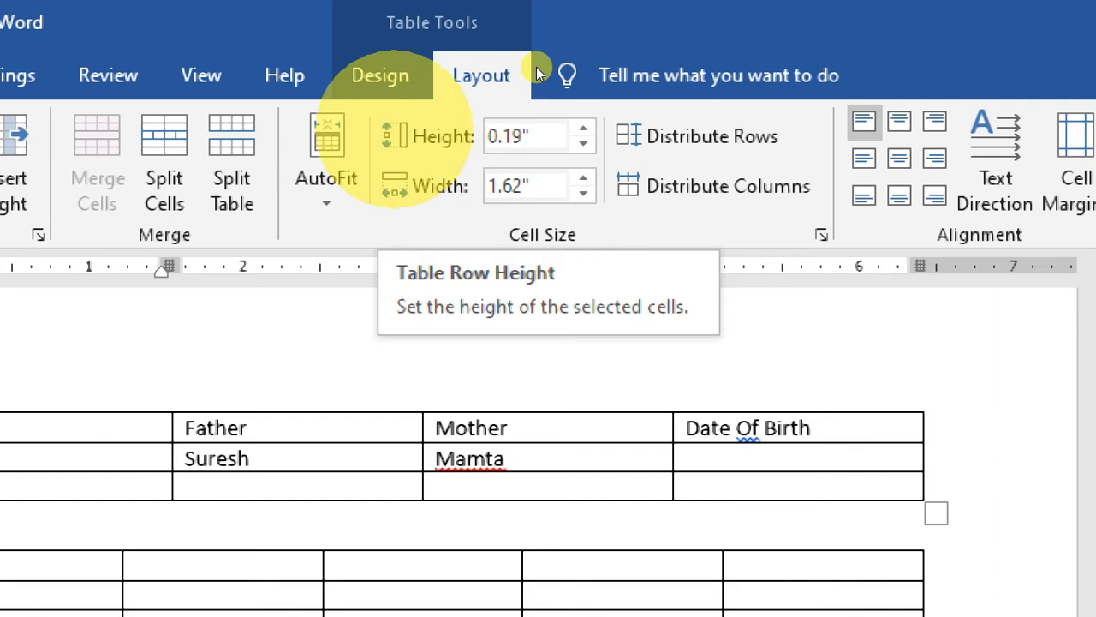
click(380, 75)
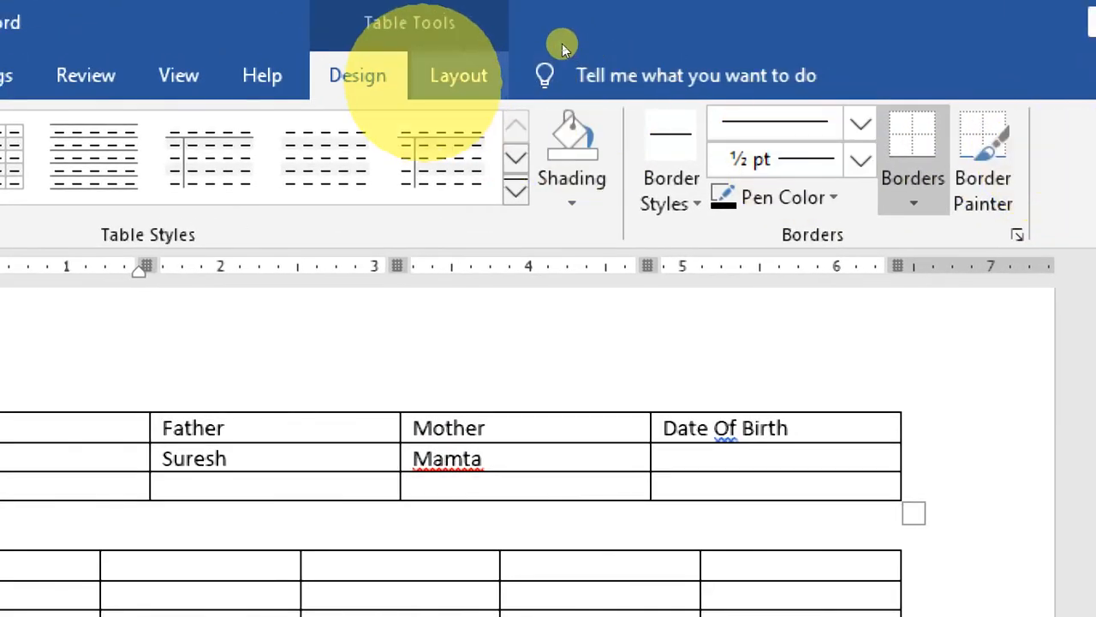
click(459, 75)
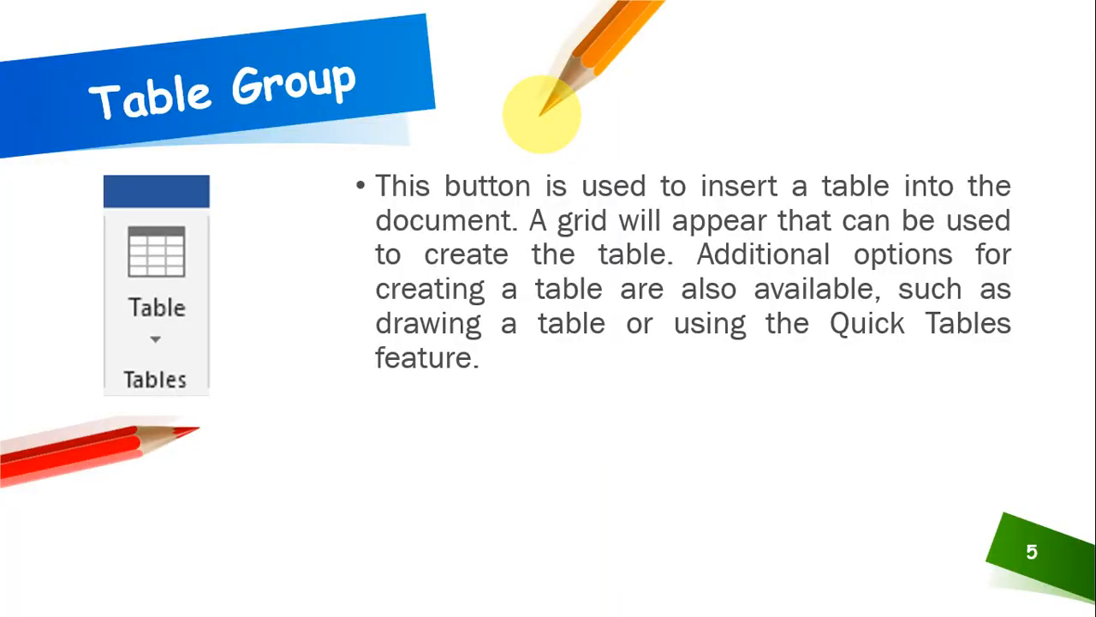
key(Right)
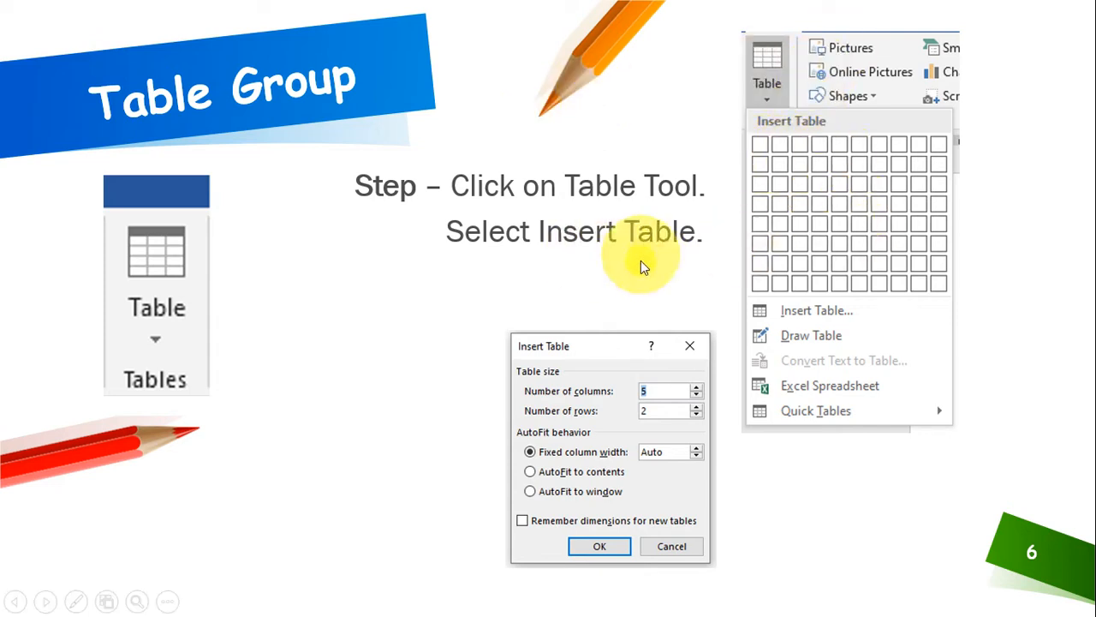
click(558, 425)
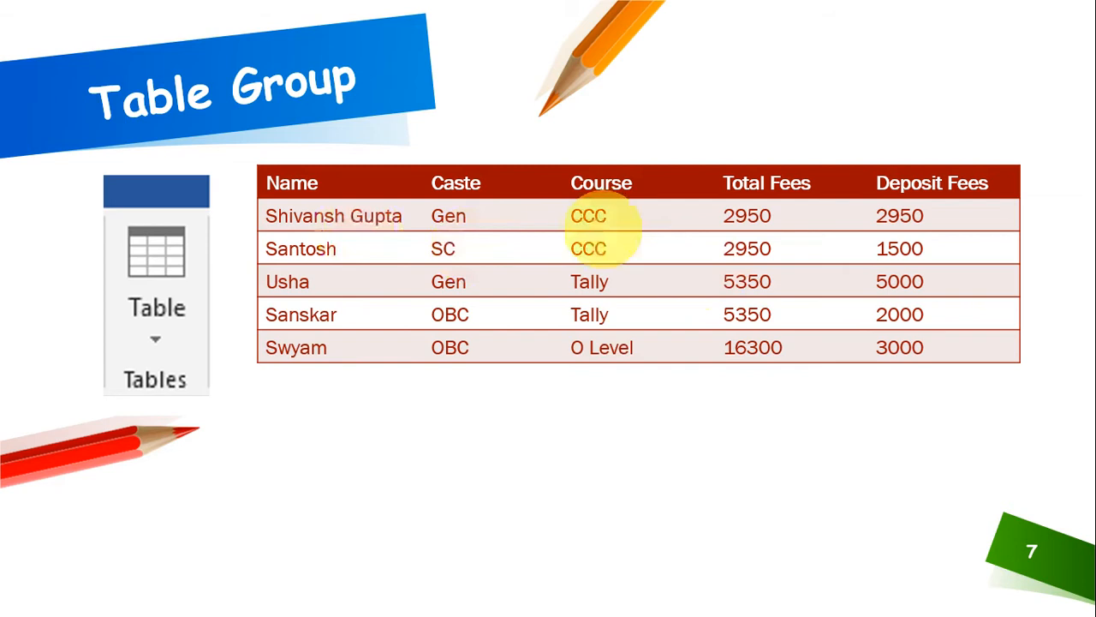
click(500, 336)
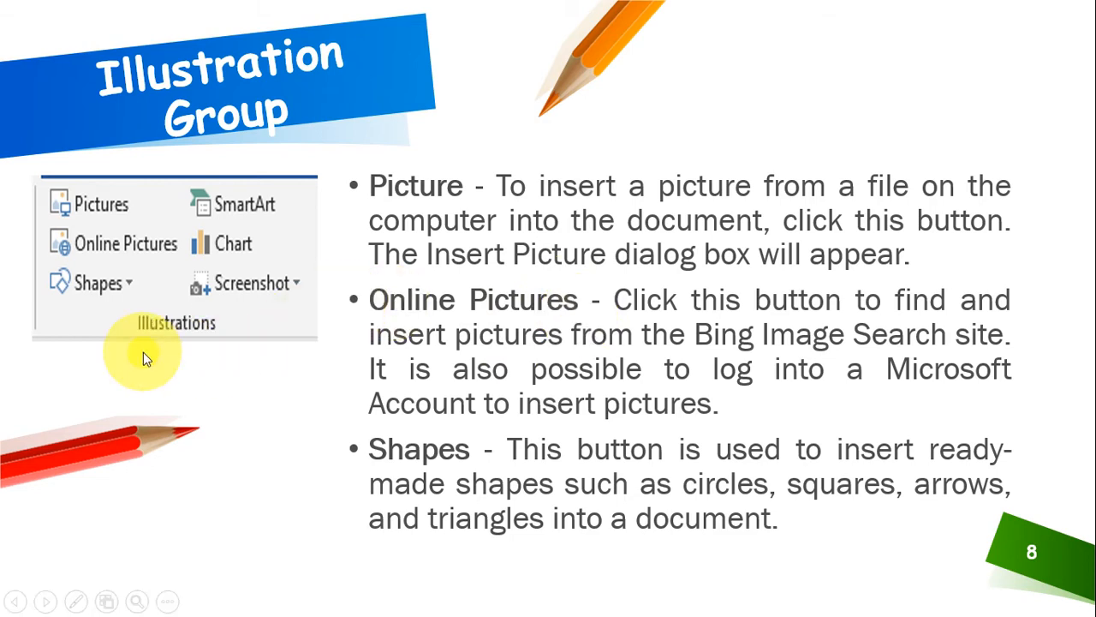
key(alt+Tab)
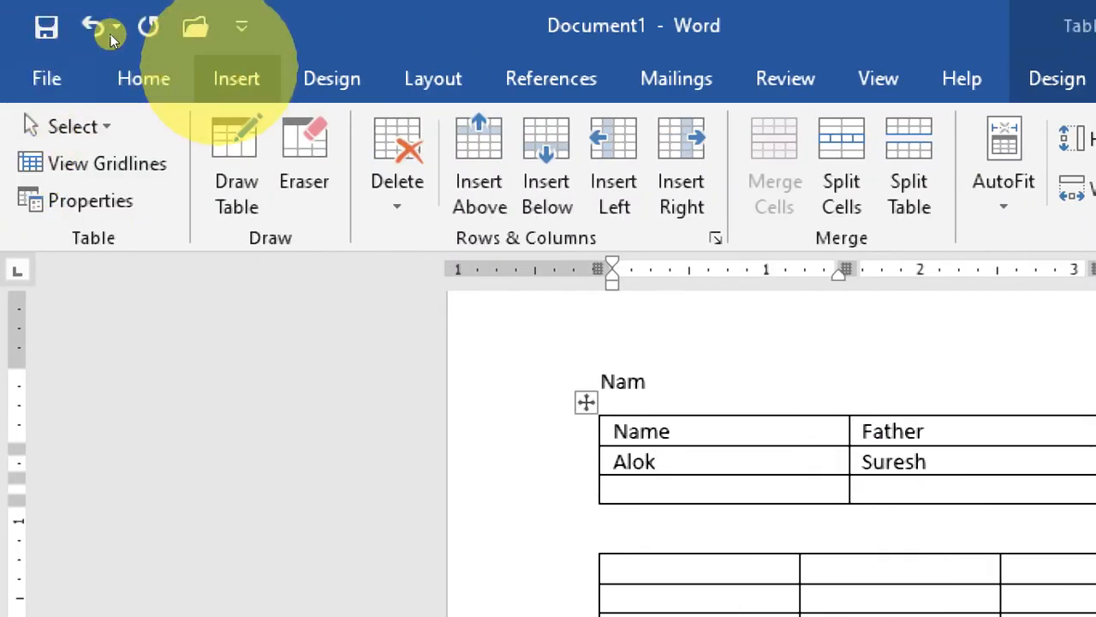
Step: Add an empty line above the four-column table and insert the picture Capture from the Pictures folder below "Nam"
click(229, 75)
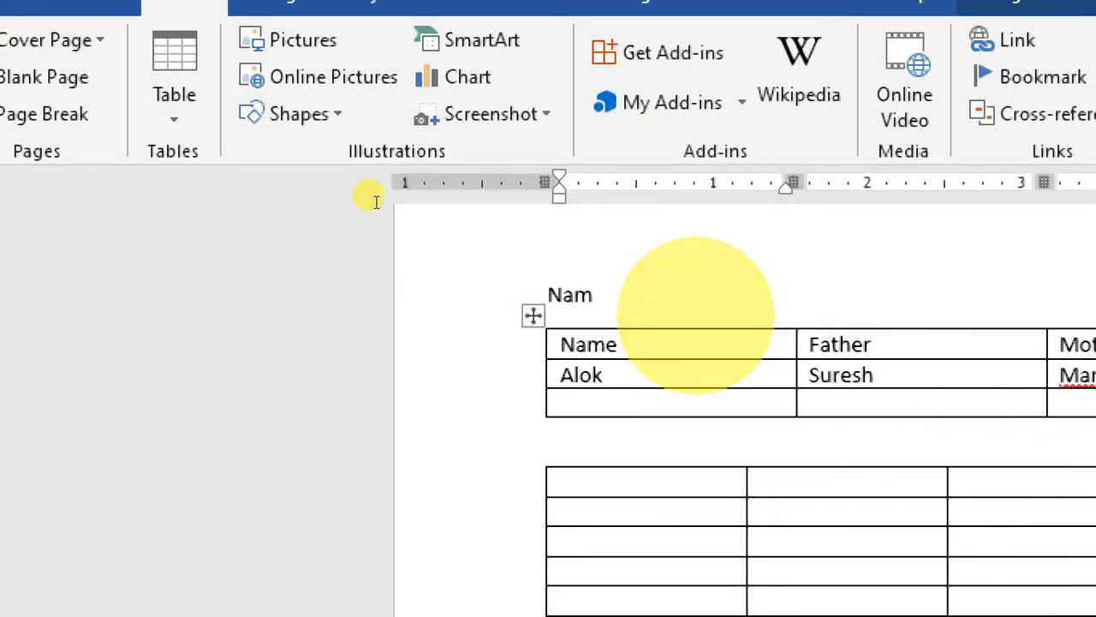
key(Return)
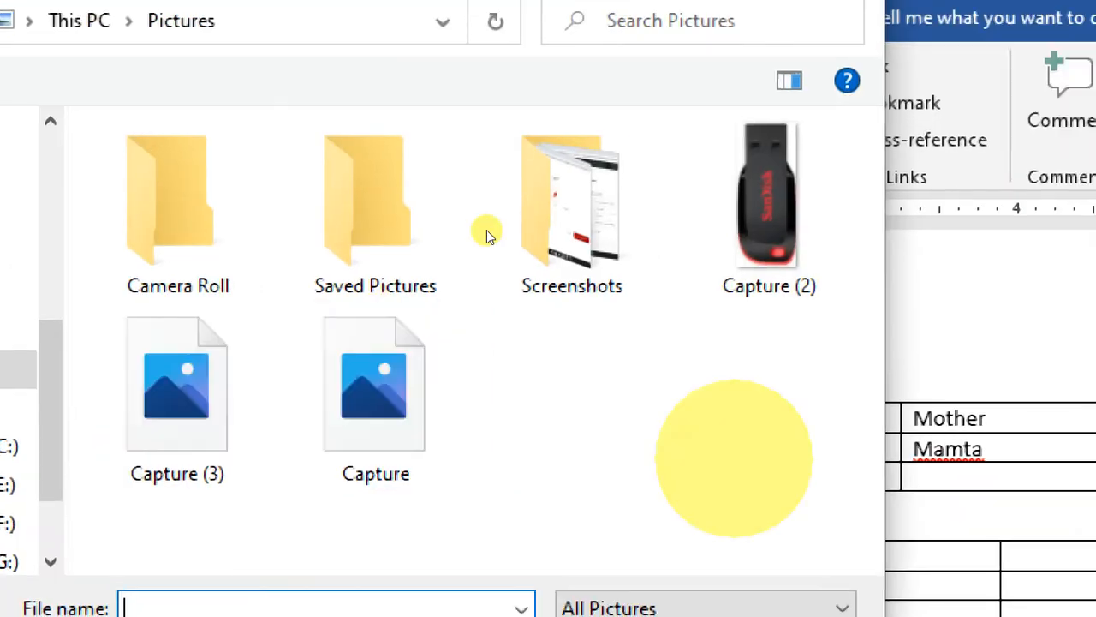
click(374, 386)
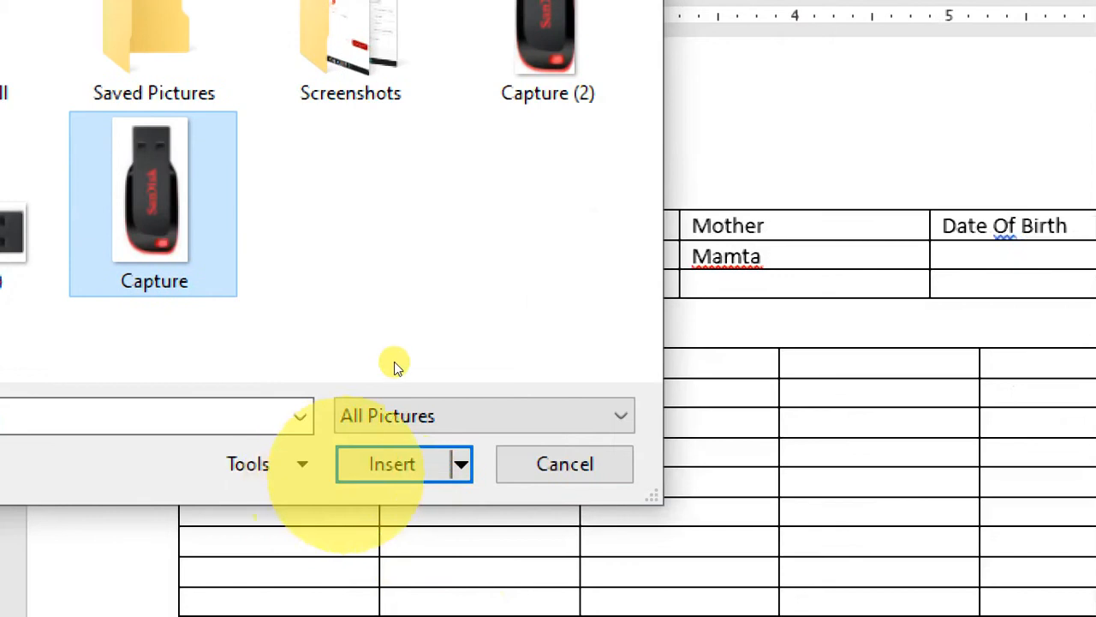
click(391, 464)
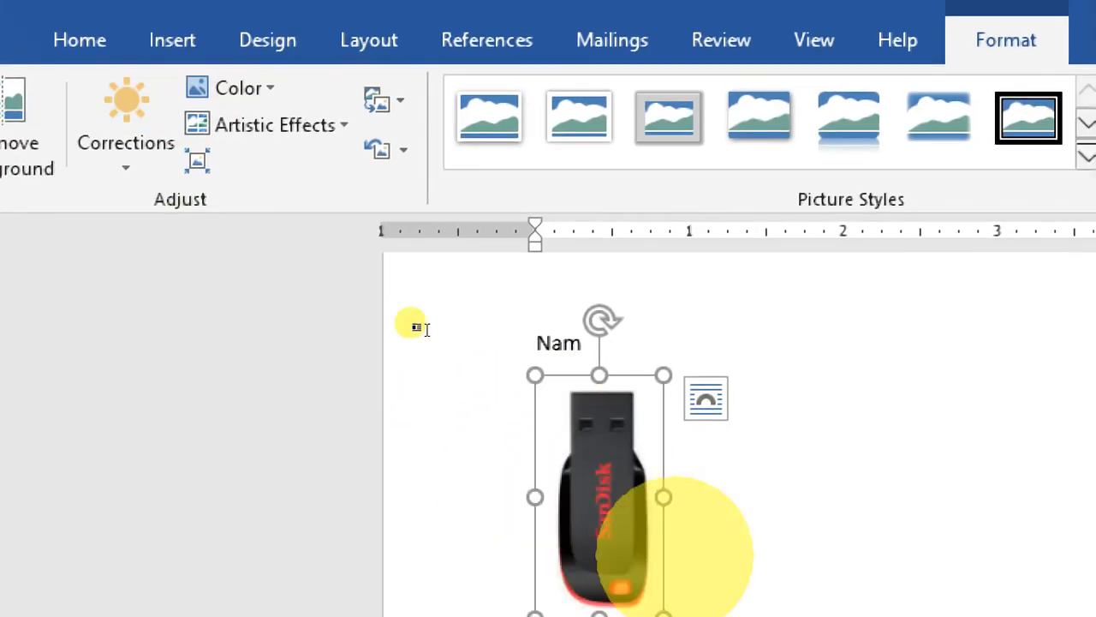
Step: Apply the metal frame picture style to the inserted USB drive picture
click(781, 599)
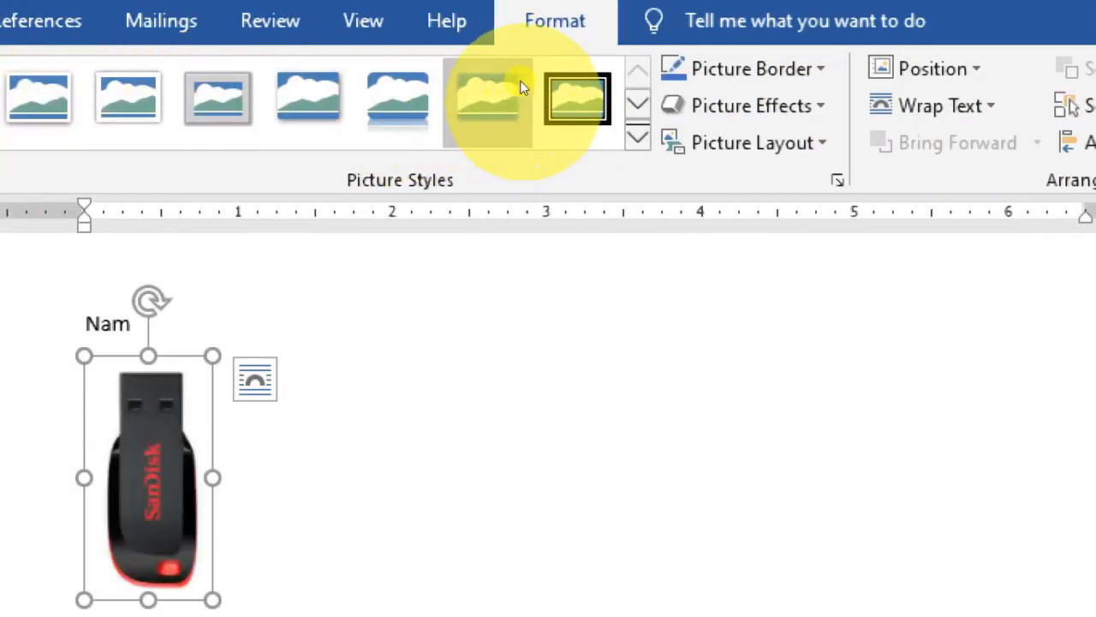
click(218, 97)
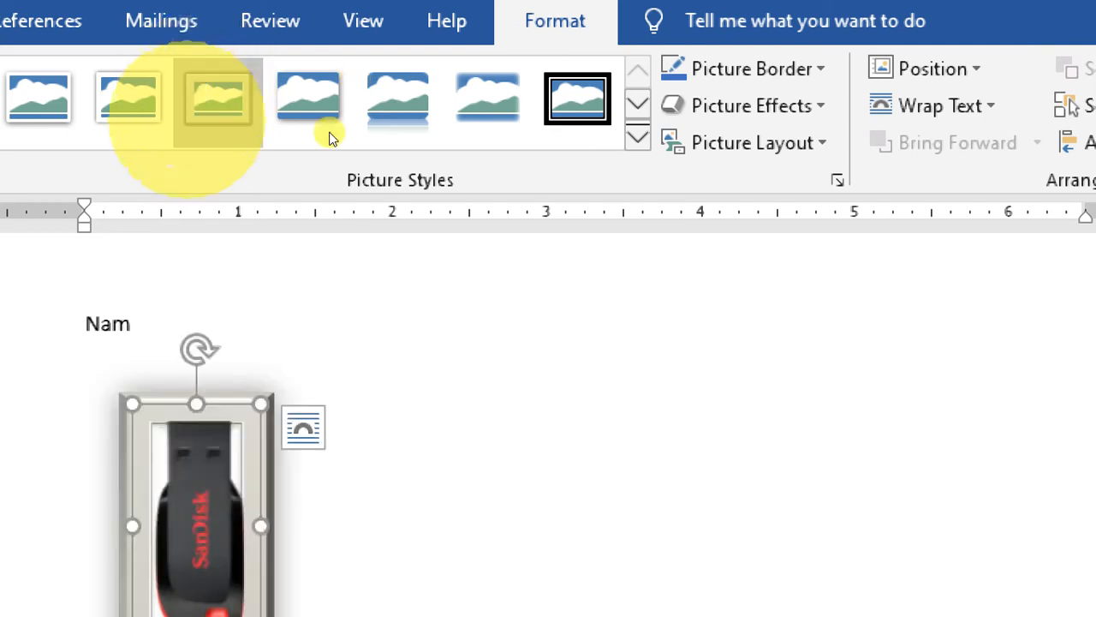
click(423, 371)
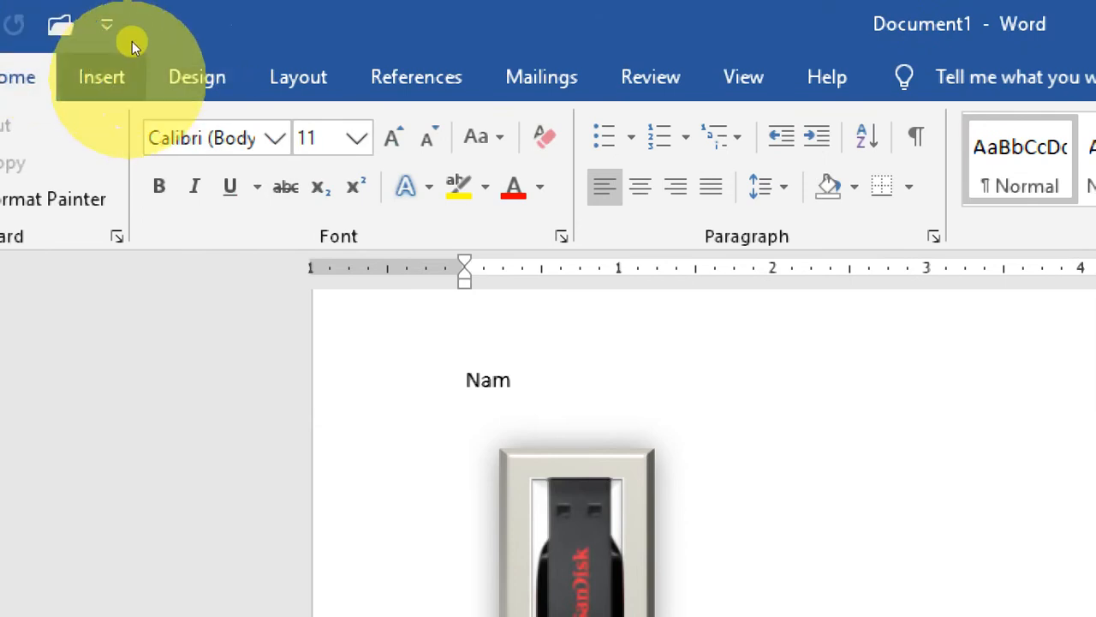
Step: Draw a rounded rectangle about 1.4 inches wide and 1.4 inches high beside the framed USB drive picture
click(132, 41)
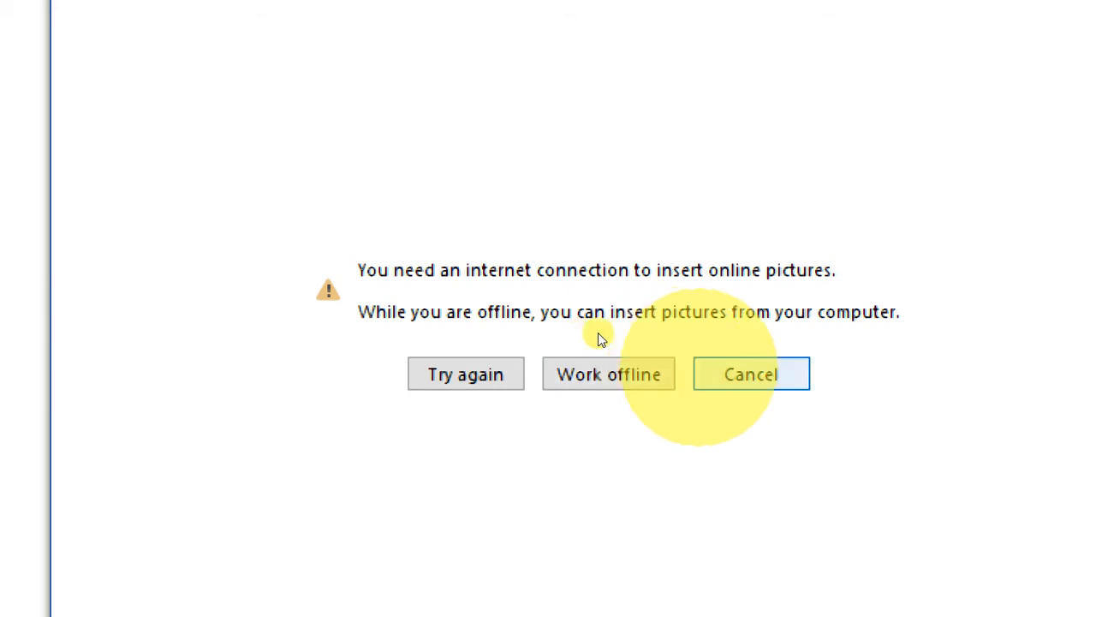
click(726, 374)
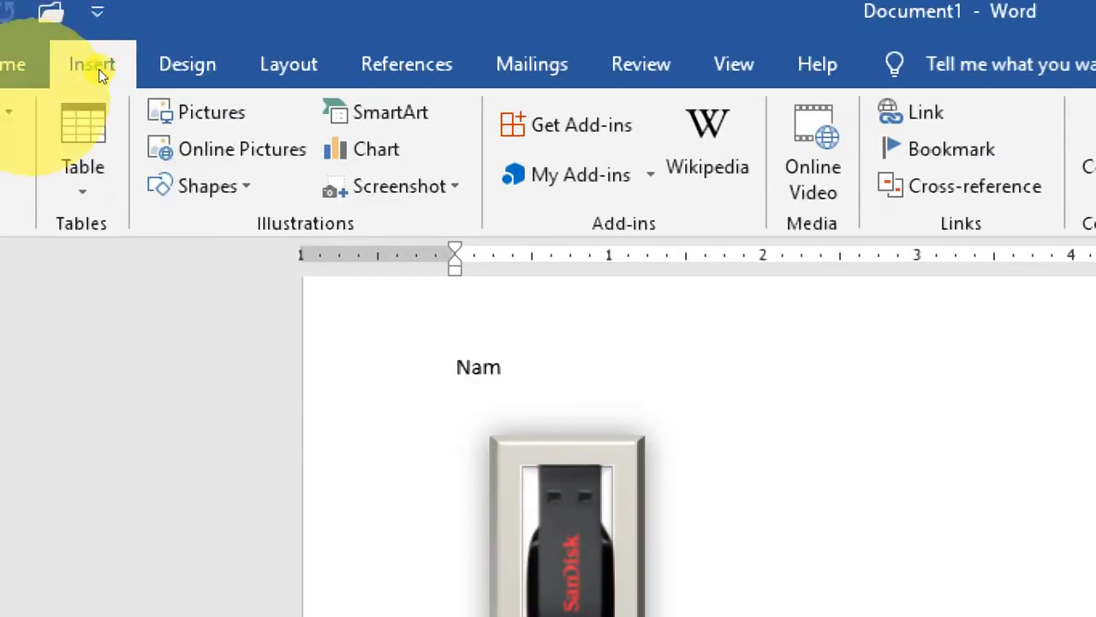
click(207, 186)
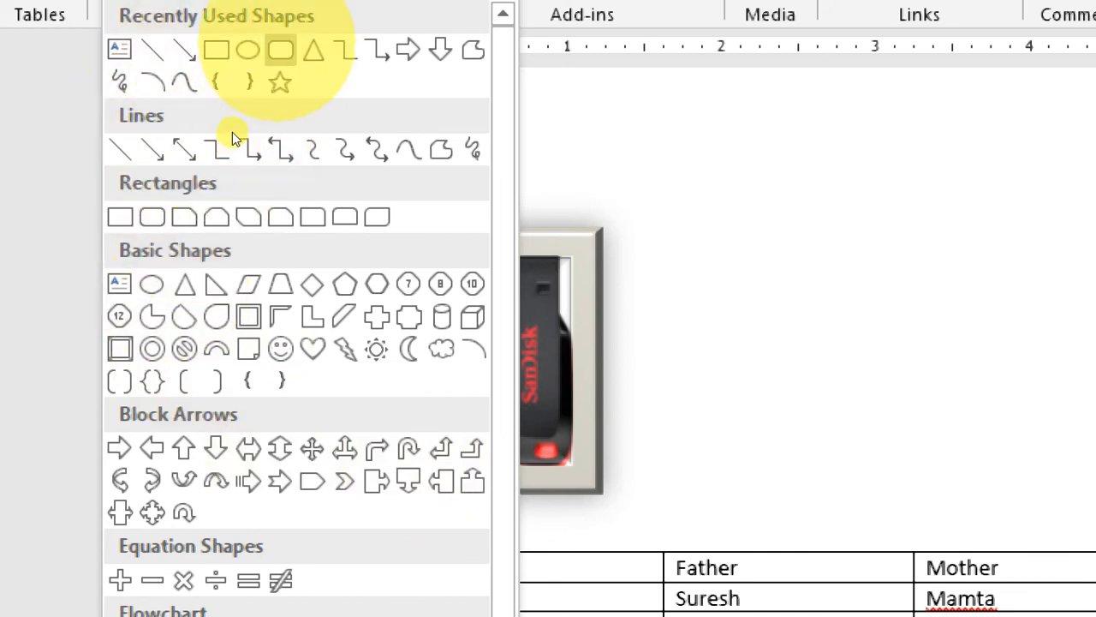
click(280, 50)
drag(735, 221, 950, 436)
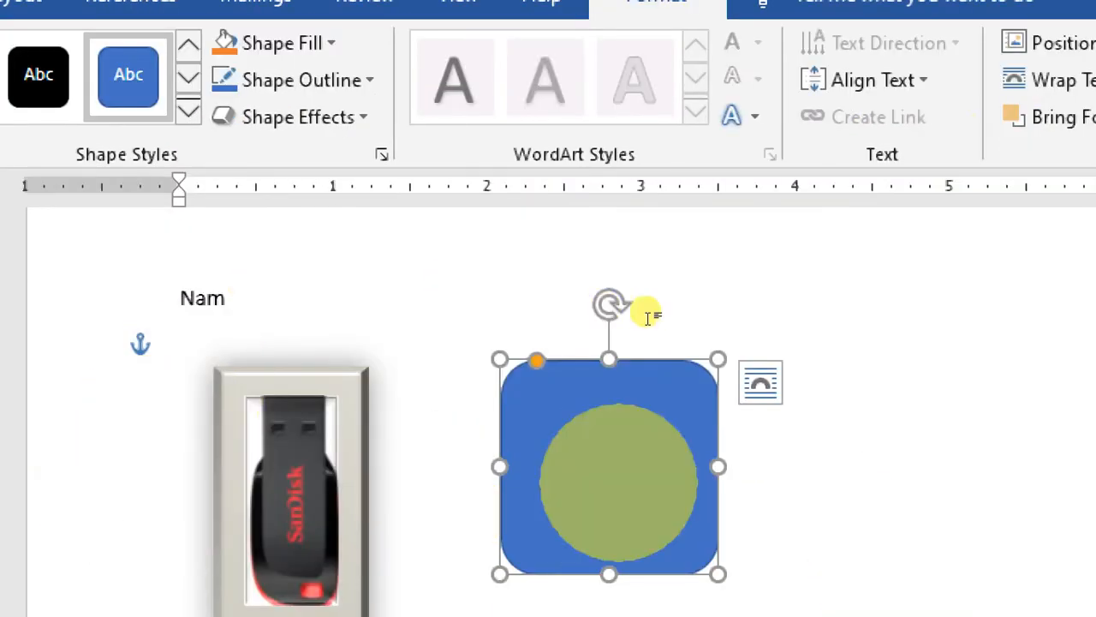
click(578, 277)
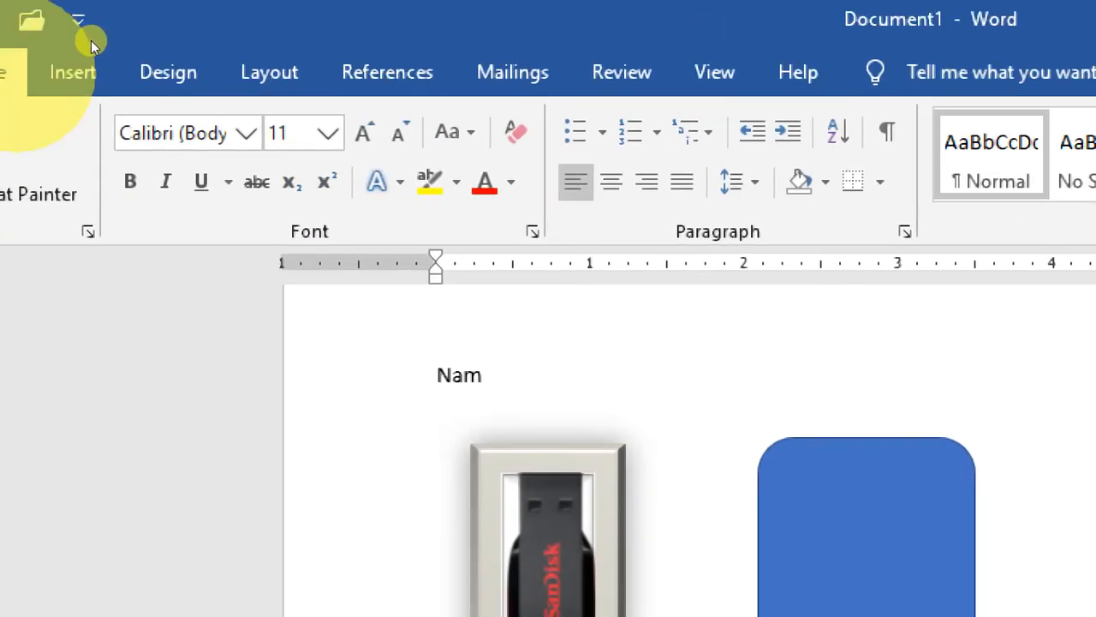
Step: Insert a SmartArt graphic with the Hierarchy layout from the Hierarchy category above the four-column table
click(101, 55)
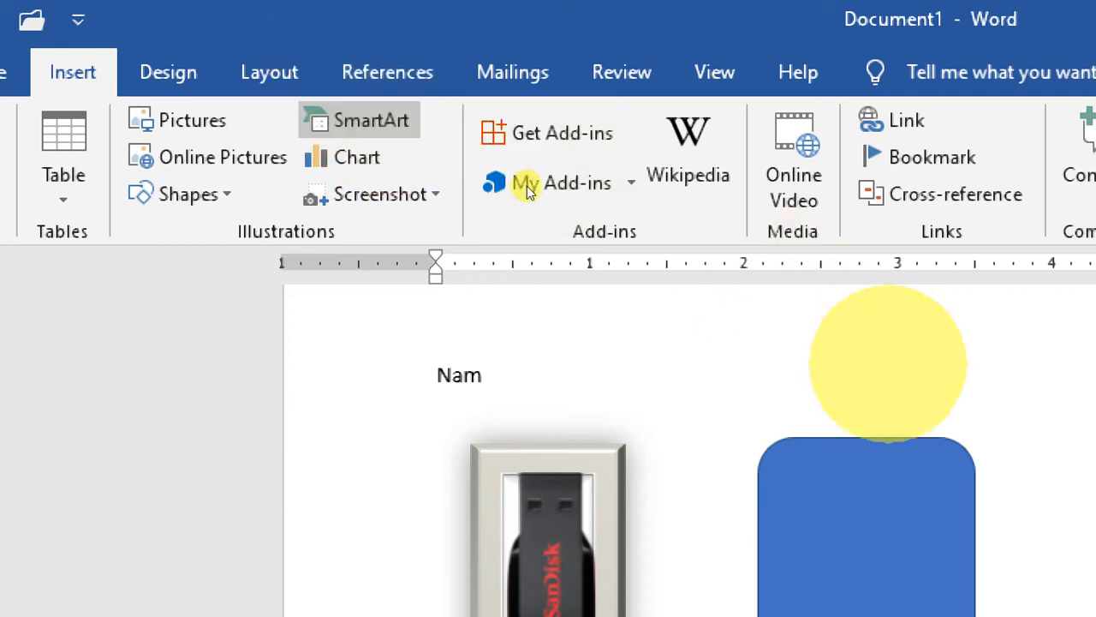
click(360, 120)
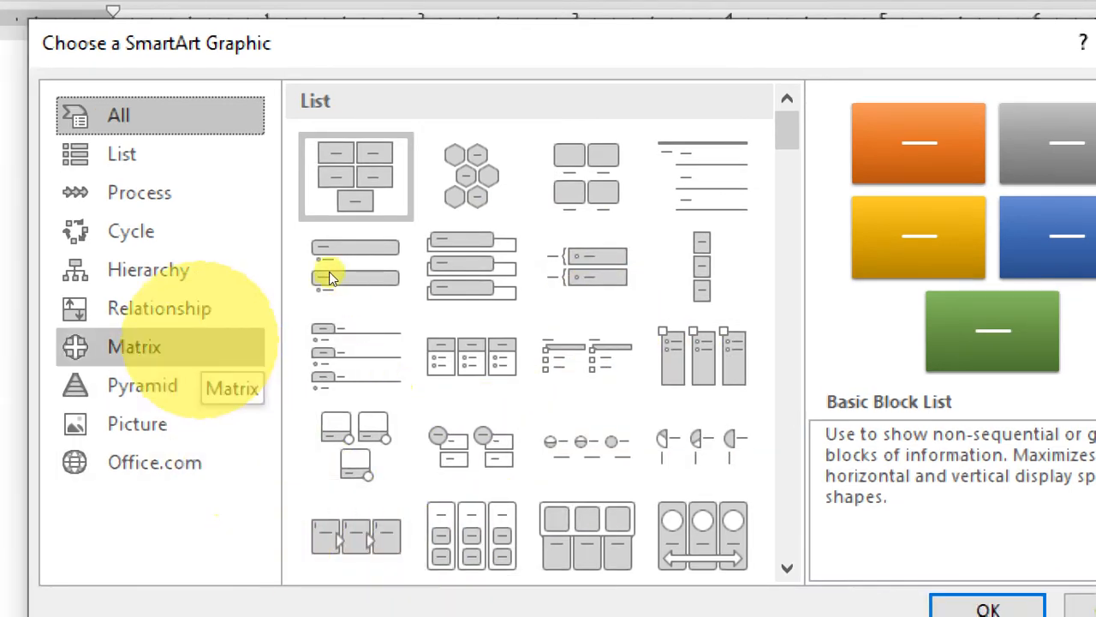
click(128, 280)
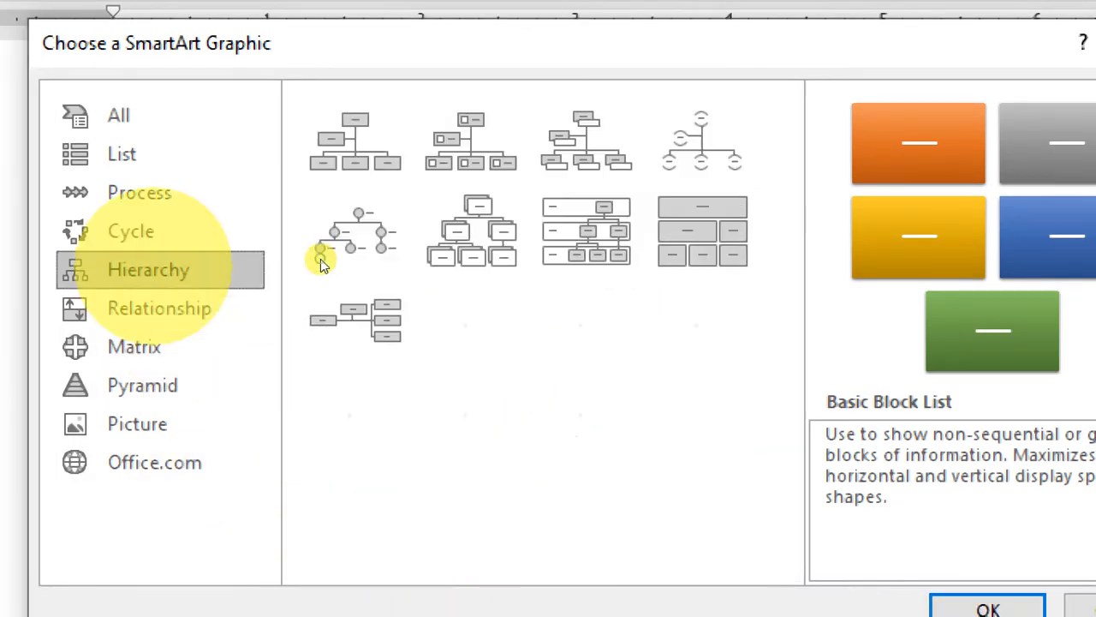
click(487, 247)
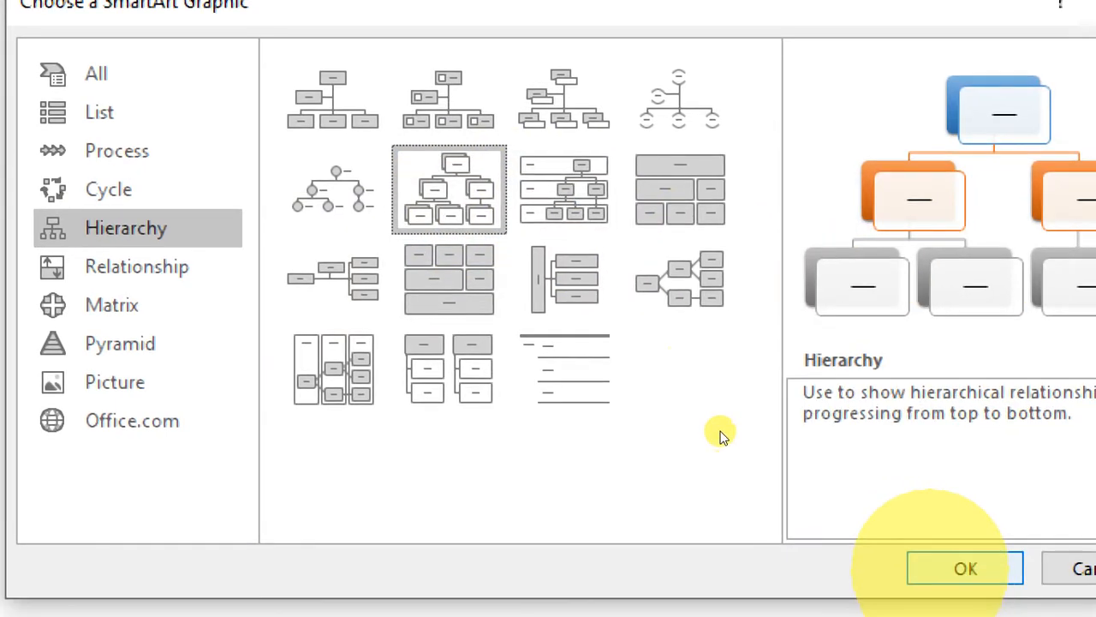
click(952, 568)
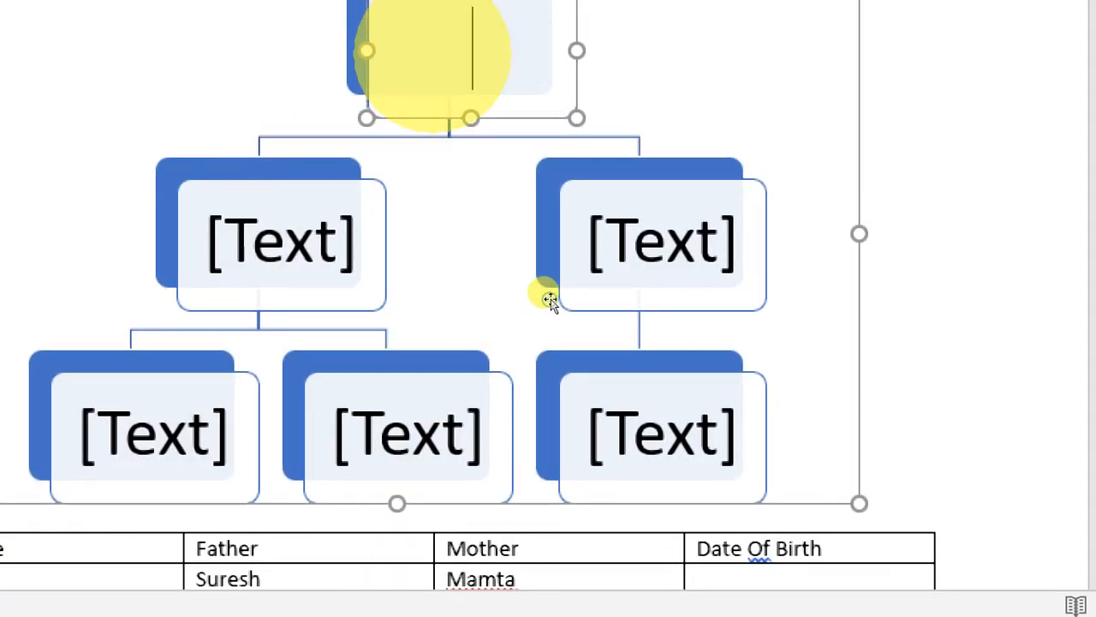
Step: Fill the hierarchy's top box with "fgdfg" and its two second-level boxes with "dfgdfg" and "dfg"
text(fgdfg)
click(258, 226)
text(dfgdfg)
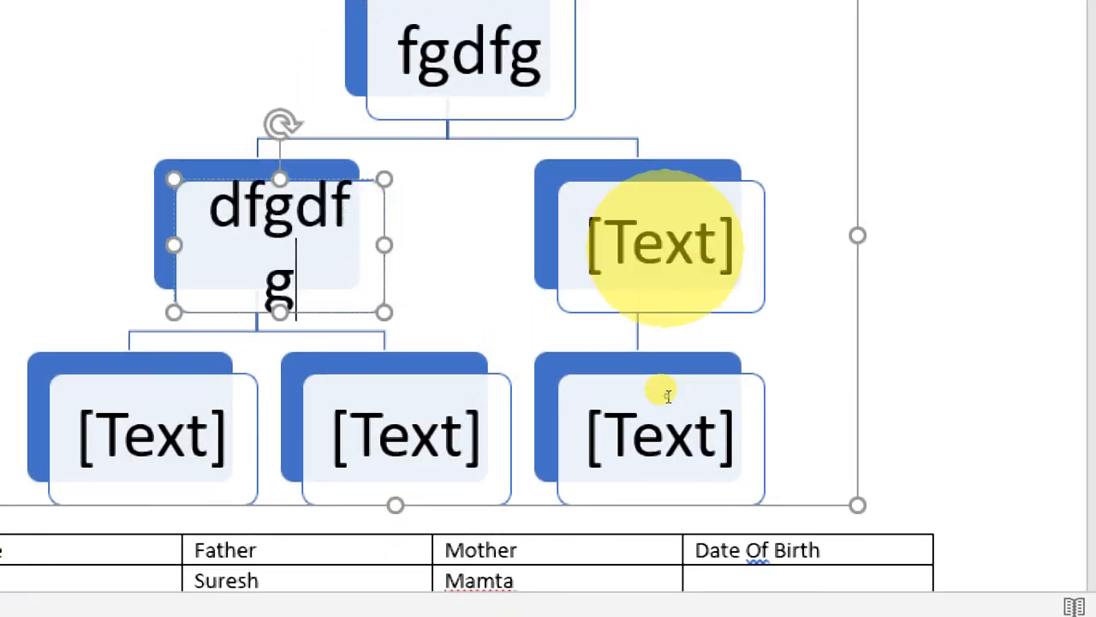
click(659, 249)
text(dfg)
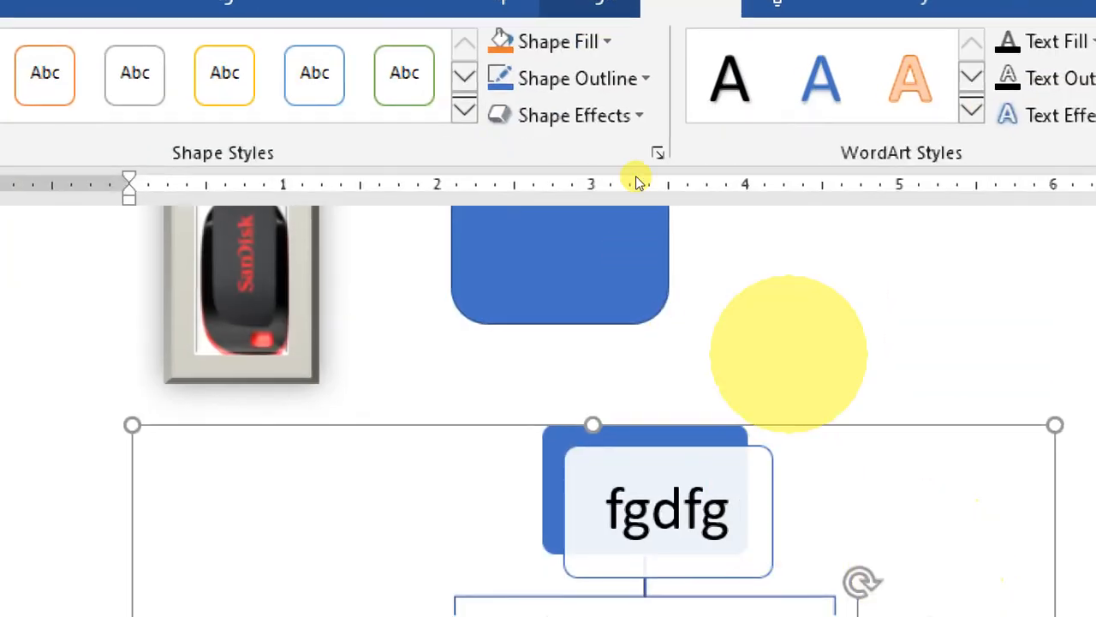
click(790, 335)
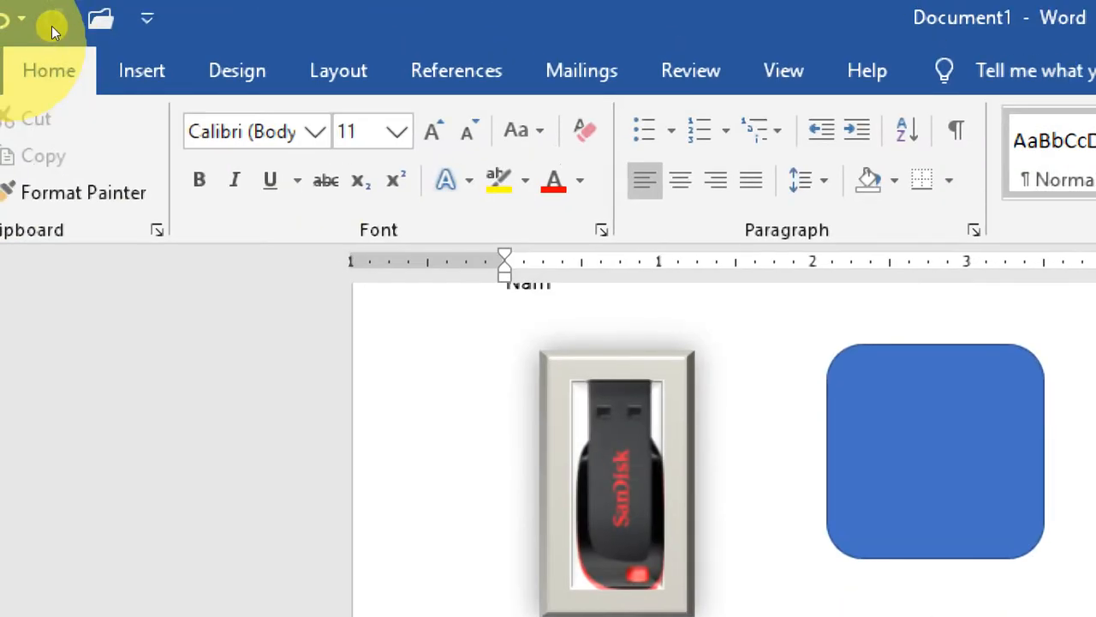
Step: Insert a clustered column chart with the default sample data
click(101, 48)
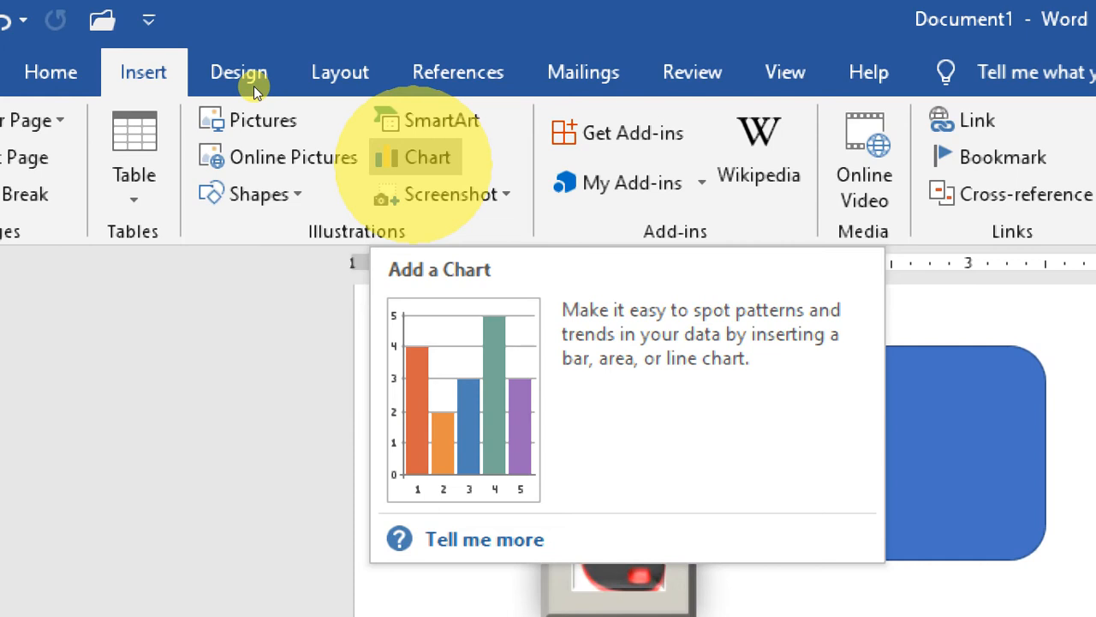
click(416, 157)
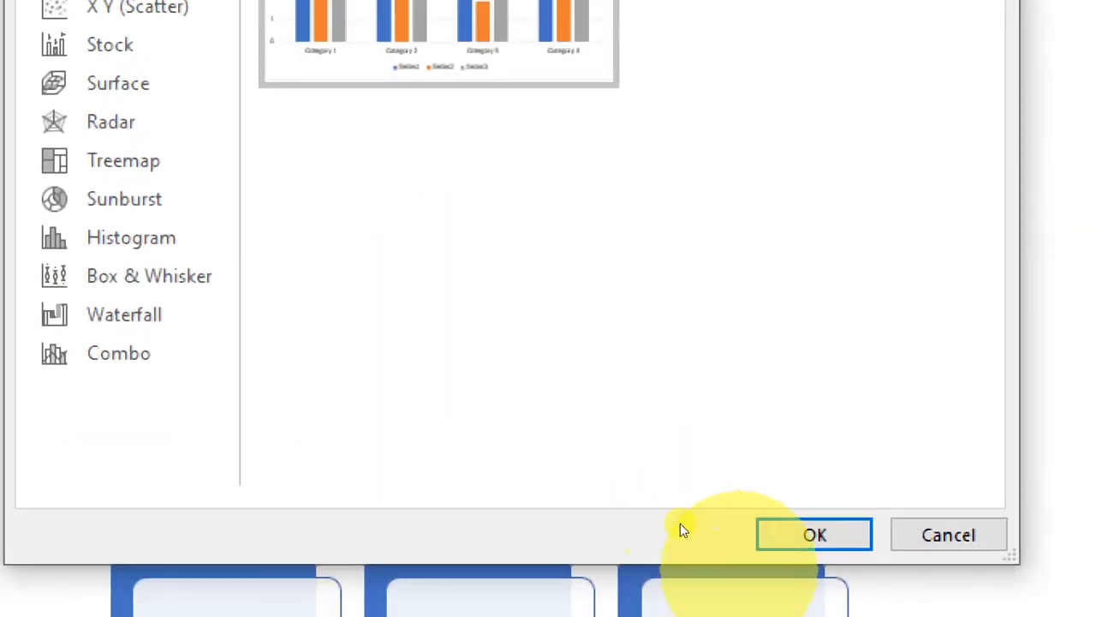
click(762, 533)
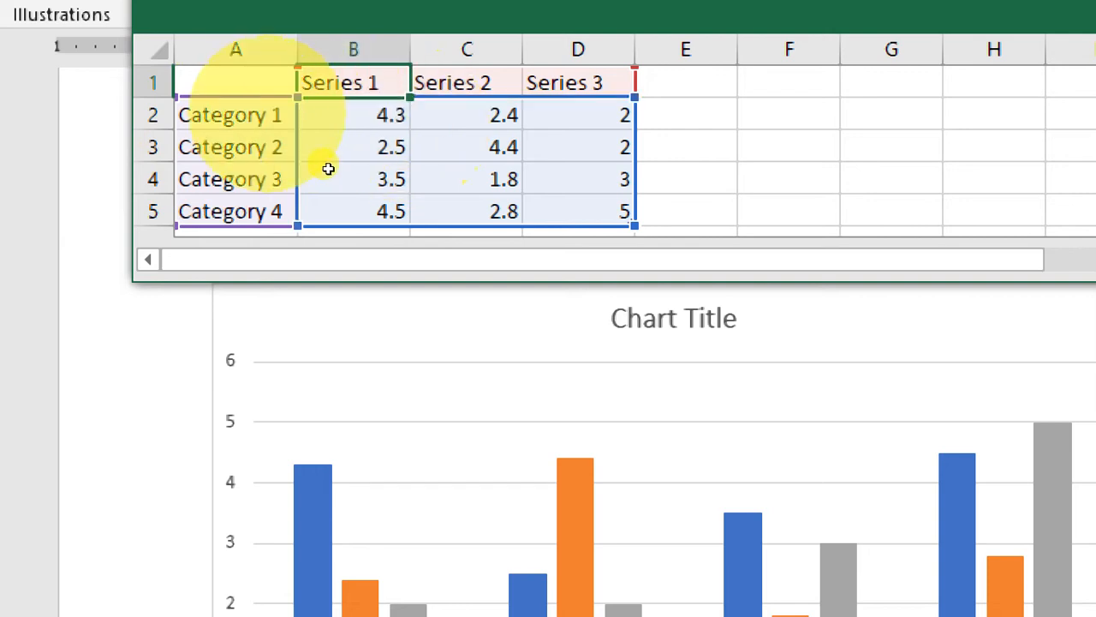
Step: Replace the four category labels in A2 to A5 of the chart data with four people's first names
click(230, 114)
text(Mohan)
key(Return)
text(So)
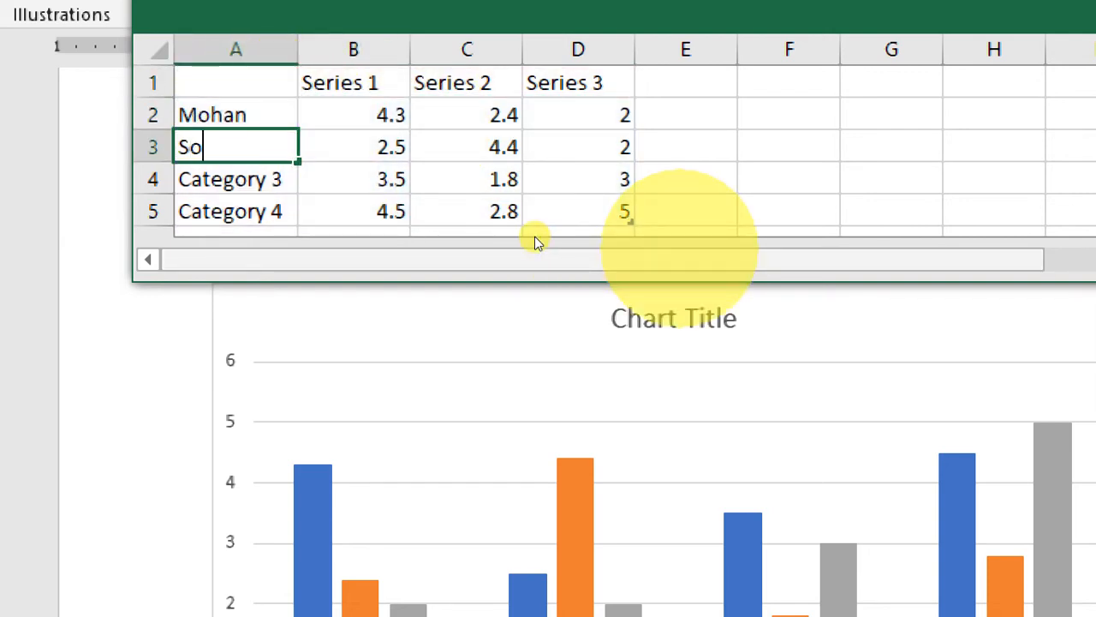
text(han)
key(Return)
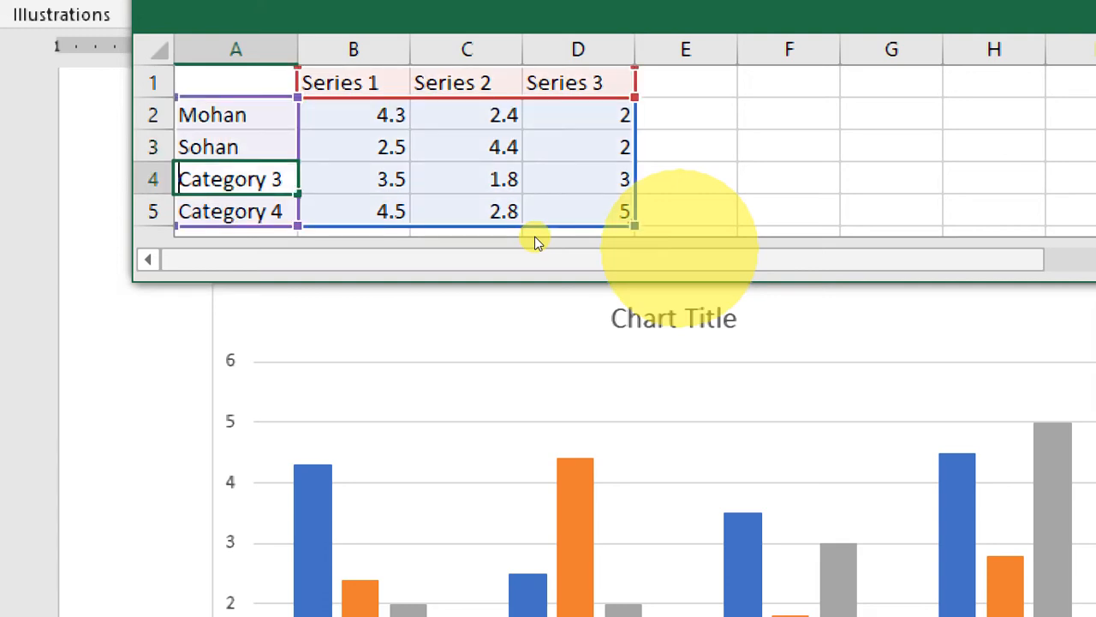
text(Rohan)
key(Return)
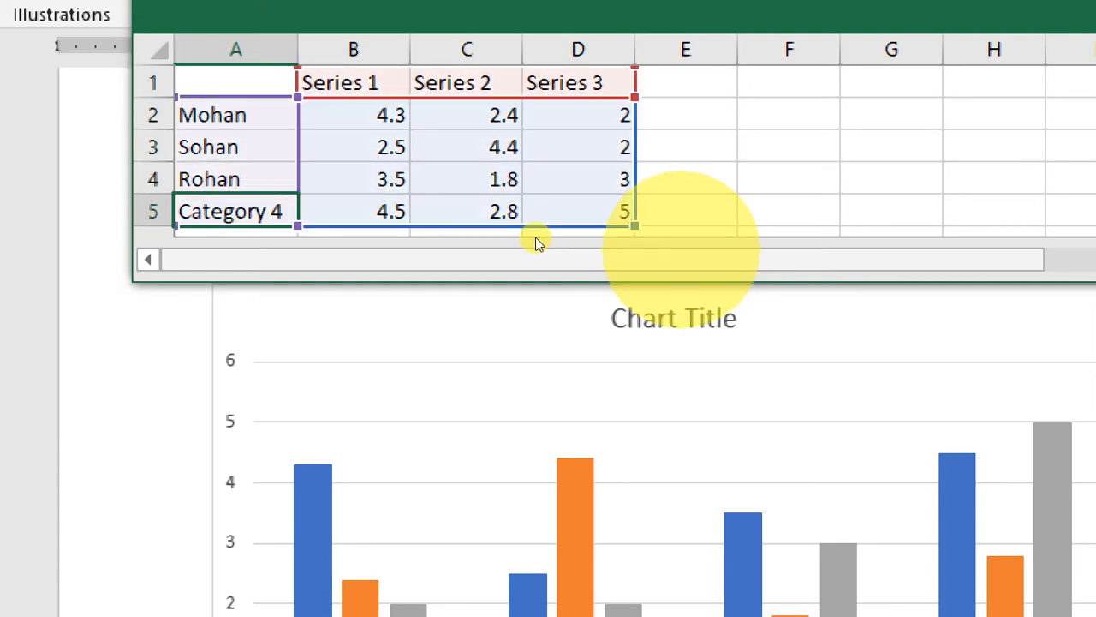
text(Zaf)
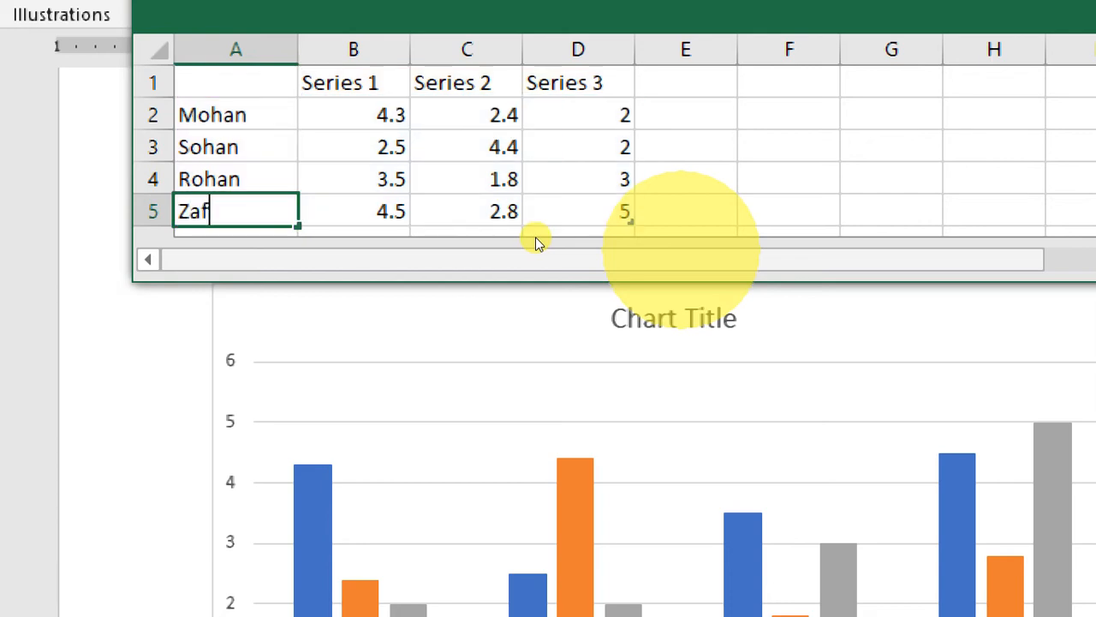
Step: Rename the three series headings in the chart data as "DOS", "Windows" and "Word"
key(Up)
key(Up)
key(Up)
key(Up)
key(Right)
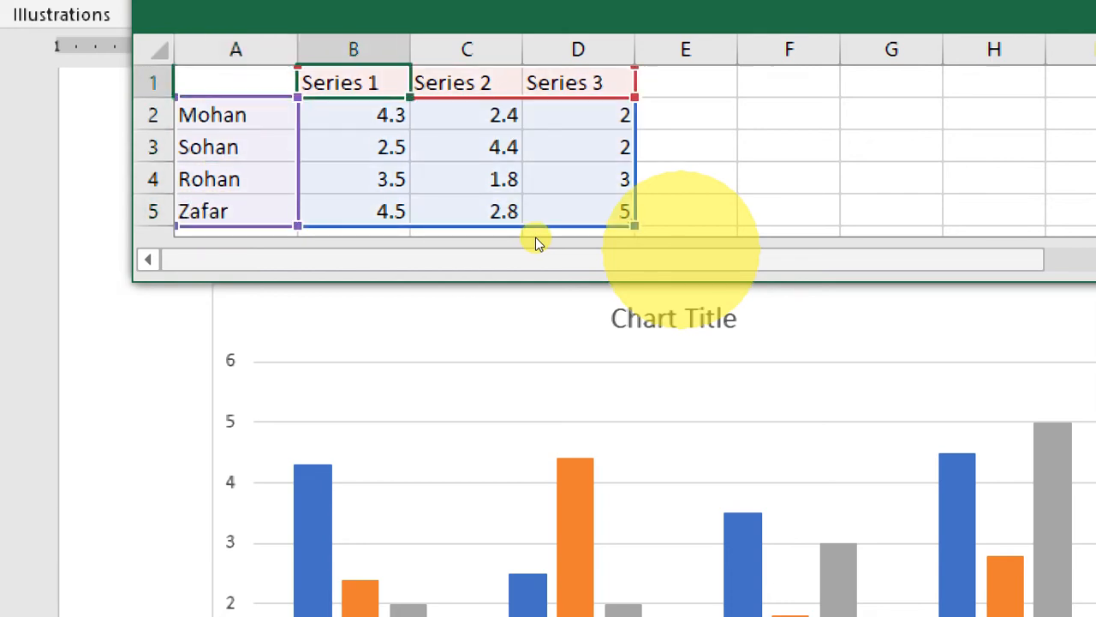
text(DOS)
key(Tab)
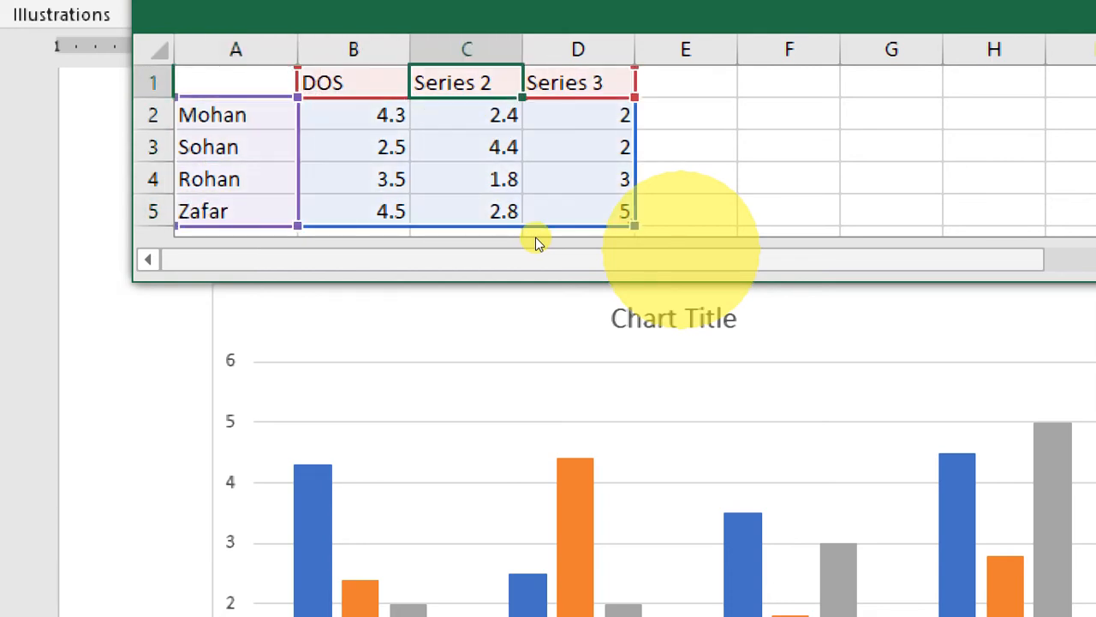
text(Windows)
key(Tab)
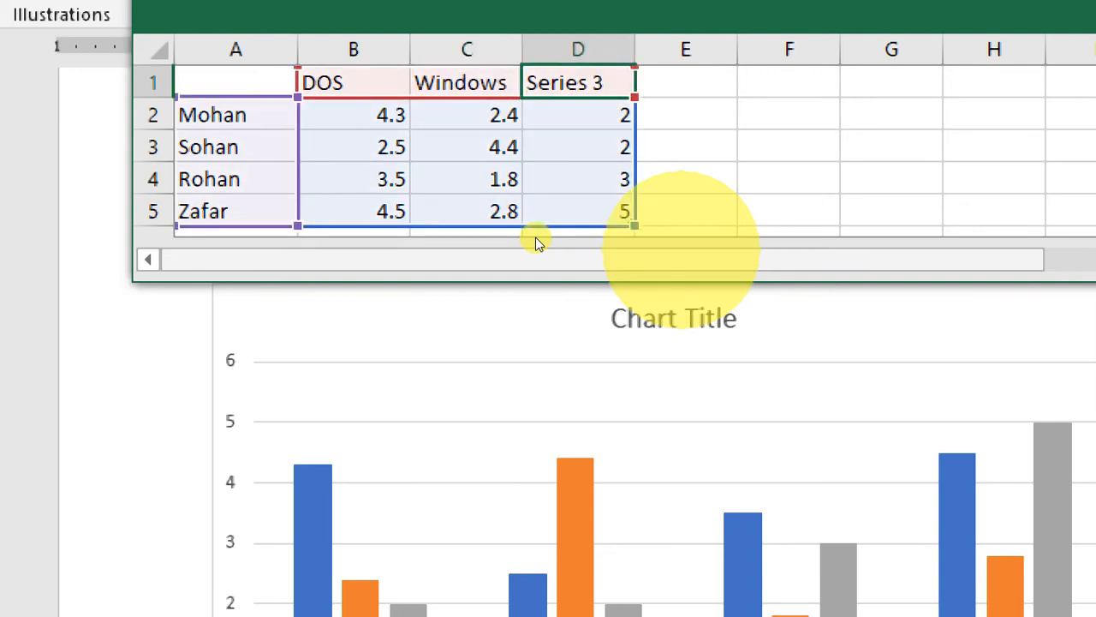
text(Word)
key(Return)
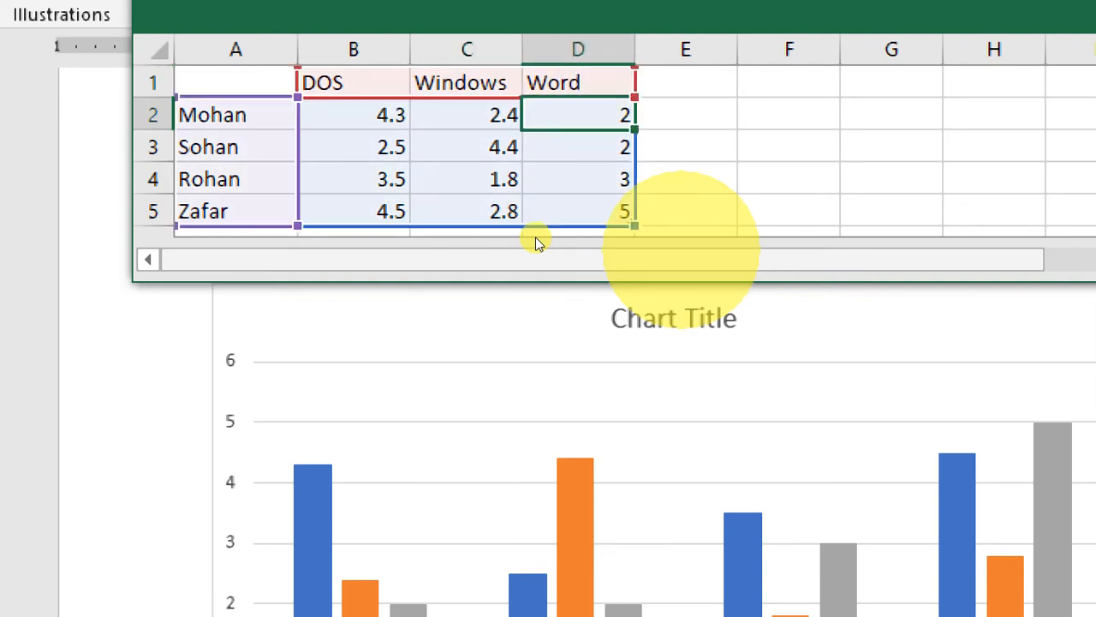
Step: Enter 45, 55 and 77 in cells B2, B4 and B5, and 67 and 44 in C3 and C4 of the chart data
text(45)
key(Return)
key(Right)
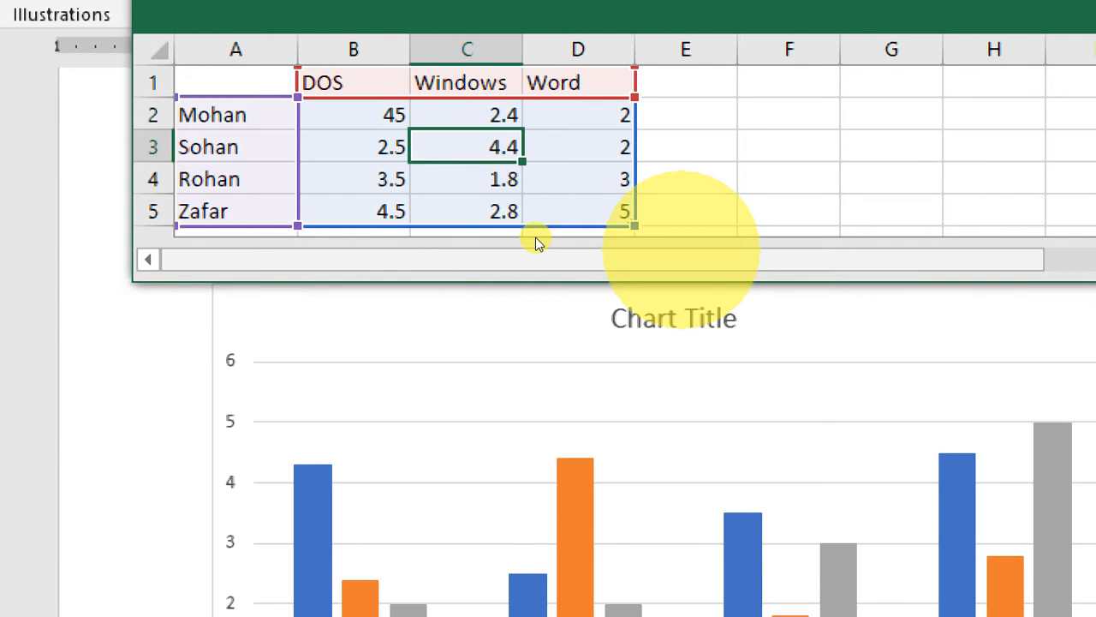
text(67)
key(Return)
text(44)
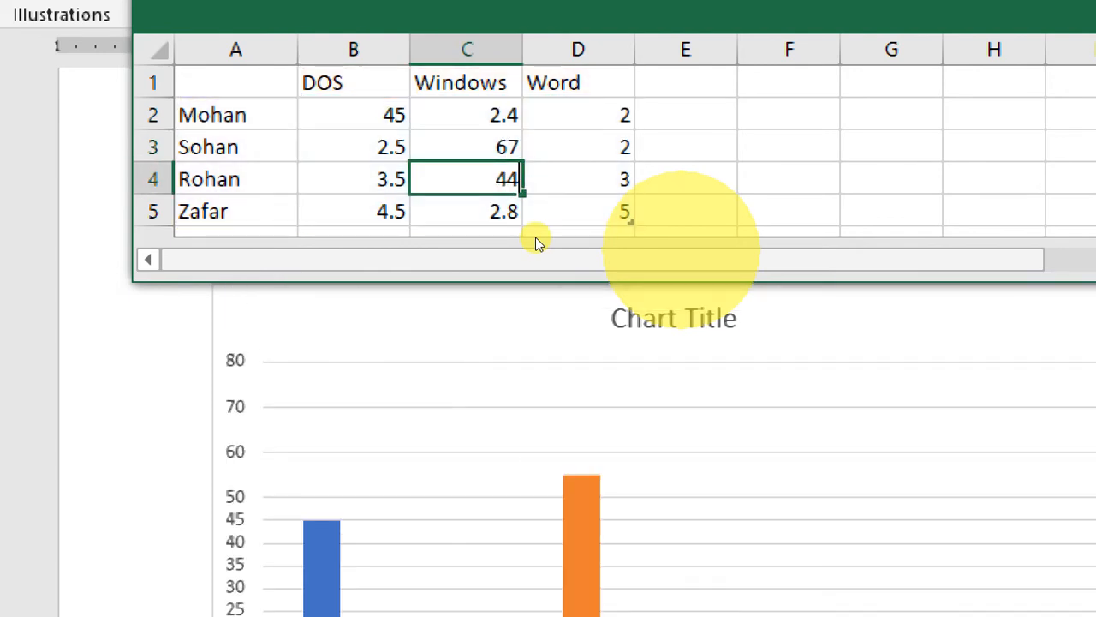
key(Left)
text(55)
key(Return)
text(77)
Step: Set cell B3 of the DOS series to 25 and cell C5 of the Windows series to 28
key(Up)
key(Up)
key(Up)
key(Right)
key(Left)
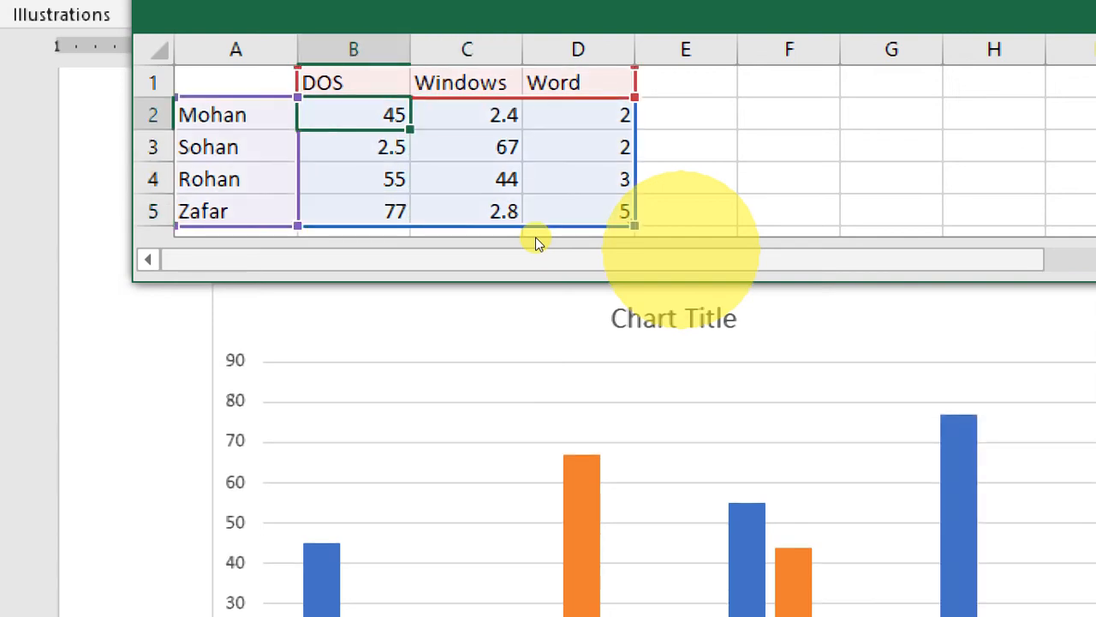
key(Down)
text(25)
key(Right)
key(Right)
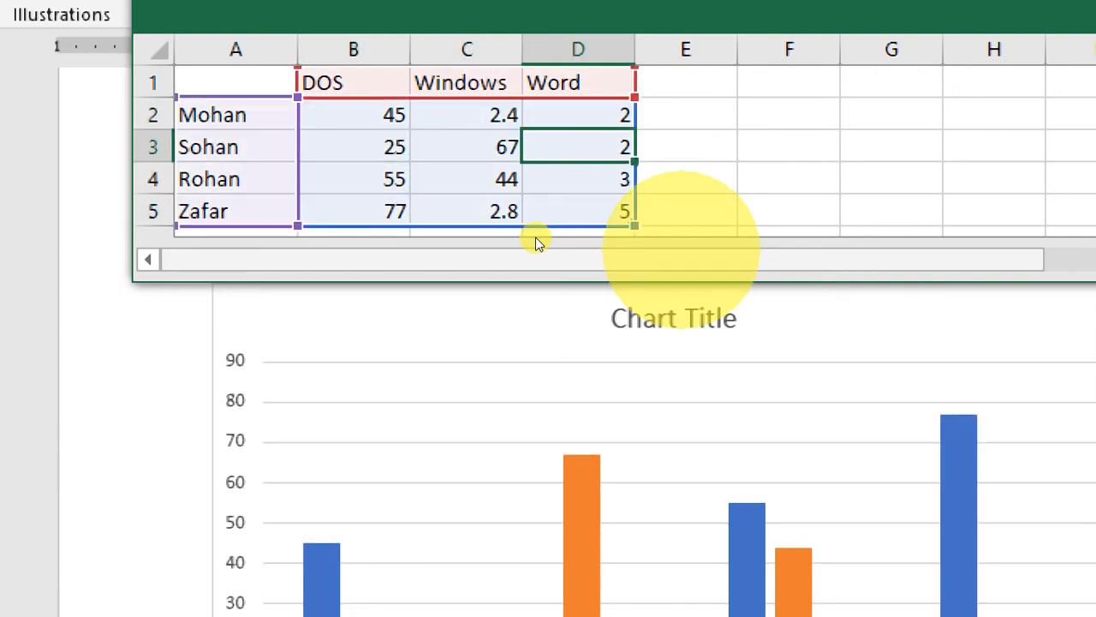
key(Down)
key(Down)
key(Left)
text(28)
Step: Enter 33, 44, 66 and 33 in cells D2 to D5 of the Word series and close the chart data sheet
key(Up)
key(Right)
key(Up)
text(33)
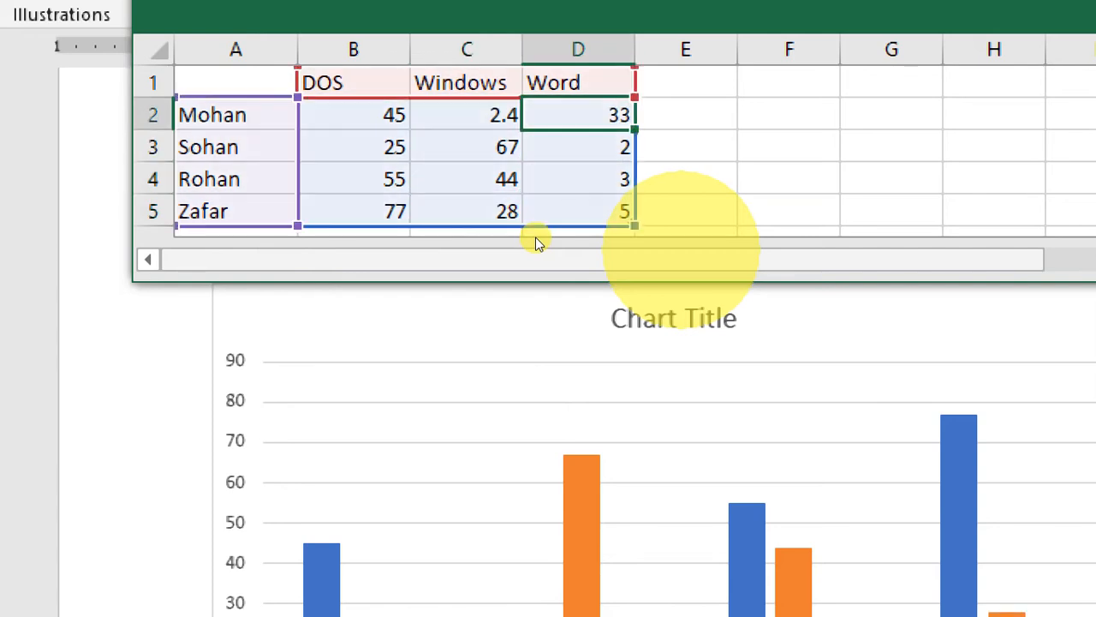
key(Return)
text(44)
key(Return)
text(66)
key(Return)
text(33)
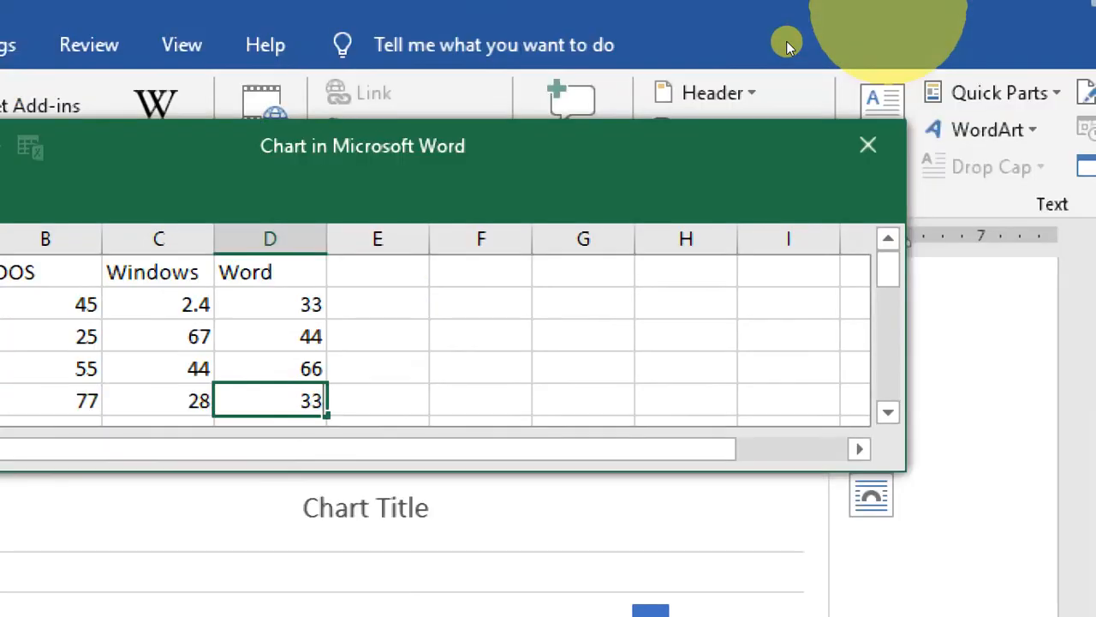
click(867, 145)
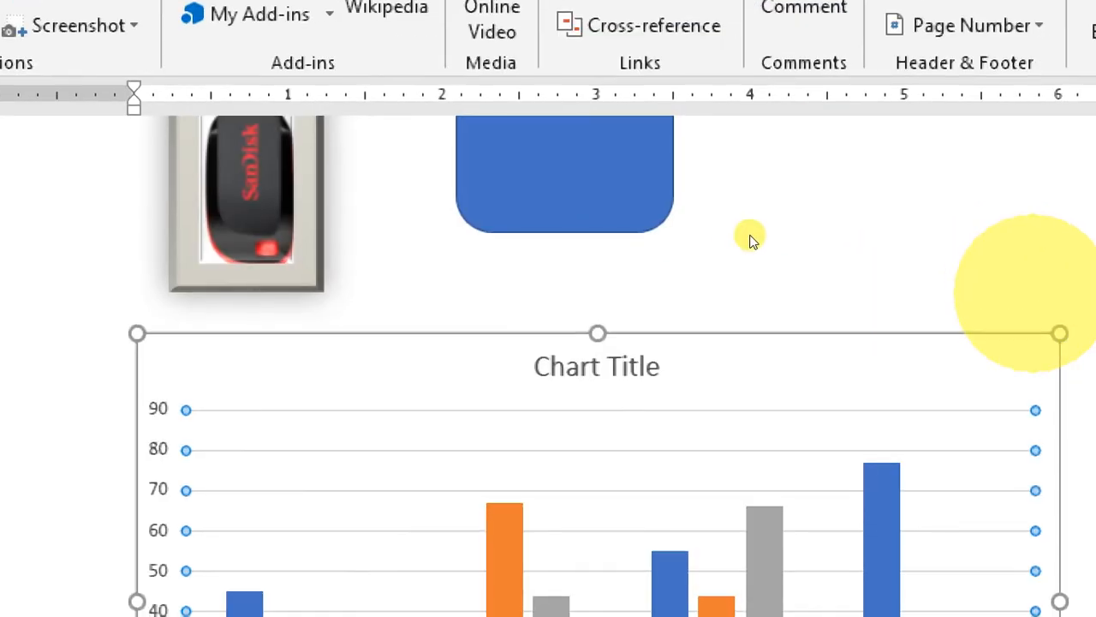
Step: Apply a dark gray background style to the column chart and view its available chart elements
double_click(938, 409)
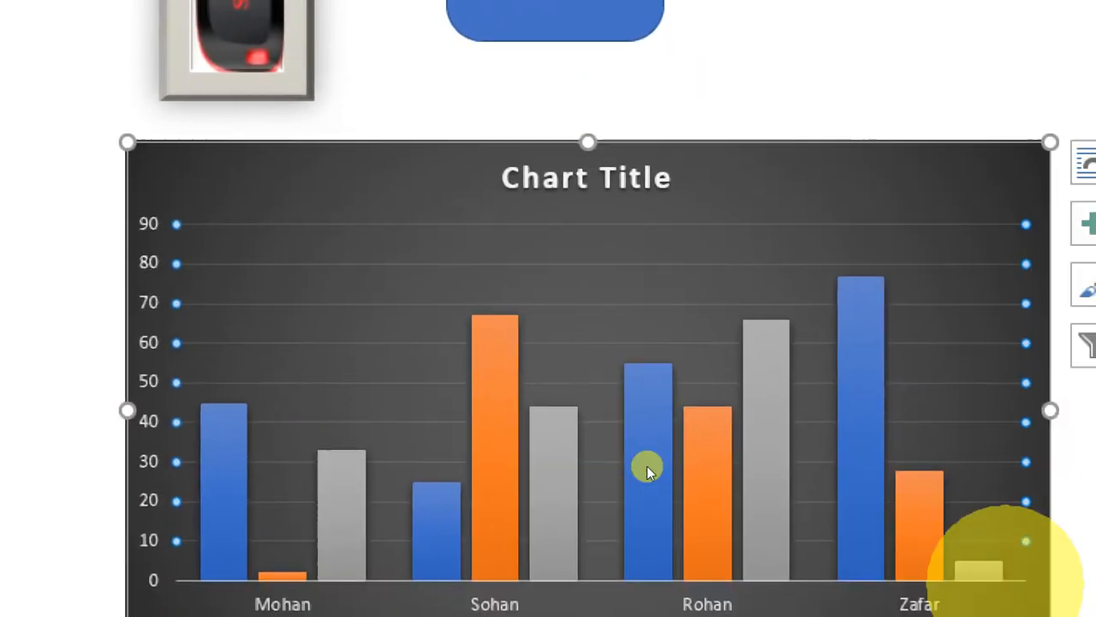
click(1090, 224)
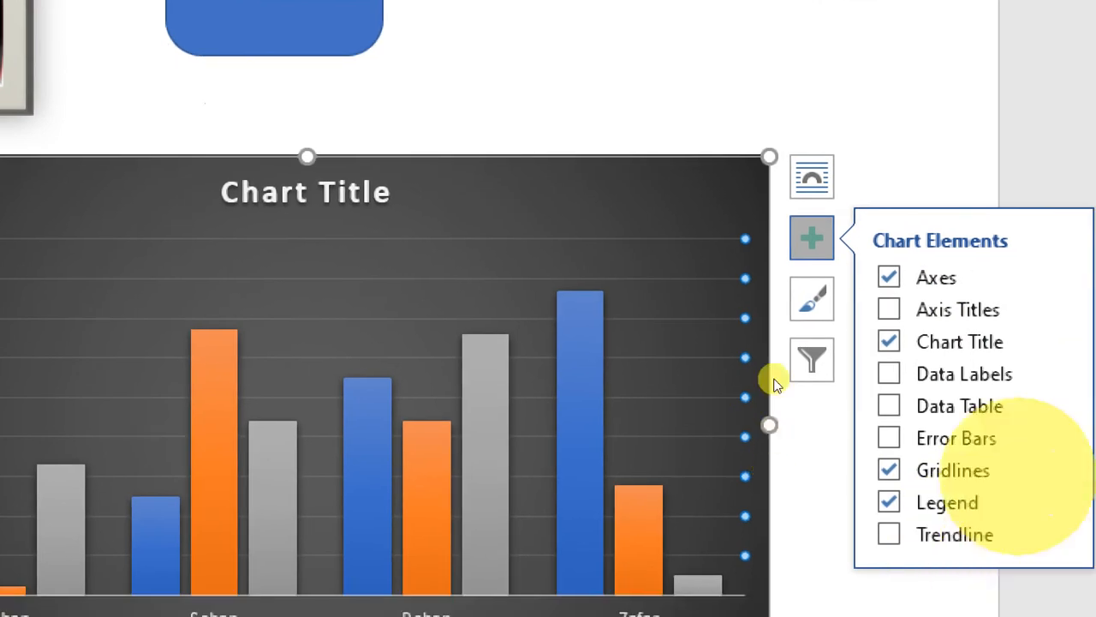
scroll(562, 208, up, 3)
click(563, 207)
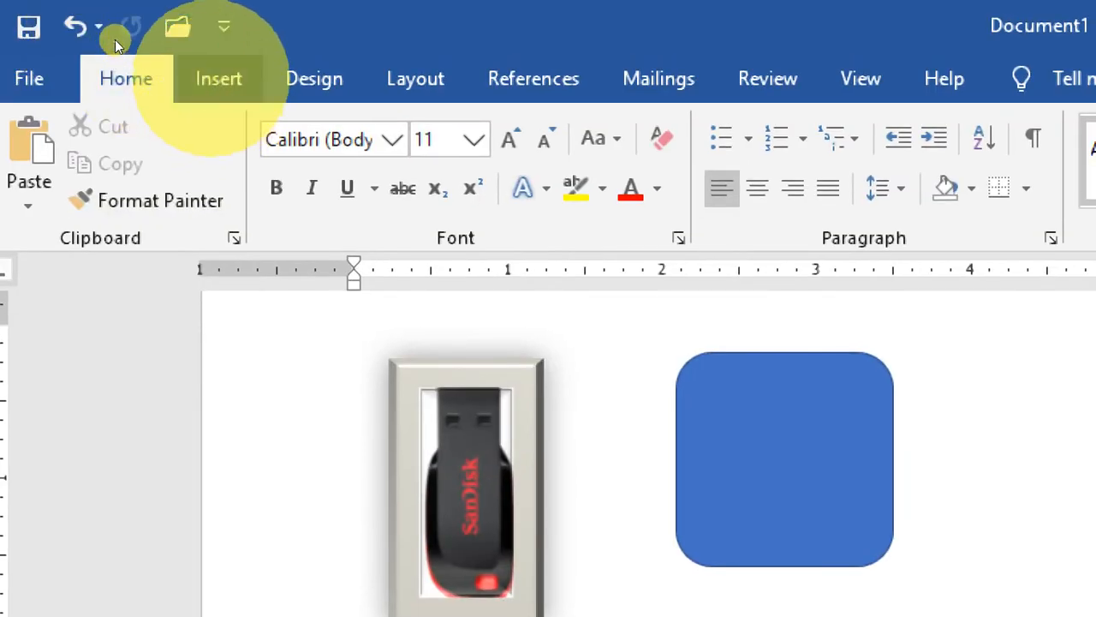
Step: Insert a screen clipping of the slide's blue "Illustration Group" heading beside the USB drive picture
click(212, 79)
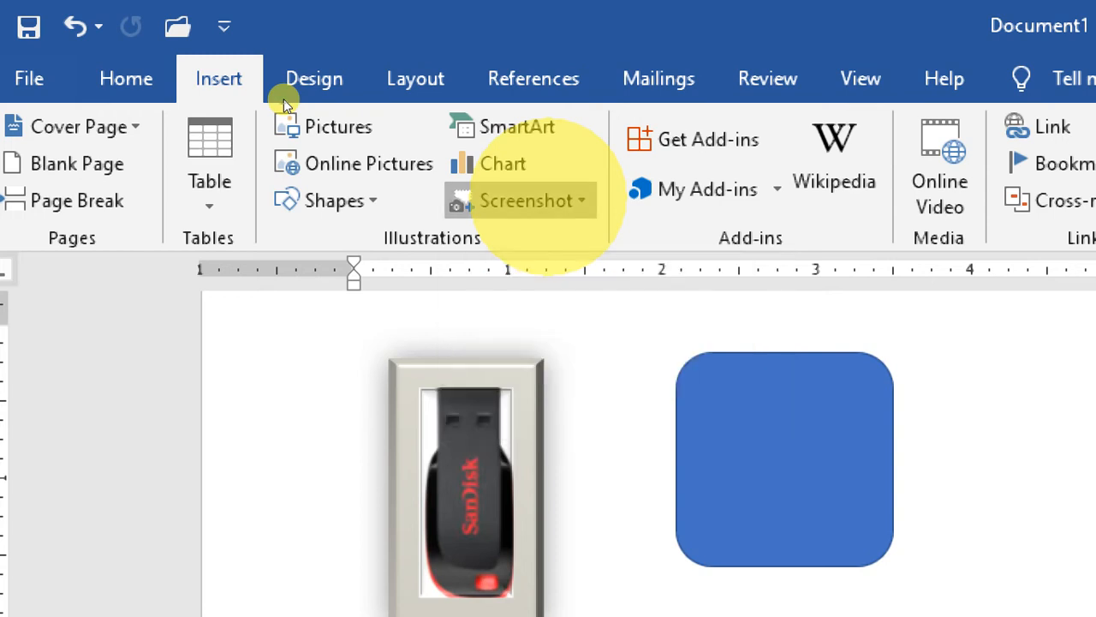
click(526, 200)
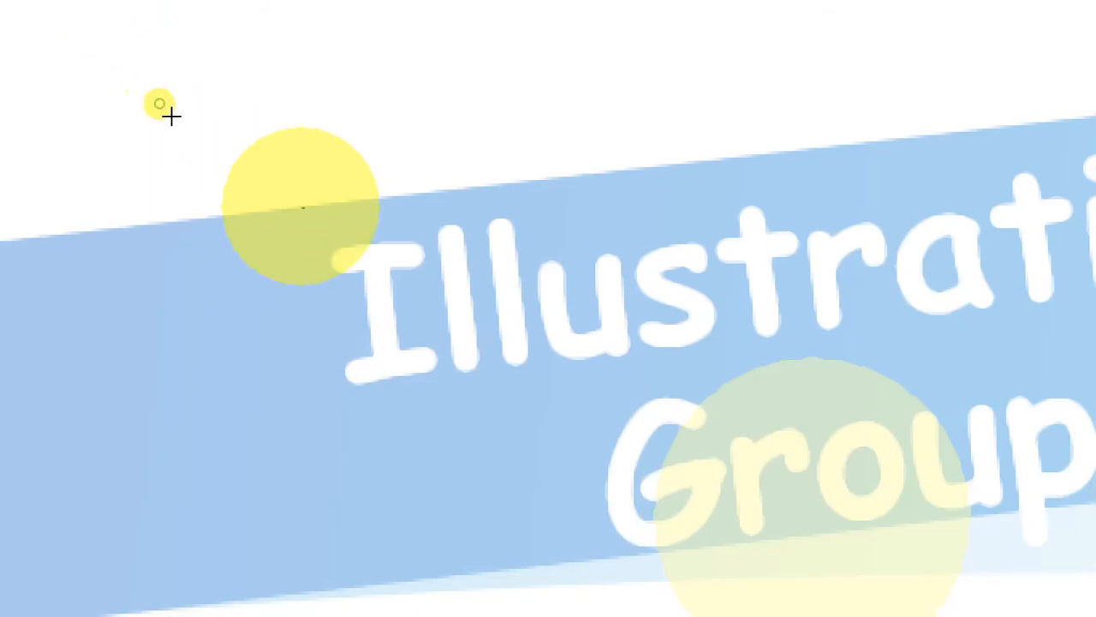
drag(301, 208, 875, 528)
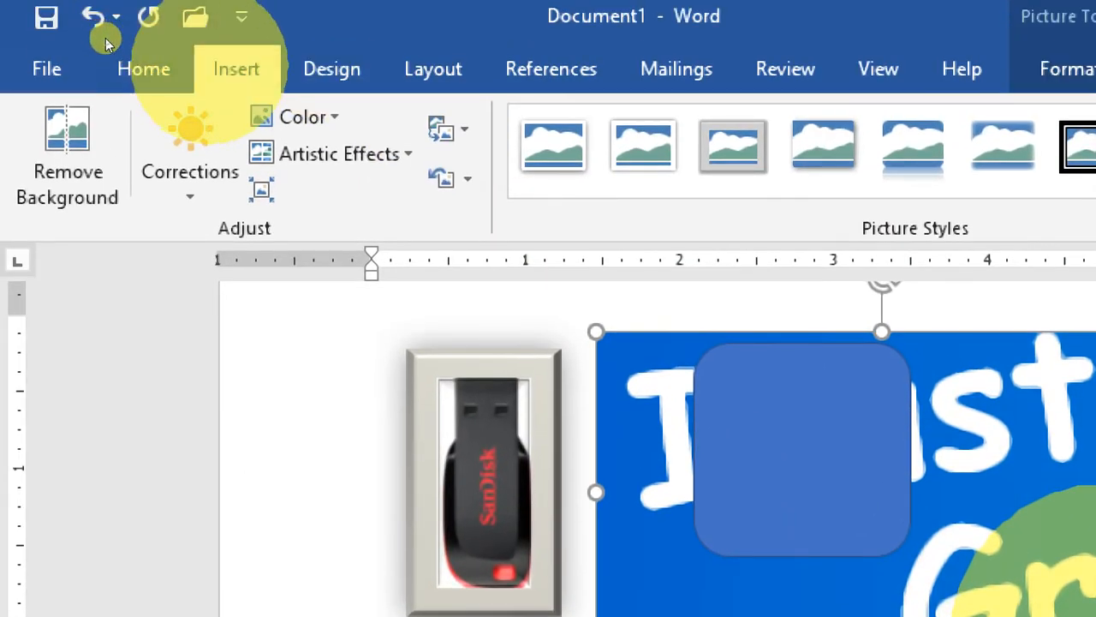
click(229, 70)
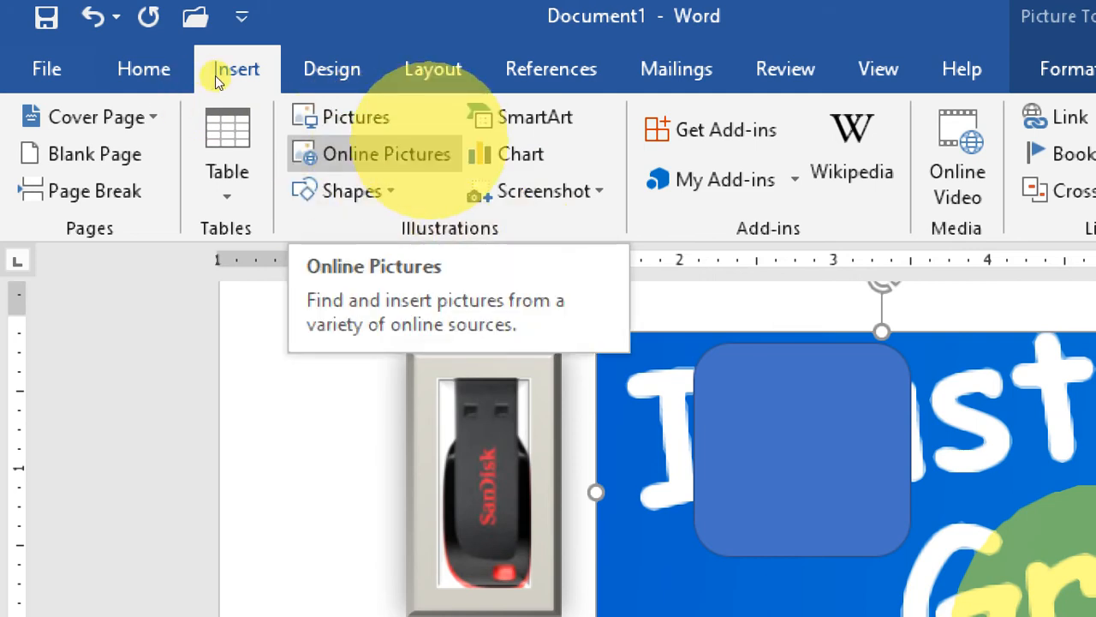
Step: Switch to the PowerPoint slide show, advance to the Links Group slide and return to the Word document
key(alt+Tab)
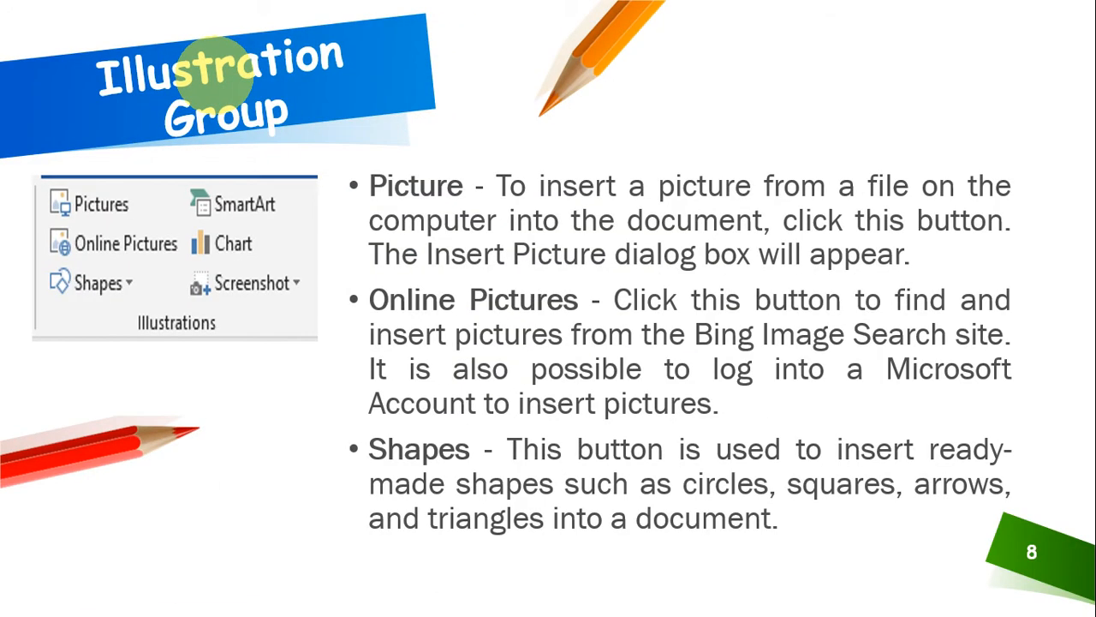
key(Right)
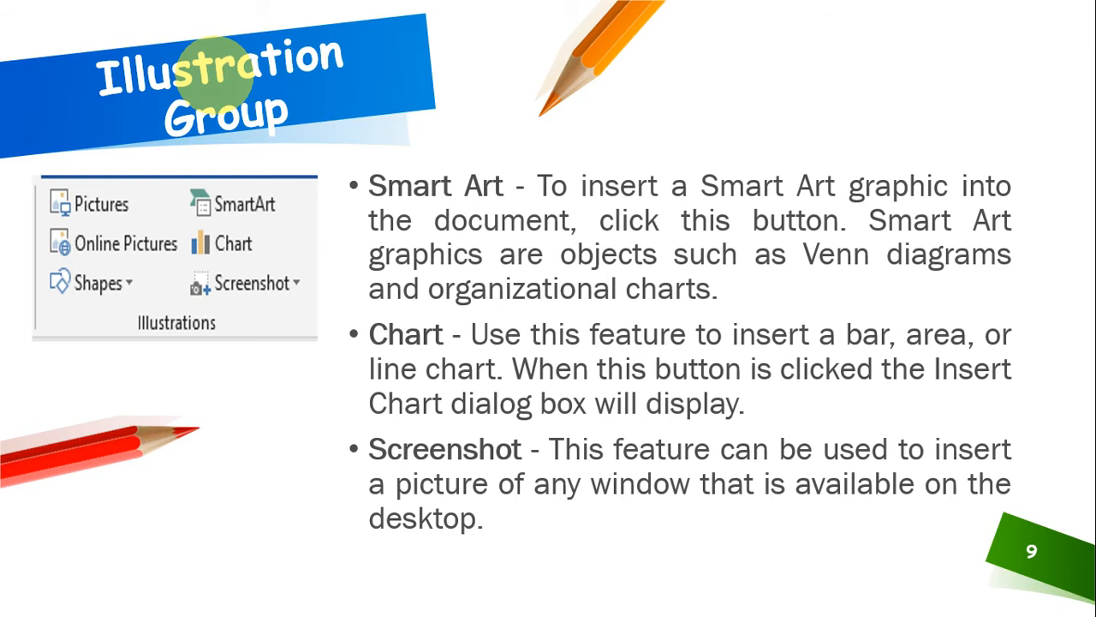
click(214, 75)
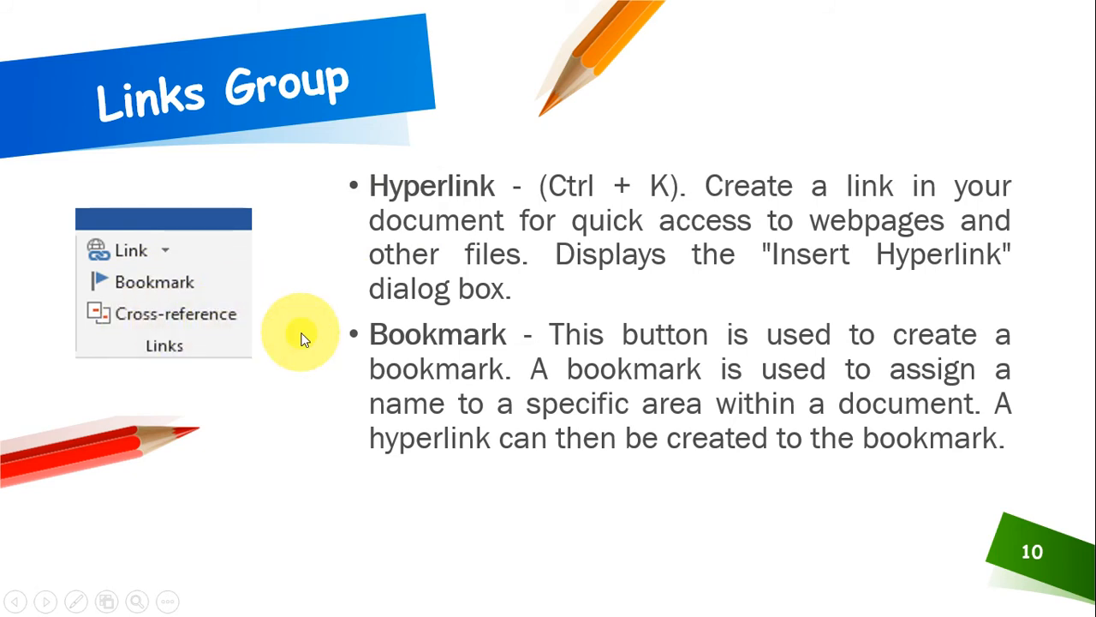
key(alt+Tab)
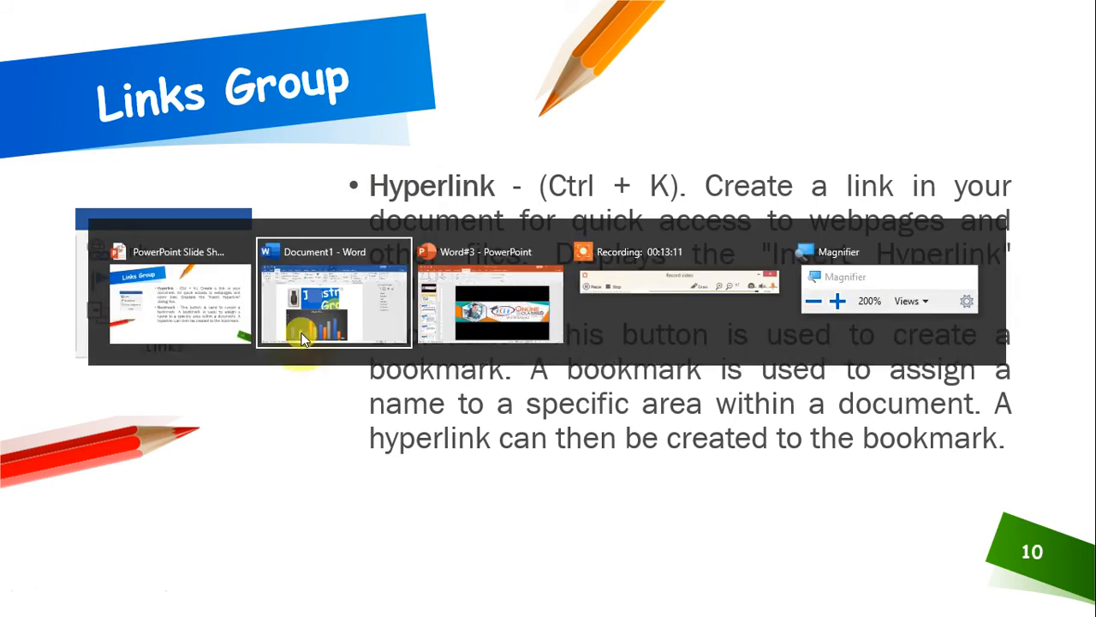
click(301, 339)
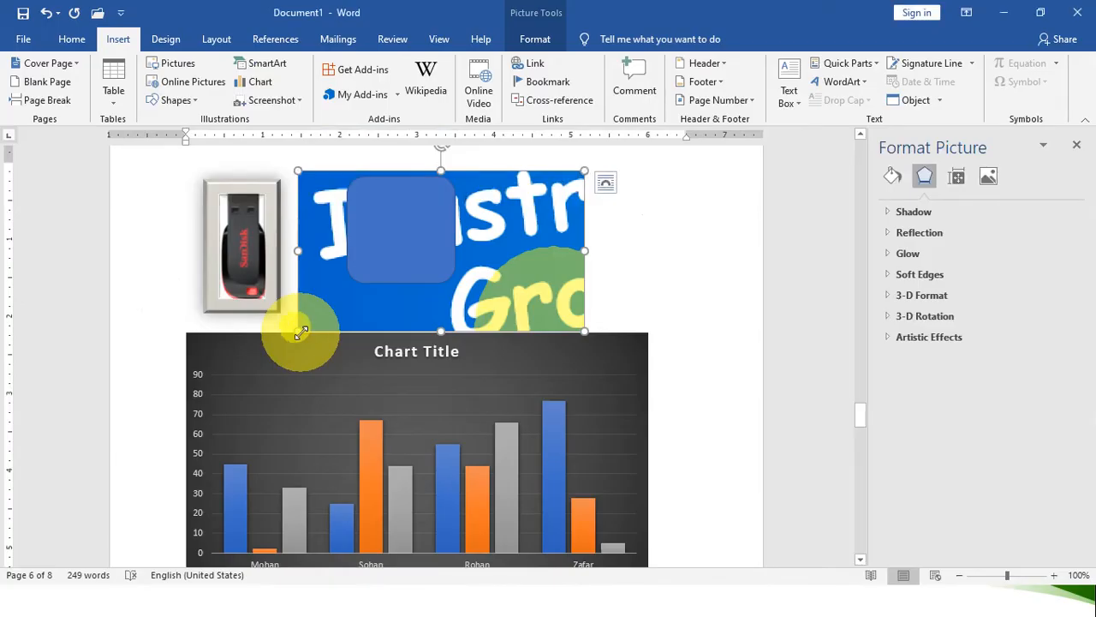
Step: Place the cursor before the "Save time in Word" paragraph, view the hyperlink options and close them without adding a link
scroll(536, 274, up, 5)
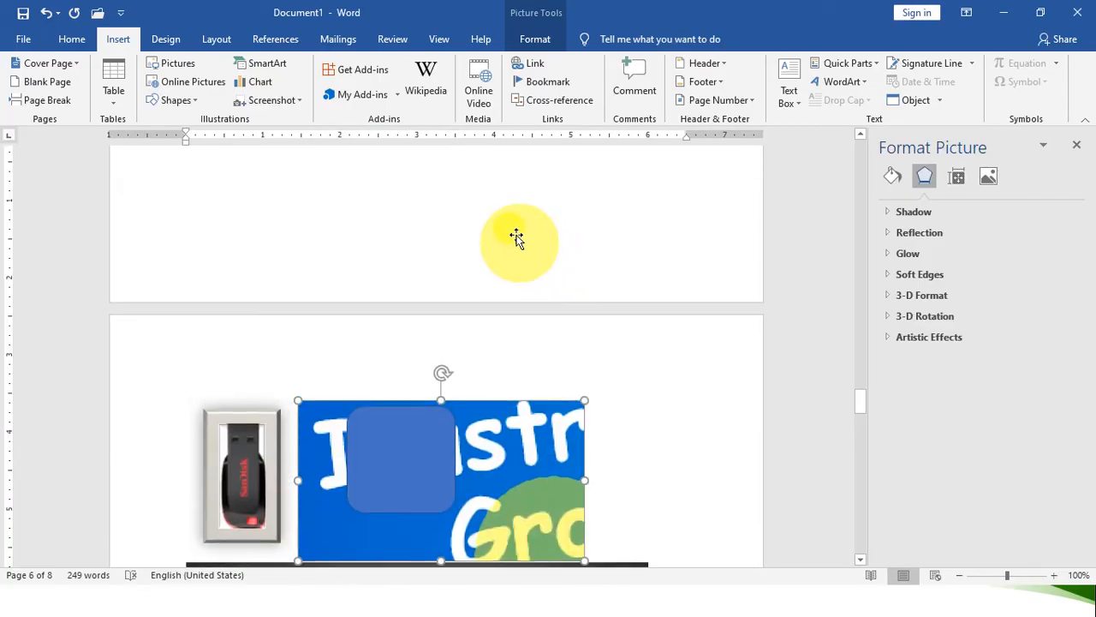
scroll(519, 238, down, 10)
scroll(505, 257, down, 20)
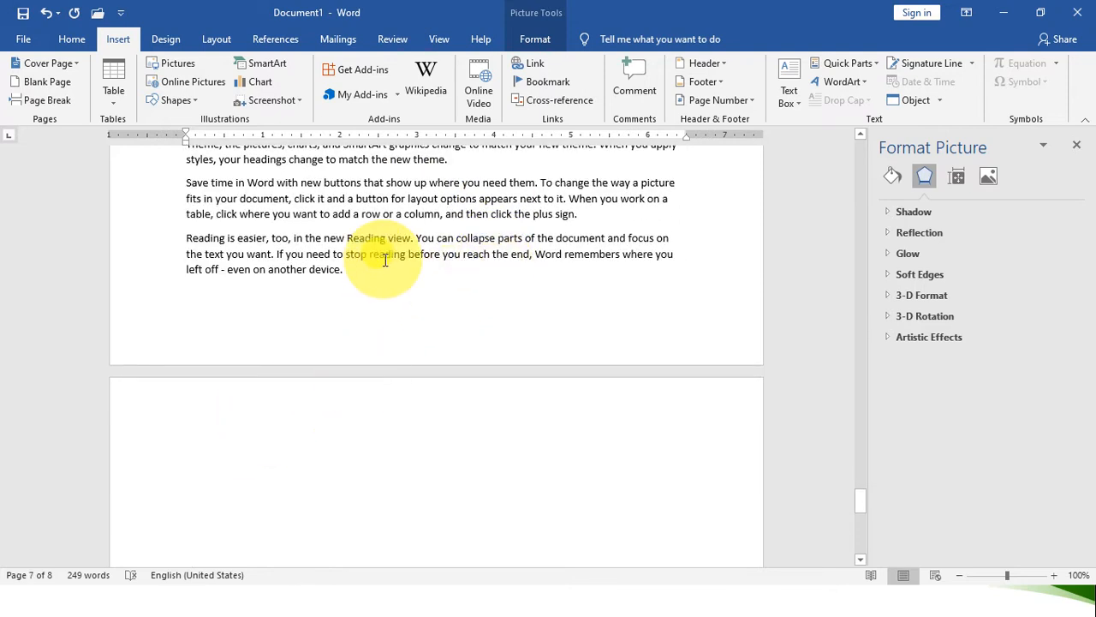
scroll(384, 259, up, 3)
scroll(384, 260, up, 1)
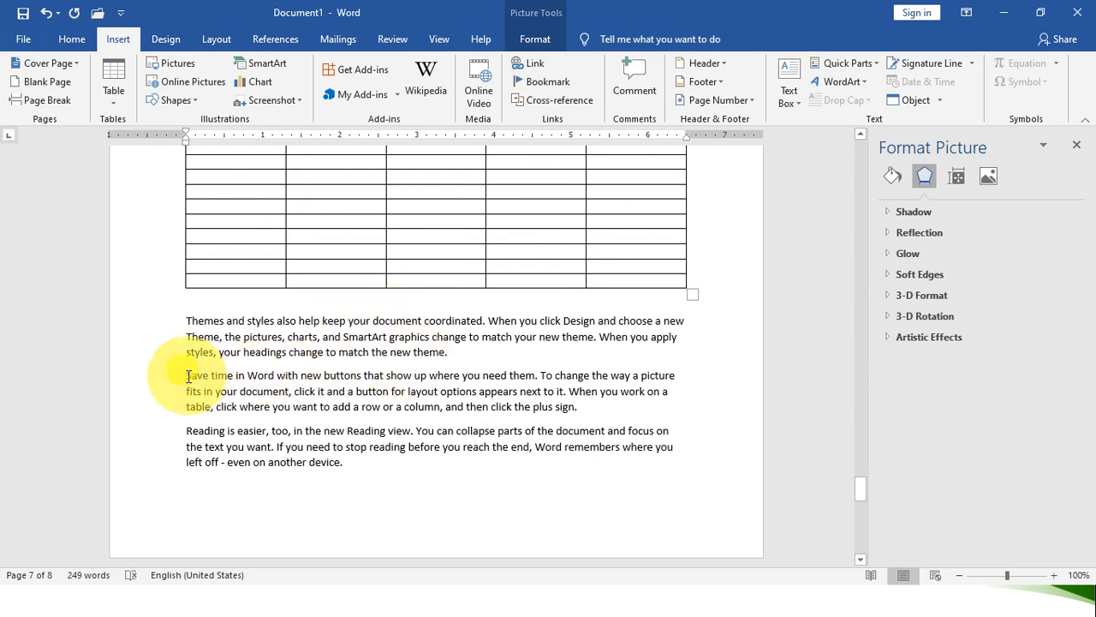
click(189, 375)
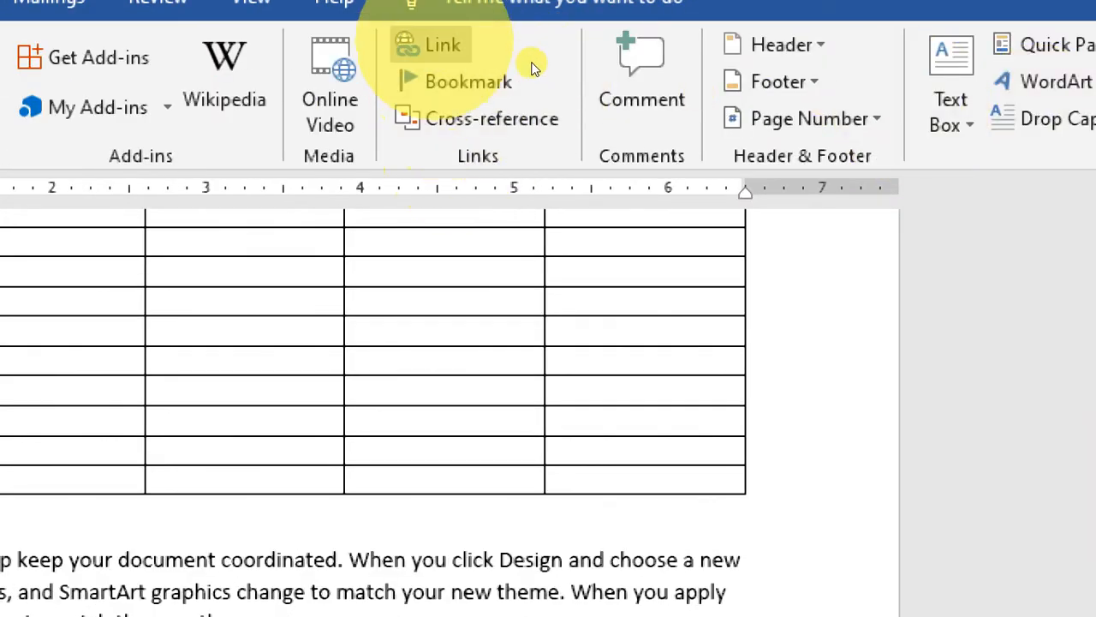
click(437, 44)
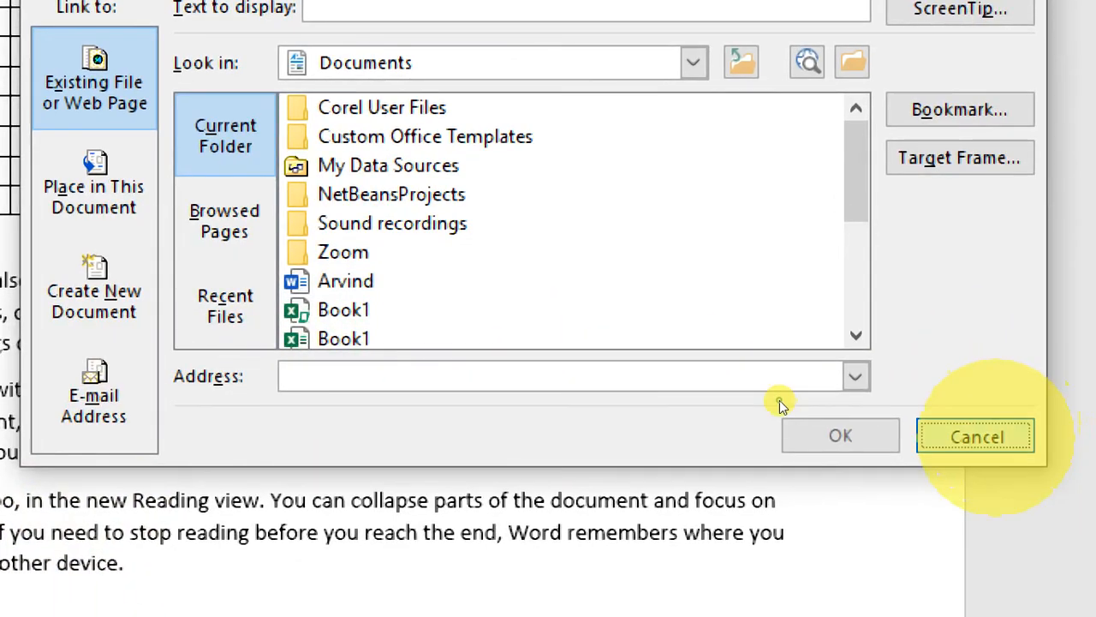
click(976, 435)
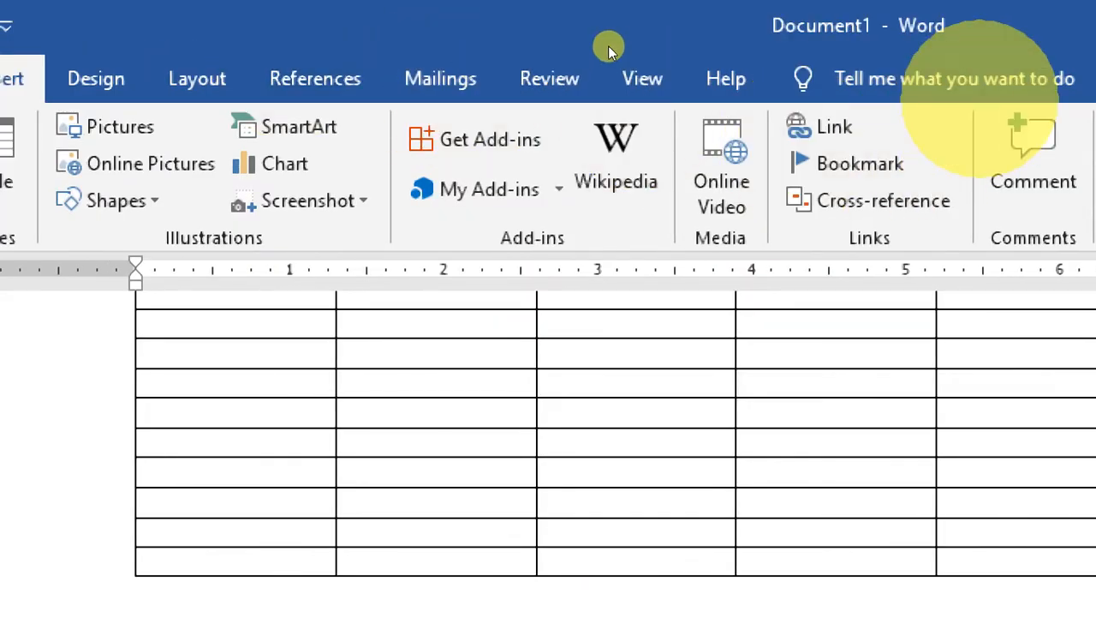
Step: Add a bookmark named ICIT at the start of the "Save time in Word" paragraph
click(859, 165)
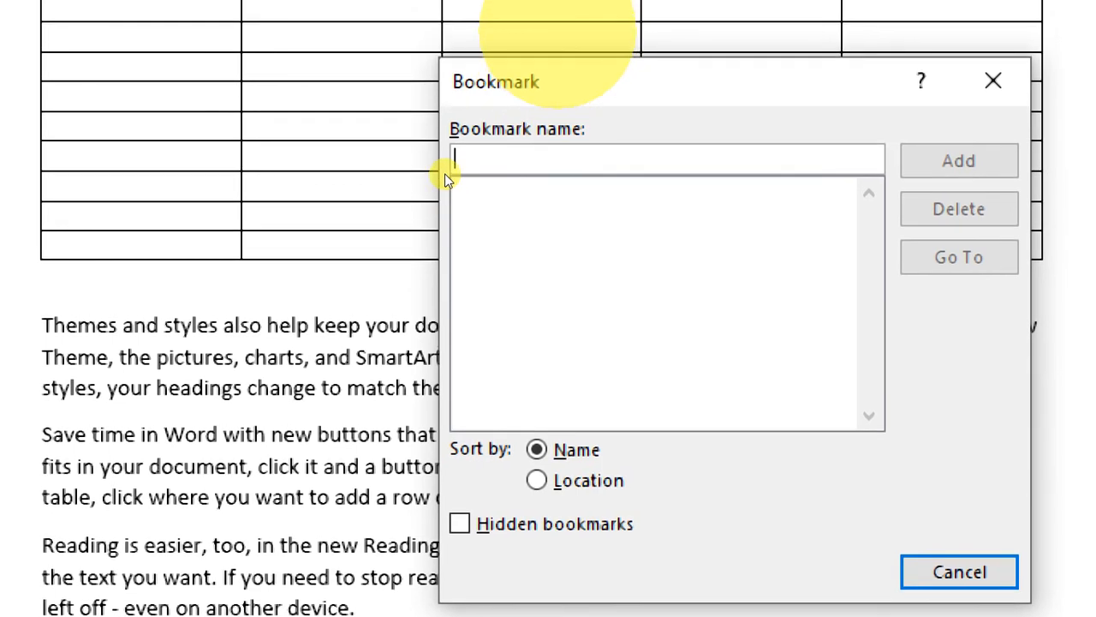
text(ICIT)
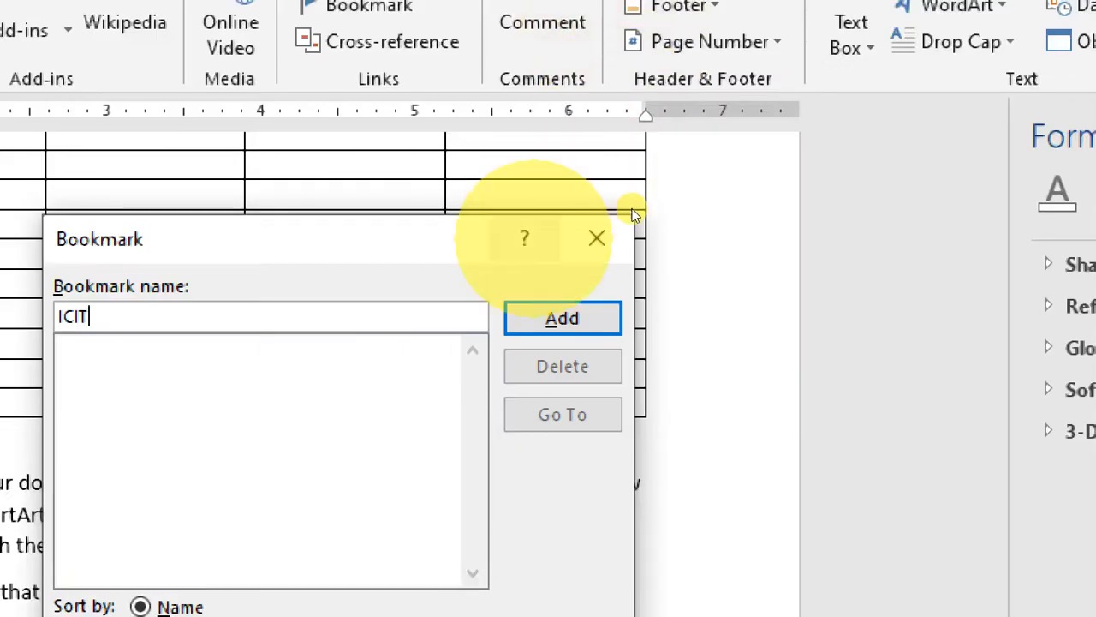
key(Return)
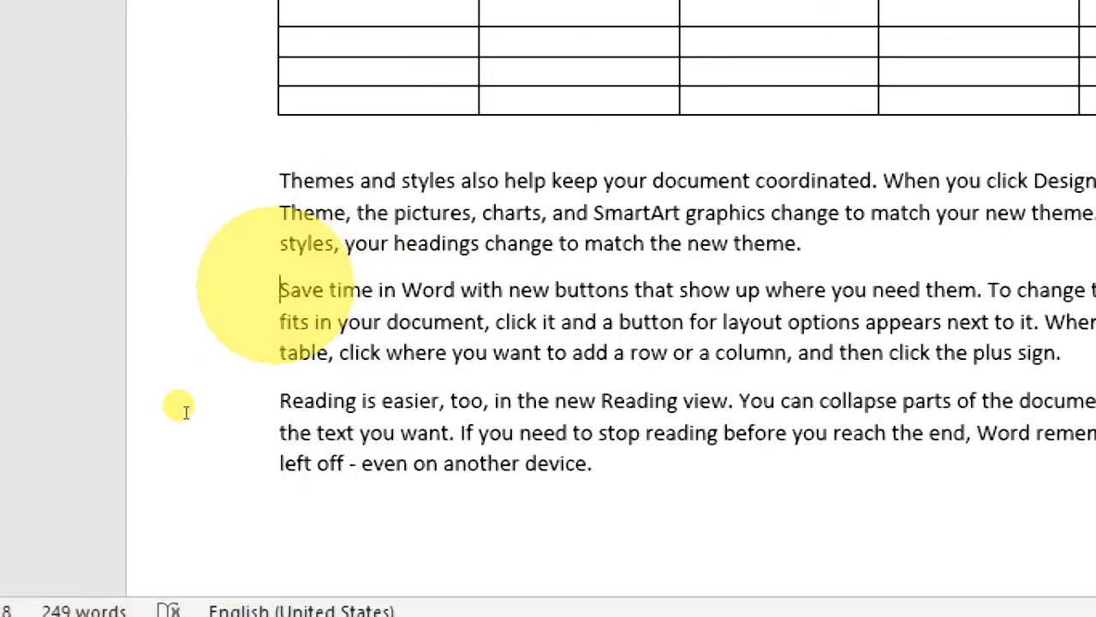
Step: From the SmartArt page, go to the ICIT bookmark and close the bookmark dialog
scroll(185, 408, up, 10)
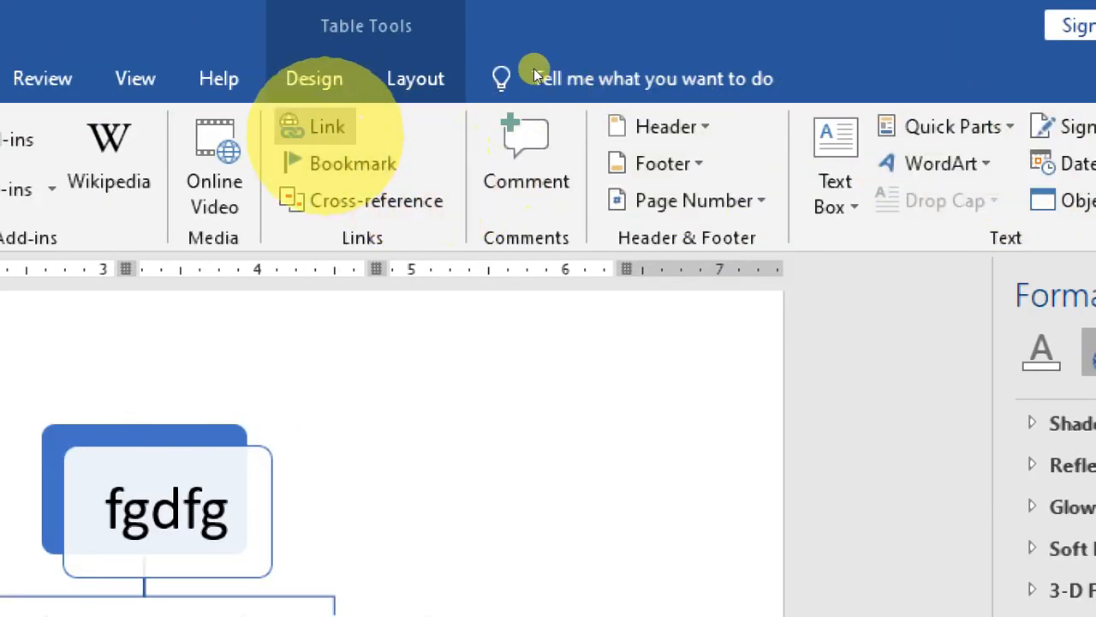
click(343, 163)
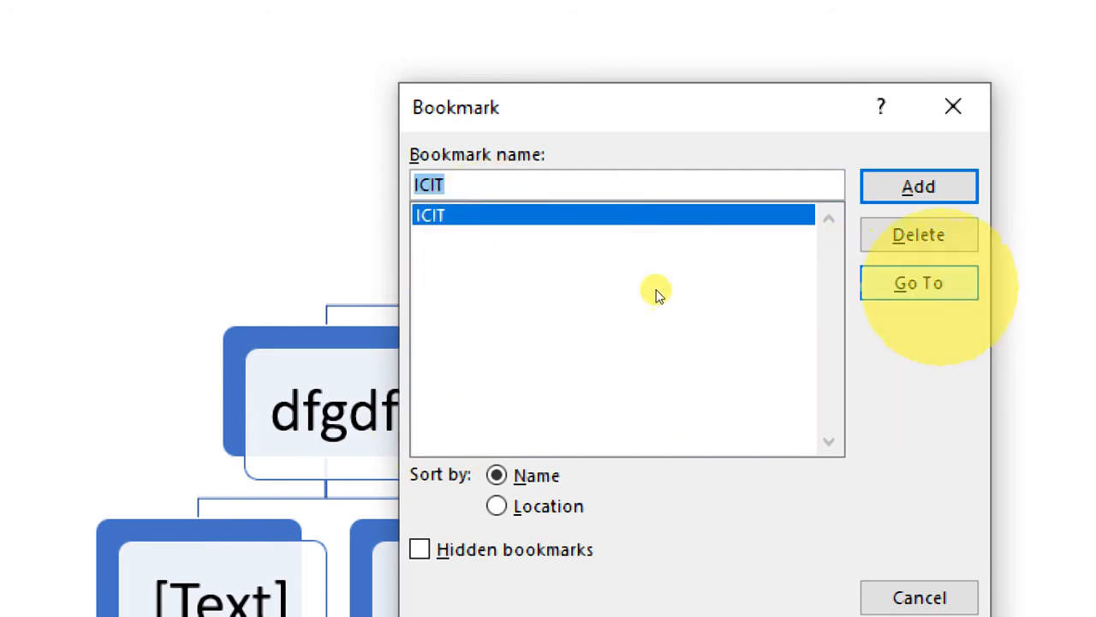
click(938, 286)
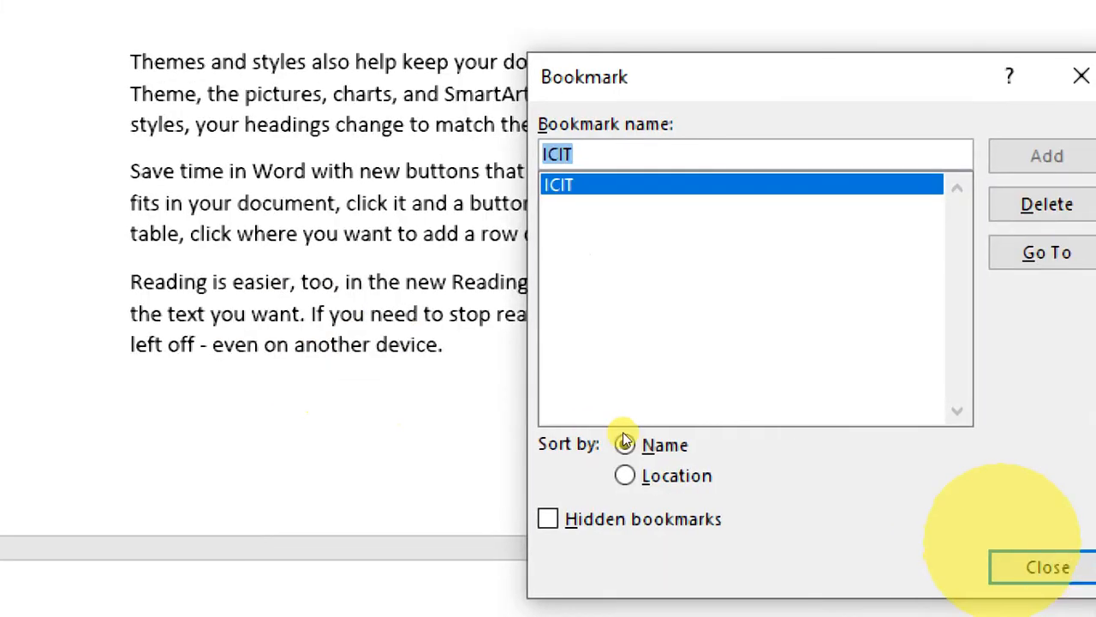
click(1047, 562)
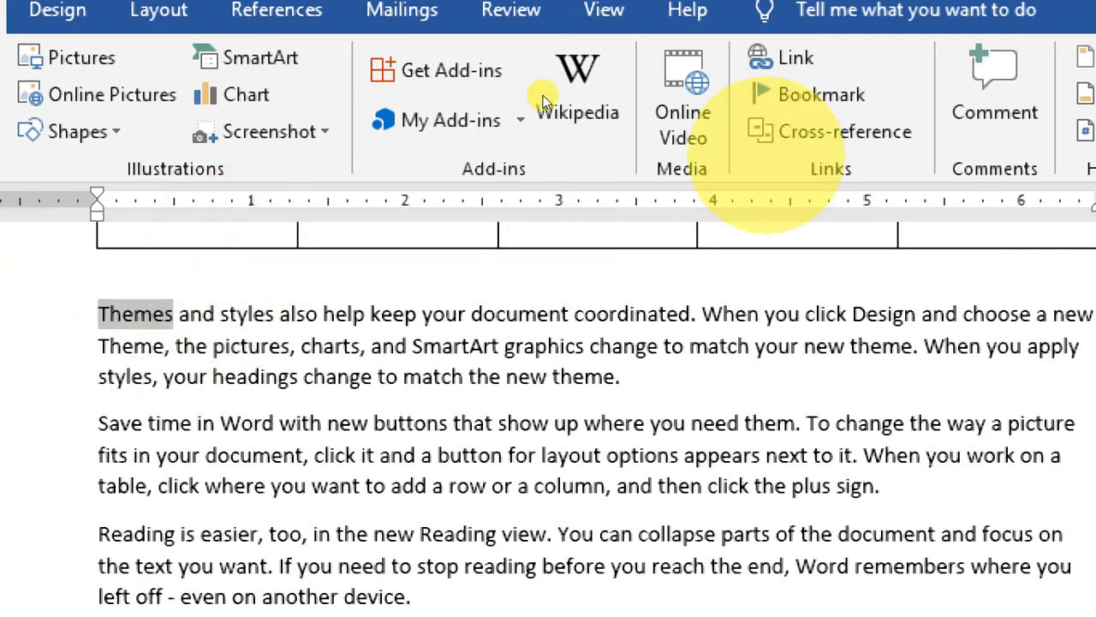
Step: Link the word "Themes" to the ICIT bookmark in this document and follow the link
key(ctrl+k)
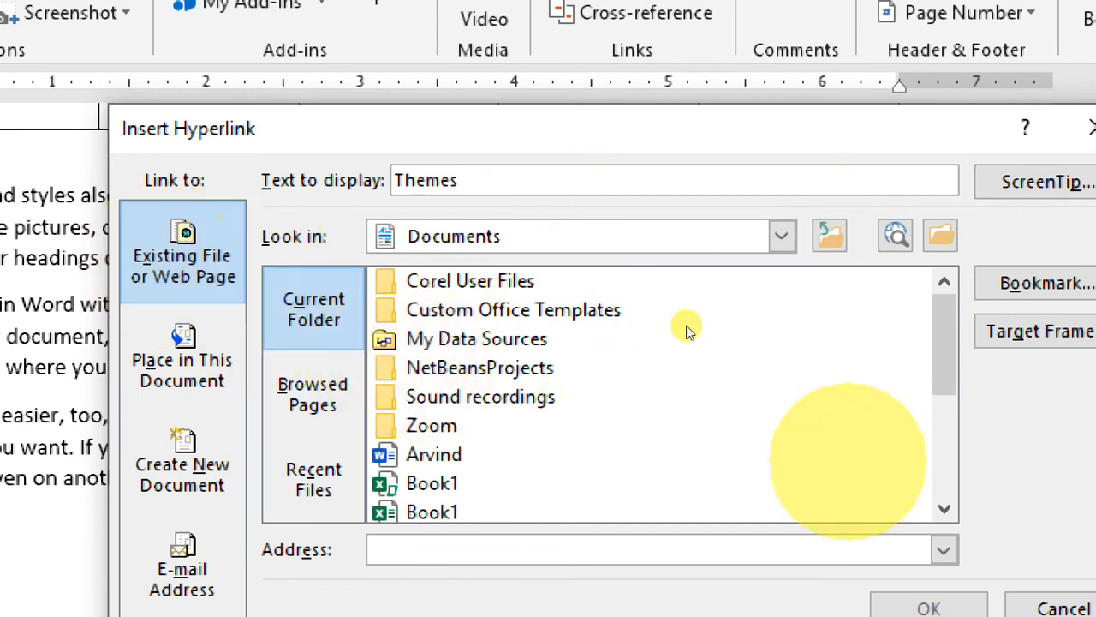
scroll(710, 350, down, 2)
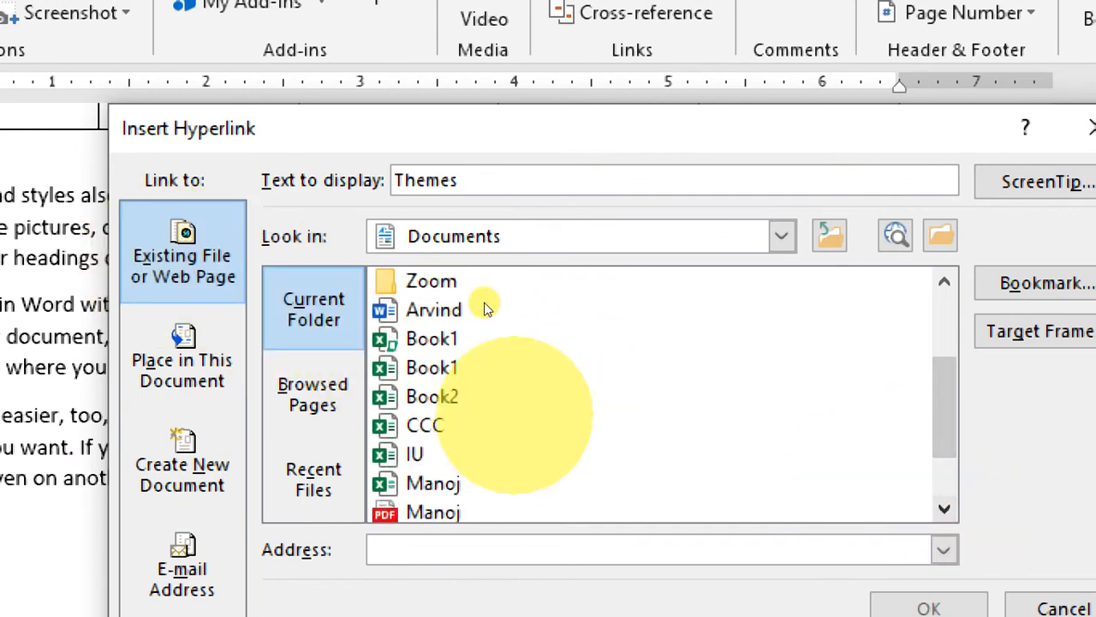
click(432, 510)
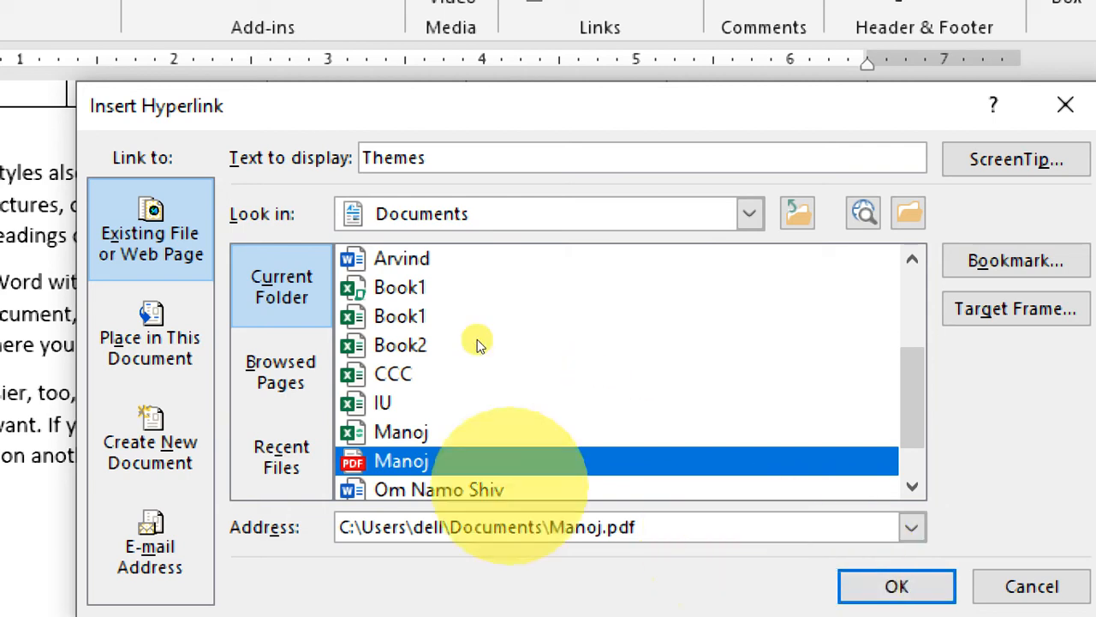
click(150, 338)
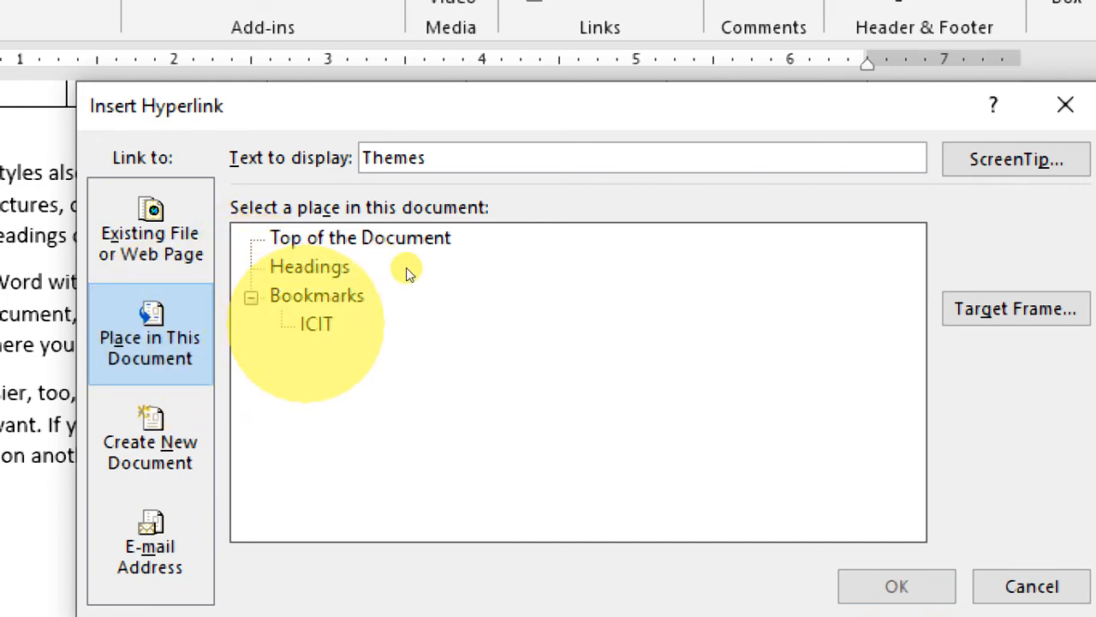
click(310, 325)
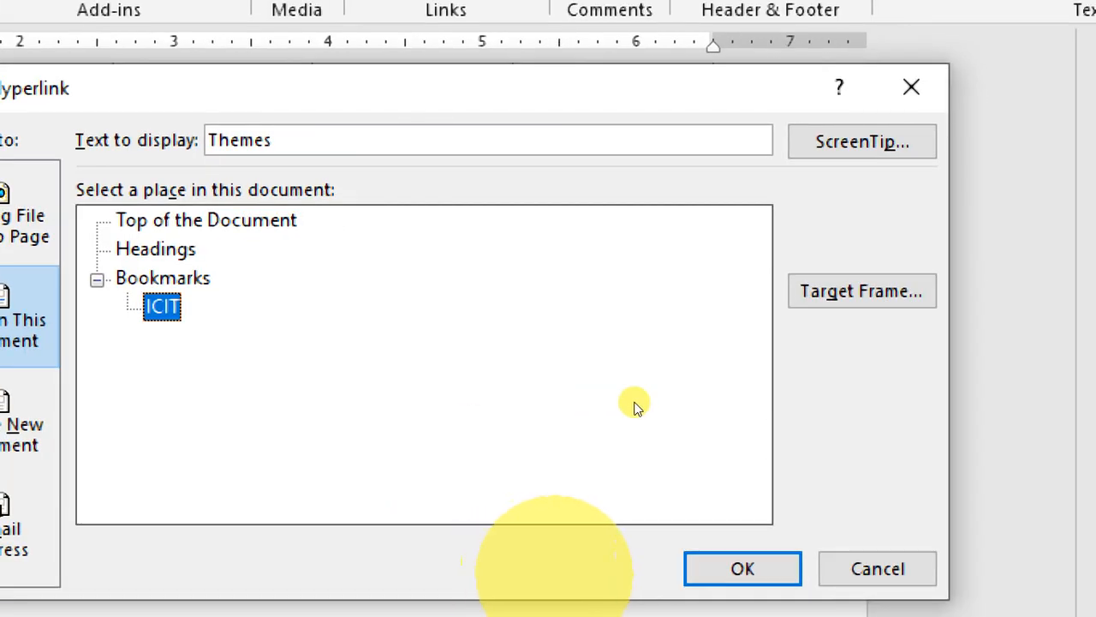
click(723, 569)
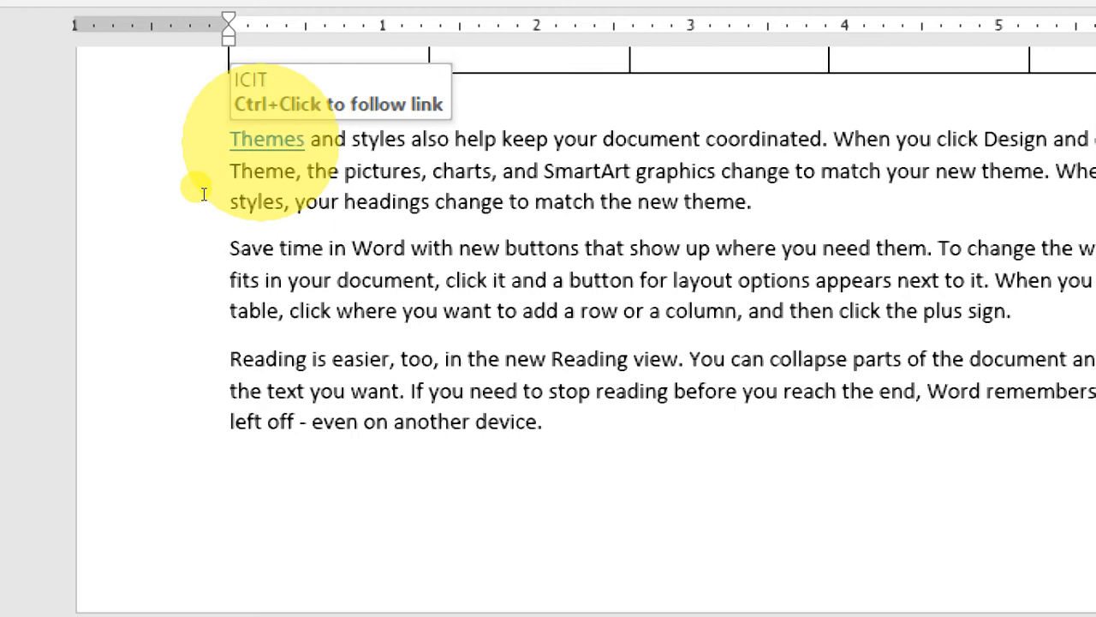
ctrl+click(260, 141)
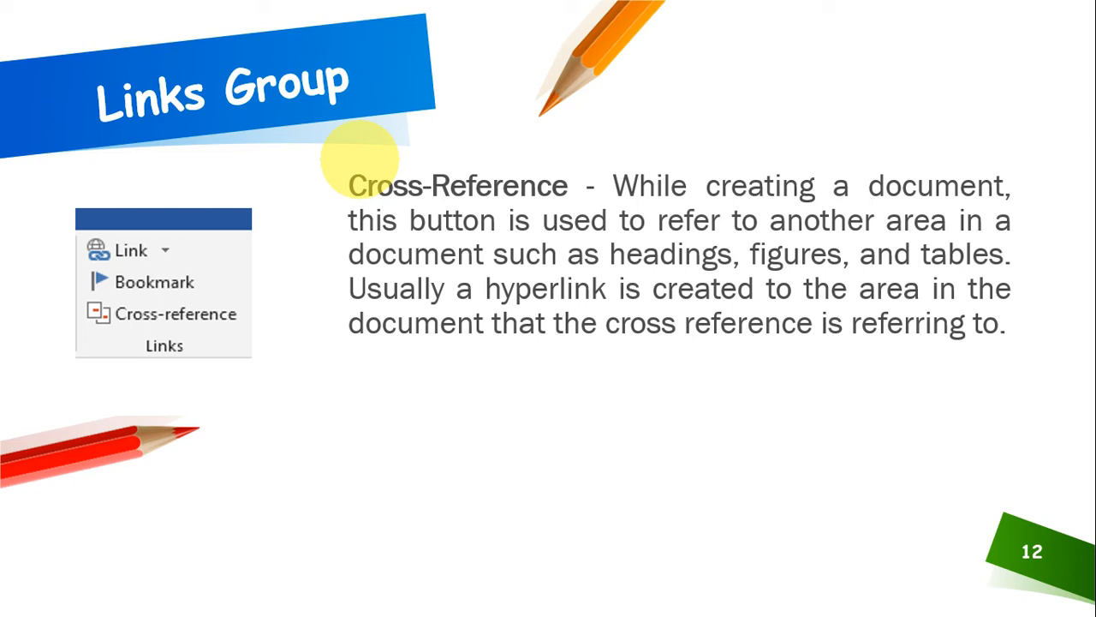
Step: Advance the slide show to the Comment Group slide, switch back to Word and close the Format Text Effects pane
key(Right)
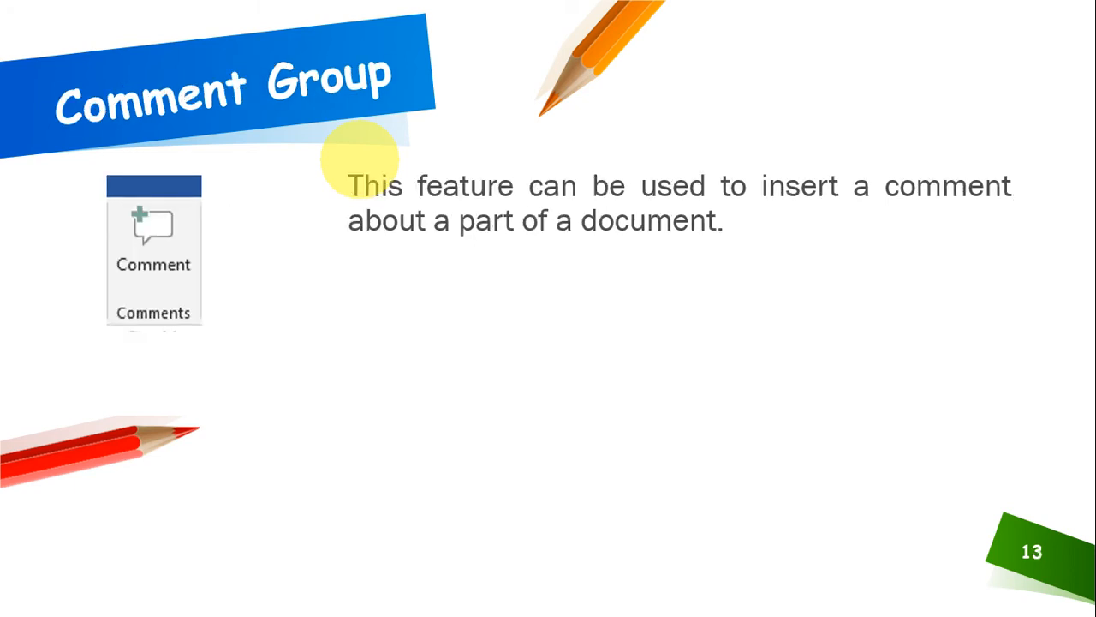
key(alt+Tab)
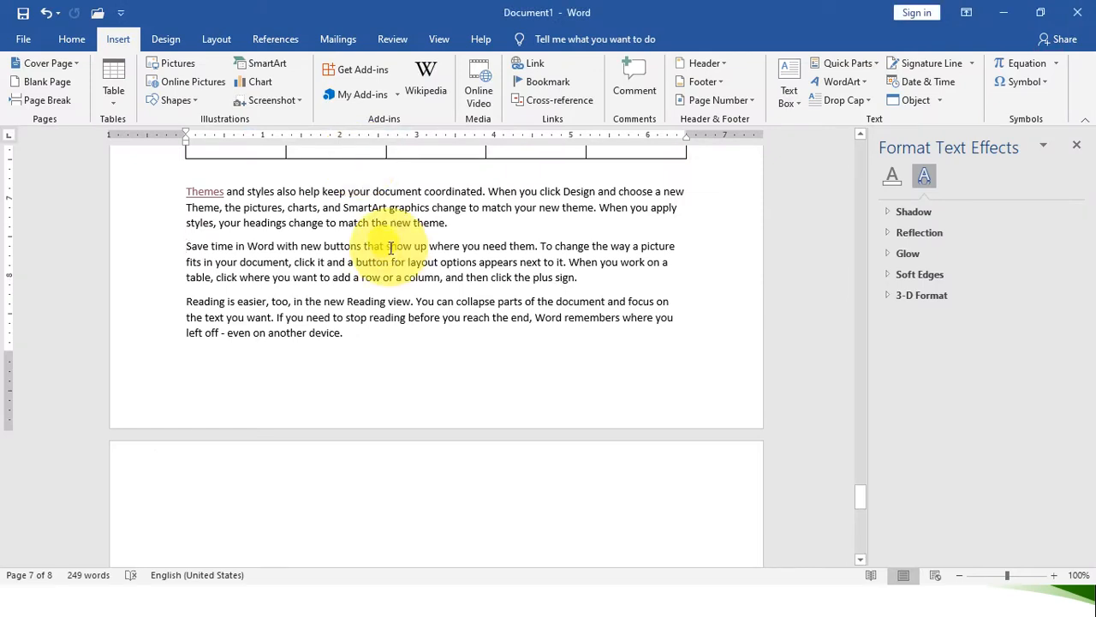
click(1077, 145)
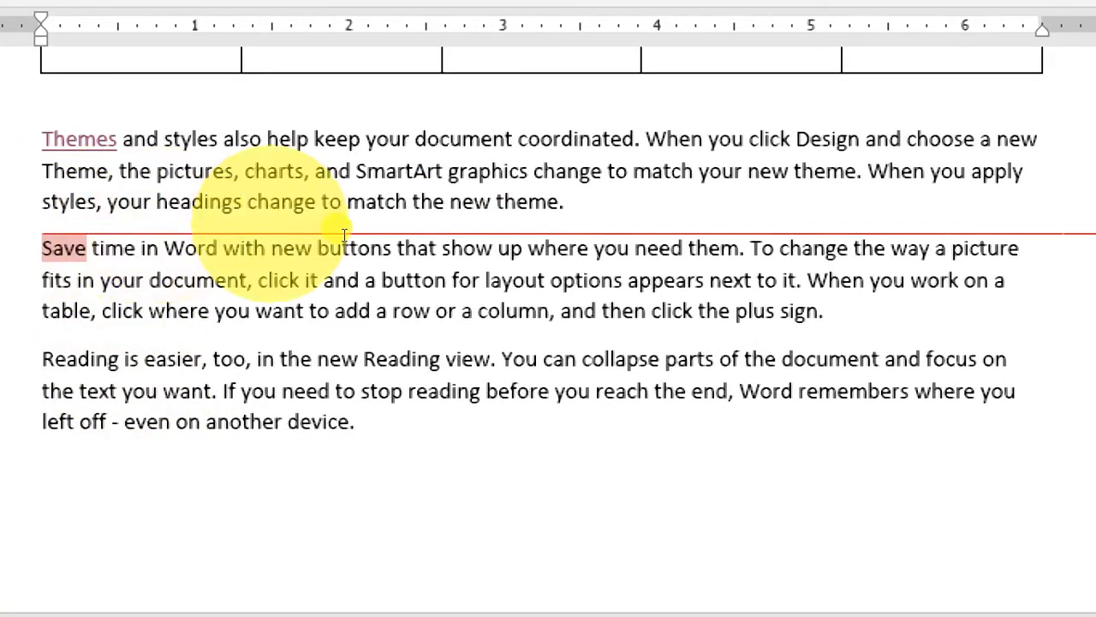
Step: Add a comment reading "Jfvdfhkd ckj kjshc kshsckjhzckhzxkjchzxkj" to the word "Save"
text(jf)
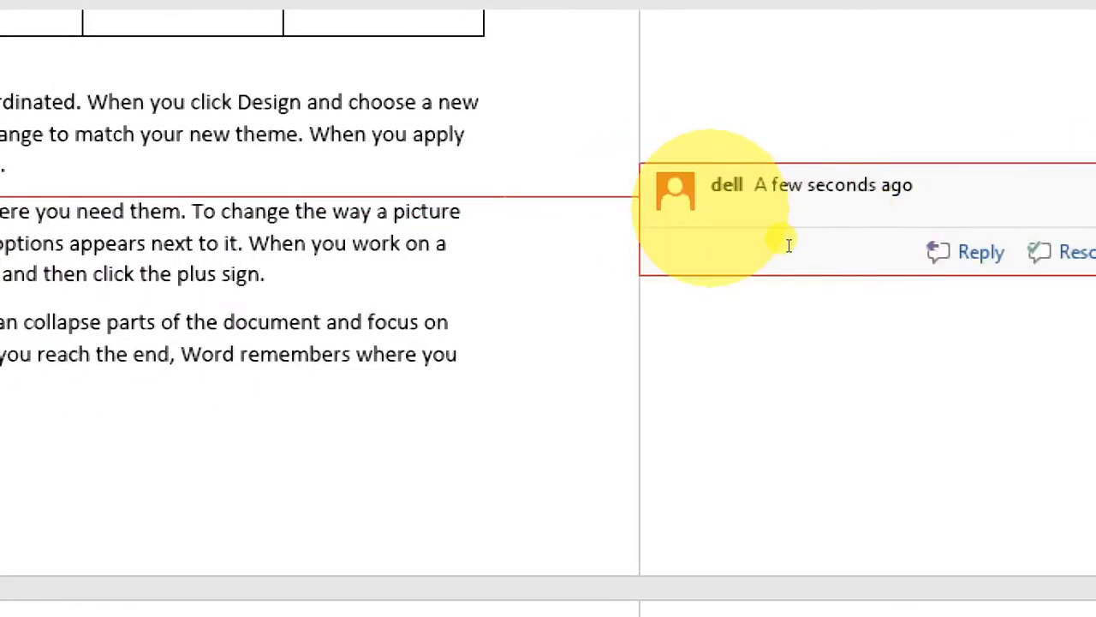
text(vdfhkd ckj kjshc kshsckj)
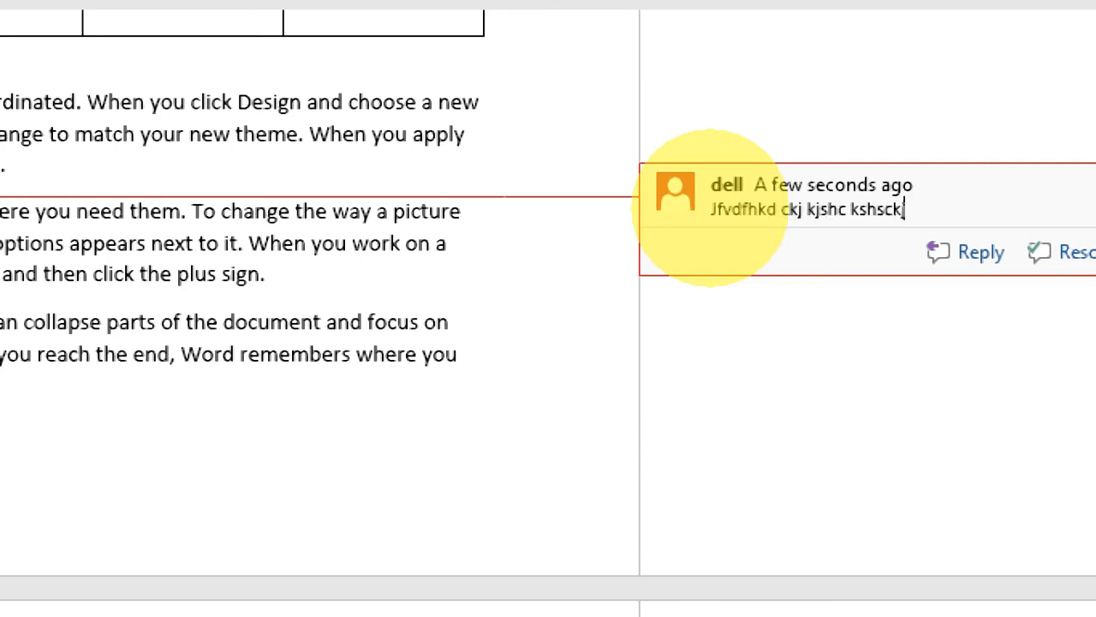
text(hzckhzxkjchzxkj)
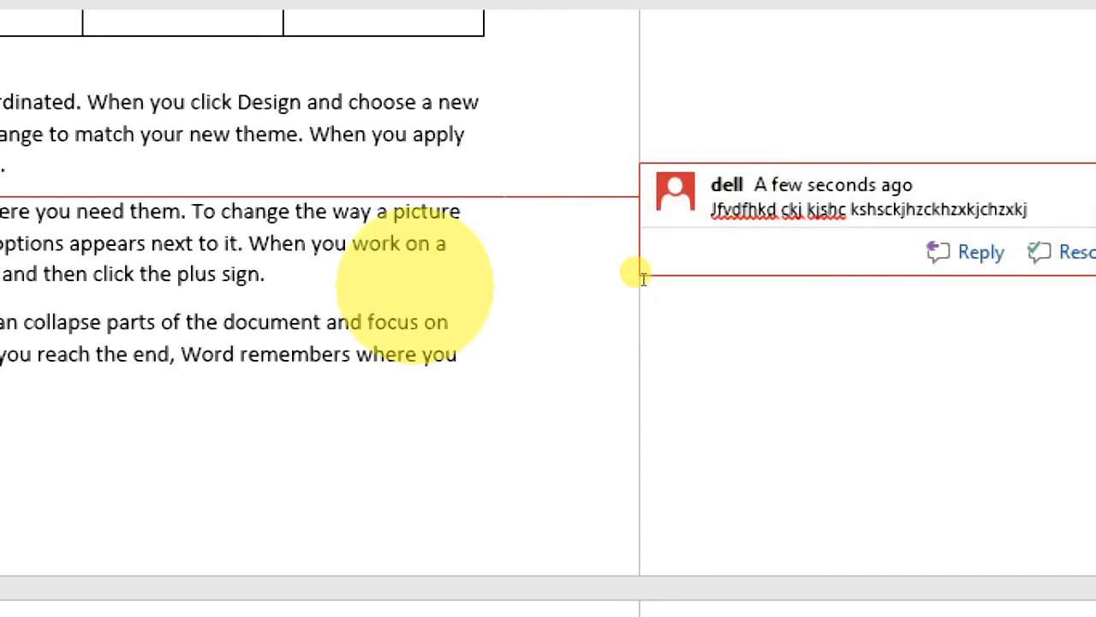
Step: Undo the comment added to the word "Save"
key(ctrl+z)
key(ctrl+z)
key(ctrl+z)
key(ctrl+z)
key(ctrl+z)
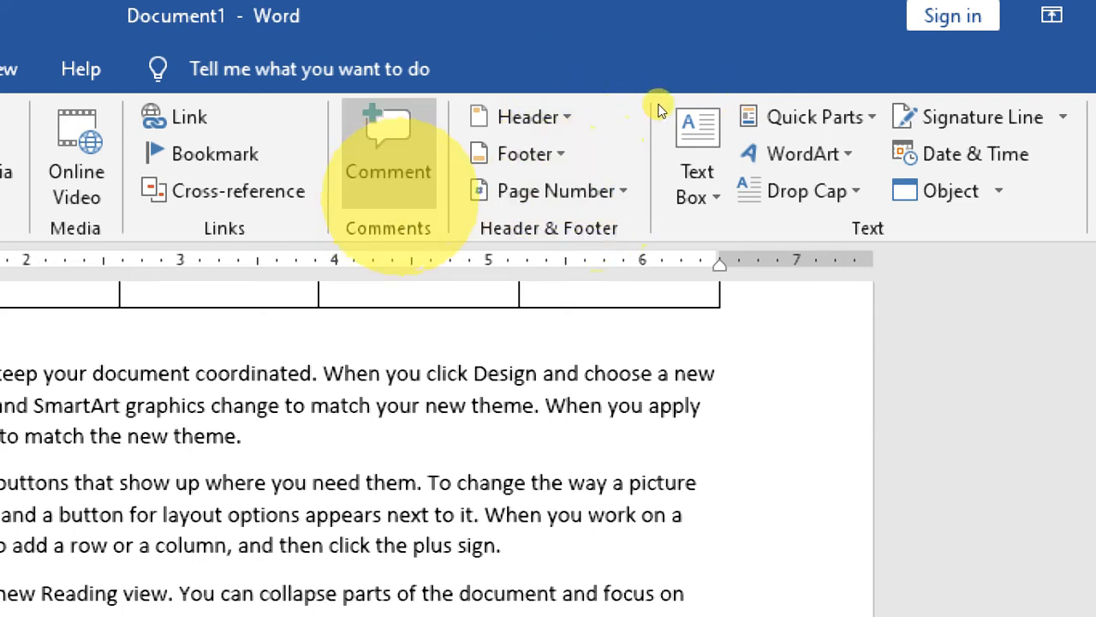
Step: Insert page numbers at the bottom of the pages in the Plain Number 2 style, close the footer and check the pages
click(604, 190)
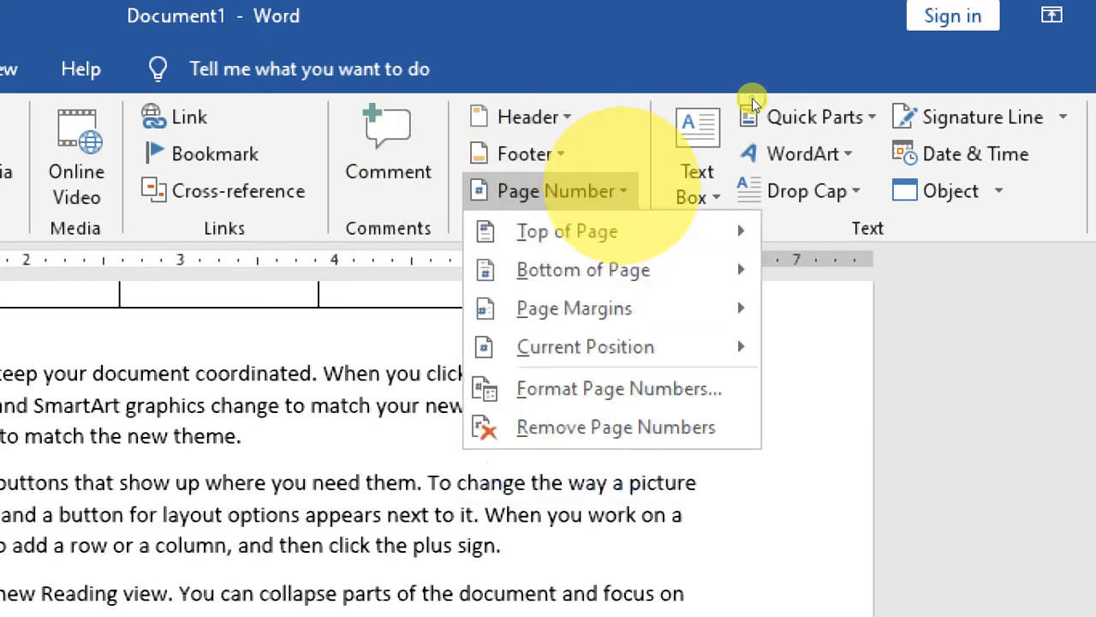
mouse_move(599, 269)
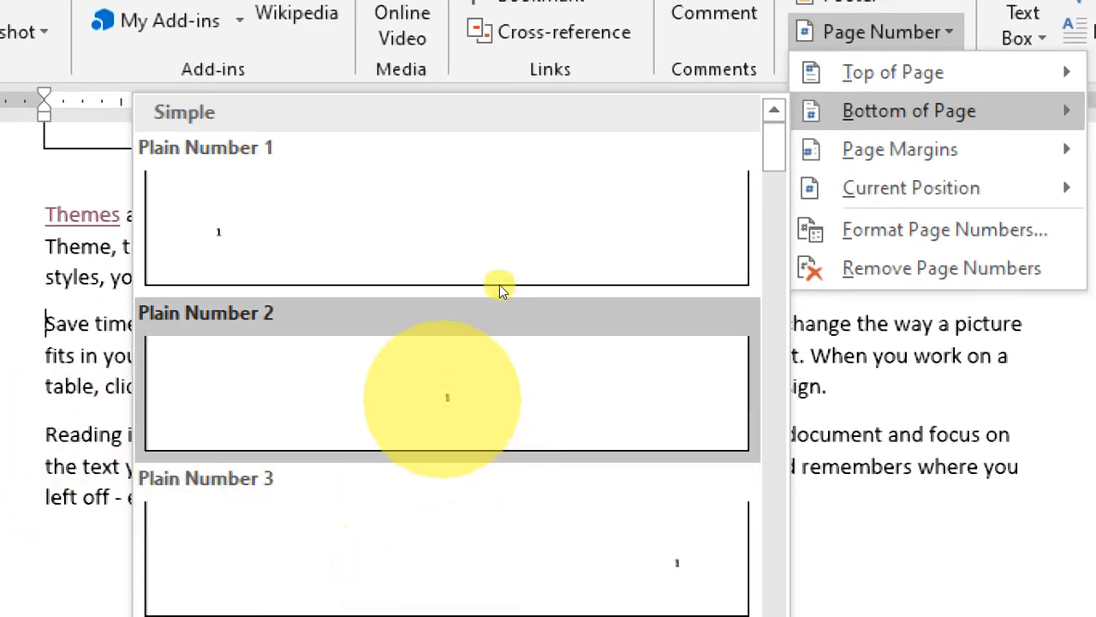
click(444, 398)
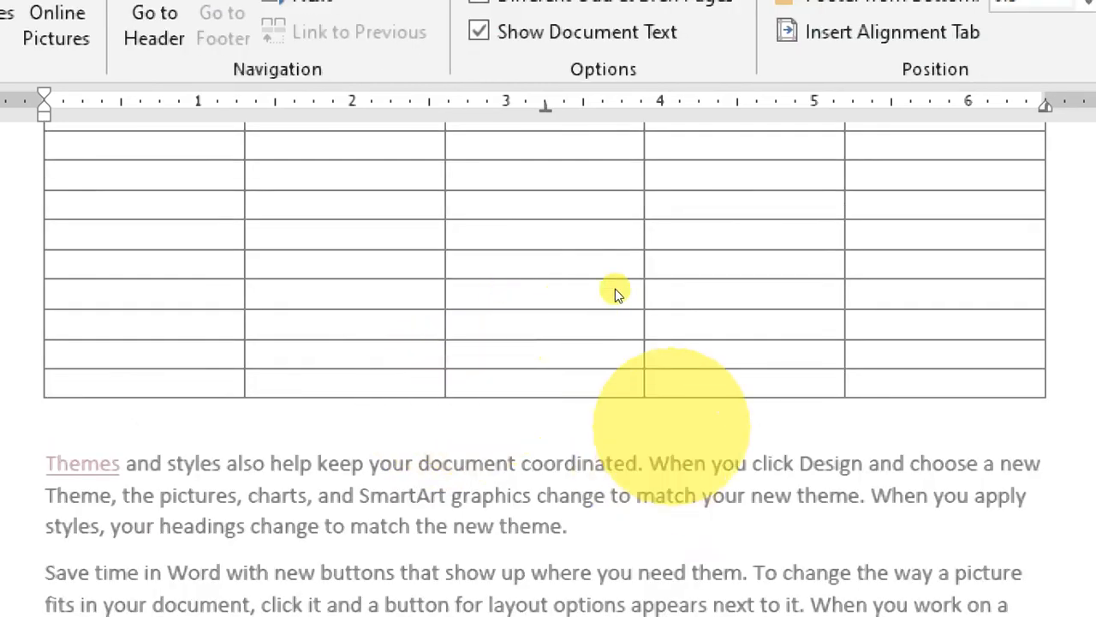
double_click(637, 235)
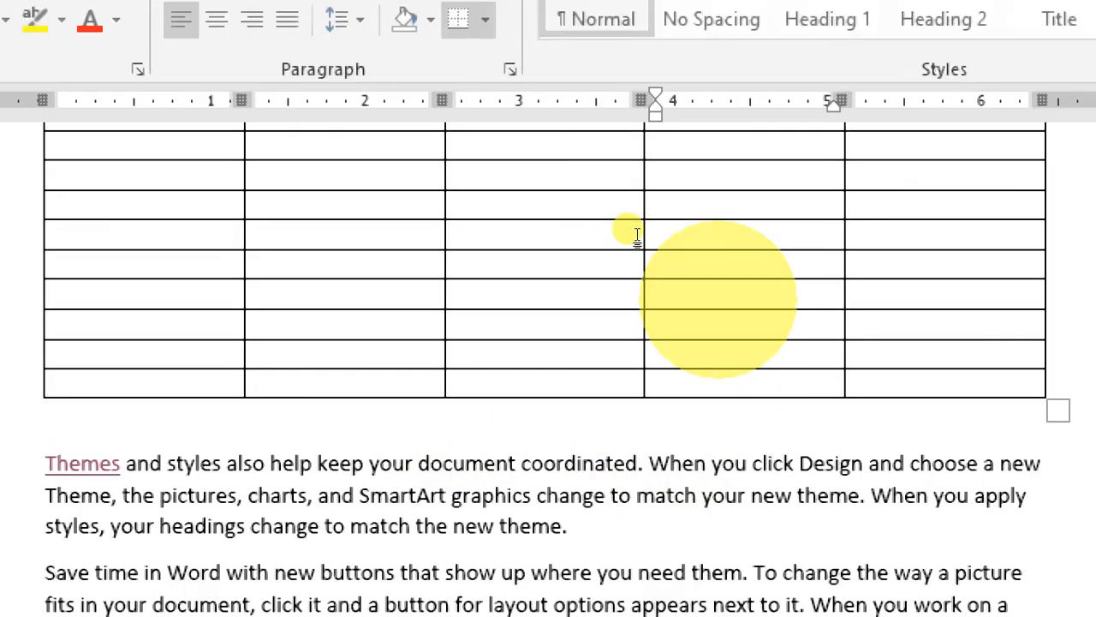
scroll(634, 234, down, 8)
scroll(608, 236, up, 3)
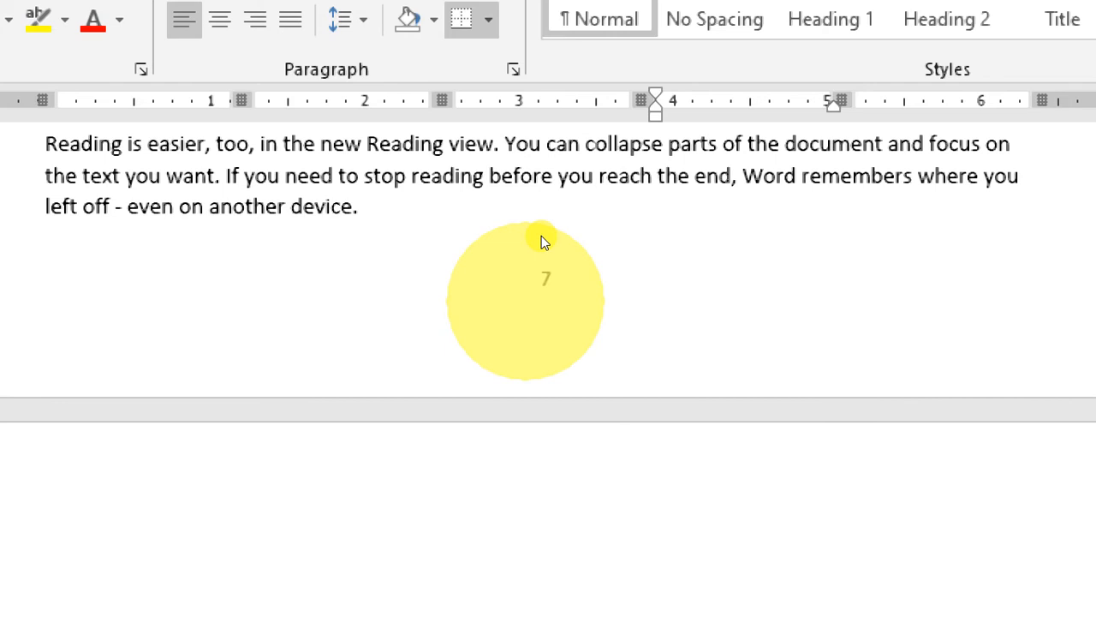
scroll(542, 235, down, 5)
scroll(542, 236, up, 20)
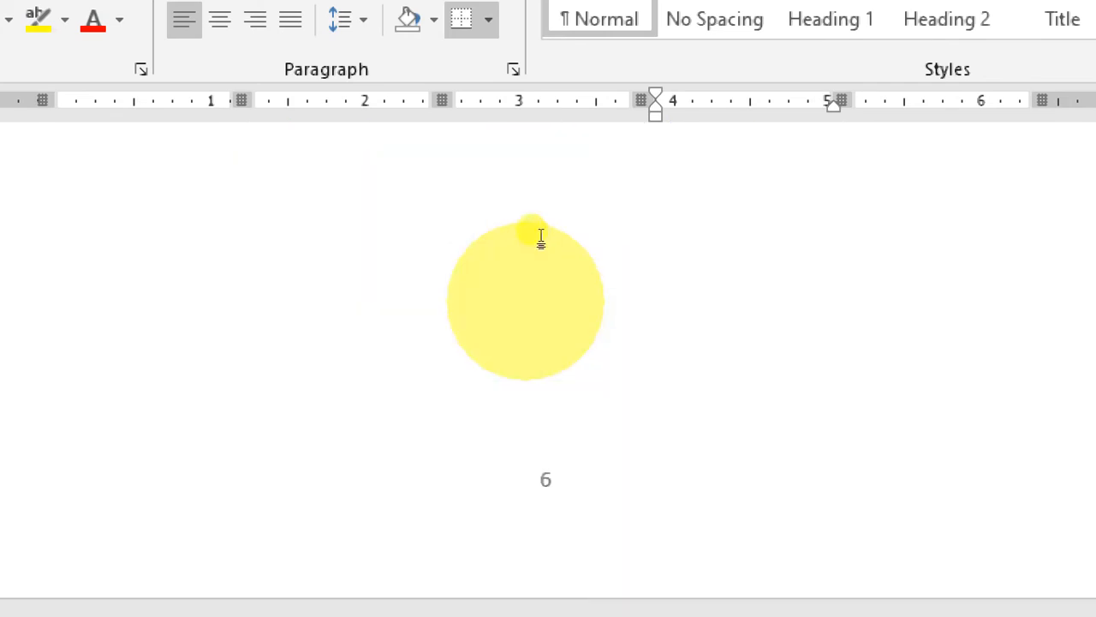
scroll(541, 237, up, 1)
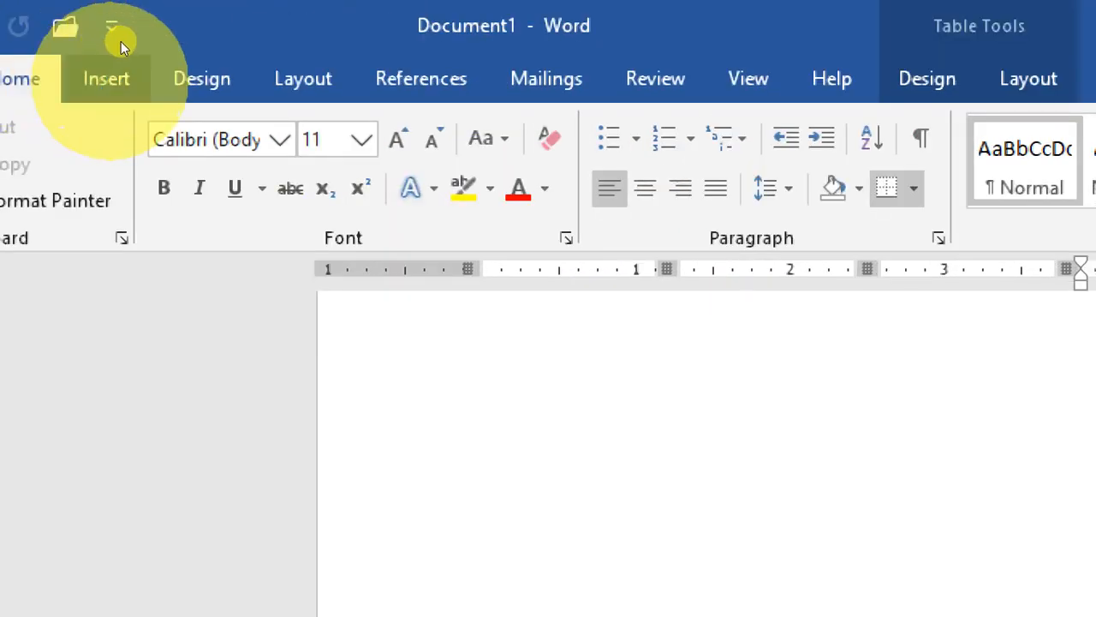
Step: Open the document header for editing and enter the text "ICIT"
click(0, 44)
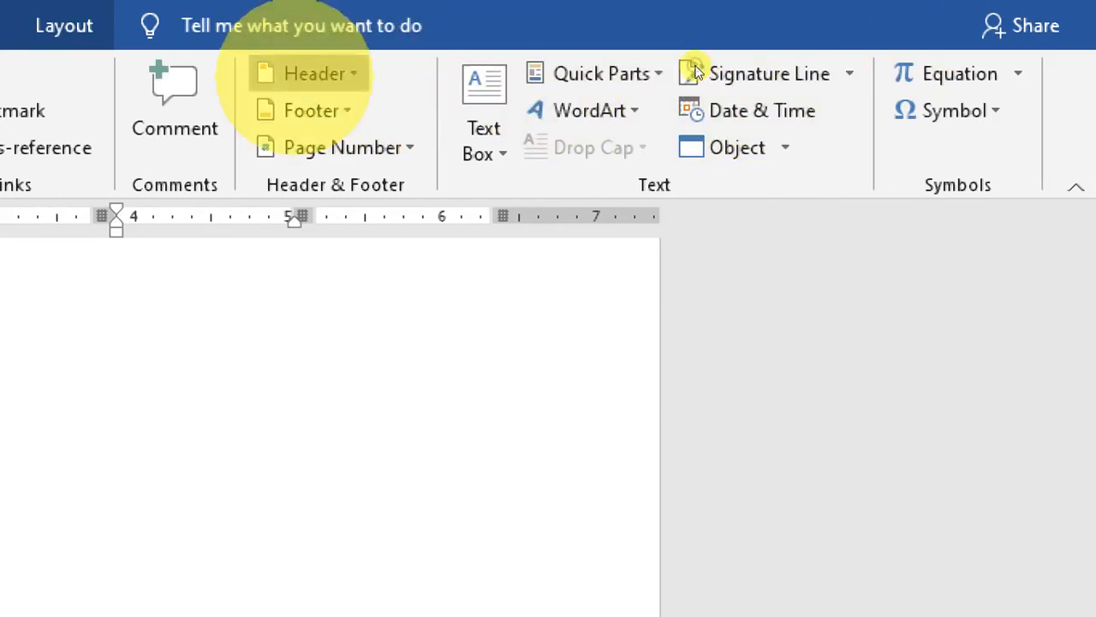
click(296, 75)
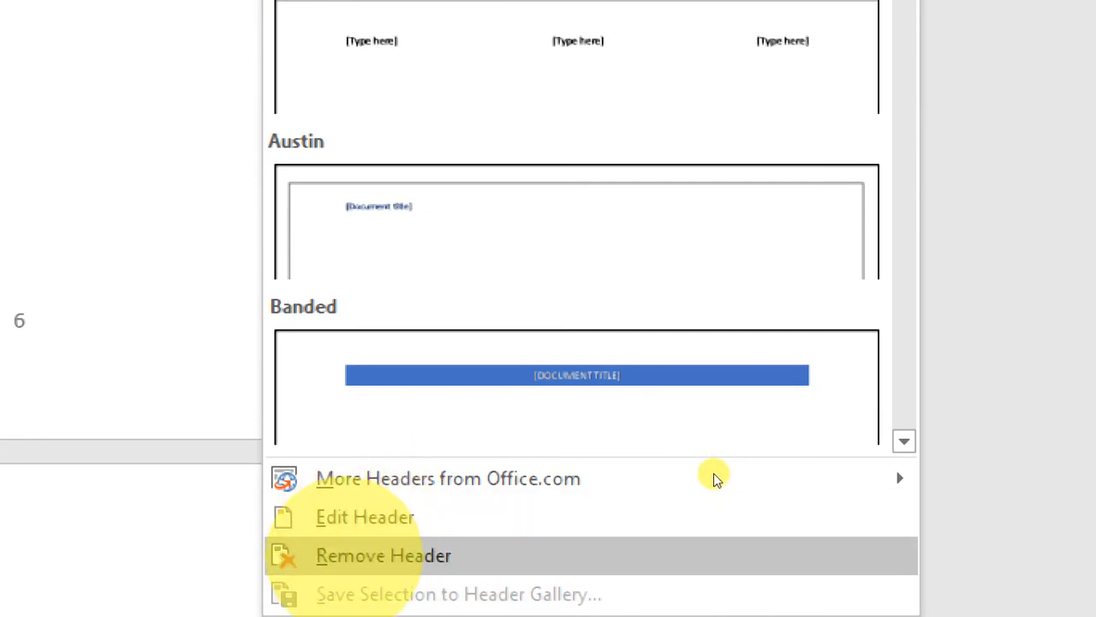
click(403, 524)
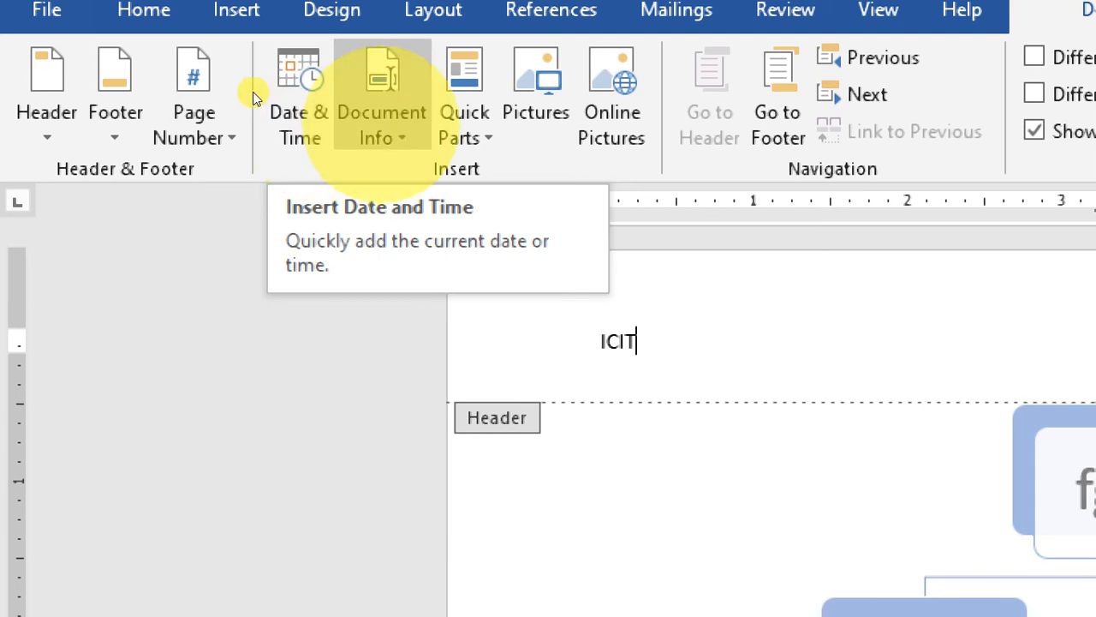
Step: Replace the footer's page number with "Gonda – U.P.", close the footer and check the header and footer across the pages
click(776, 128)
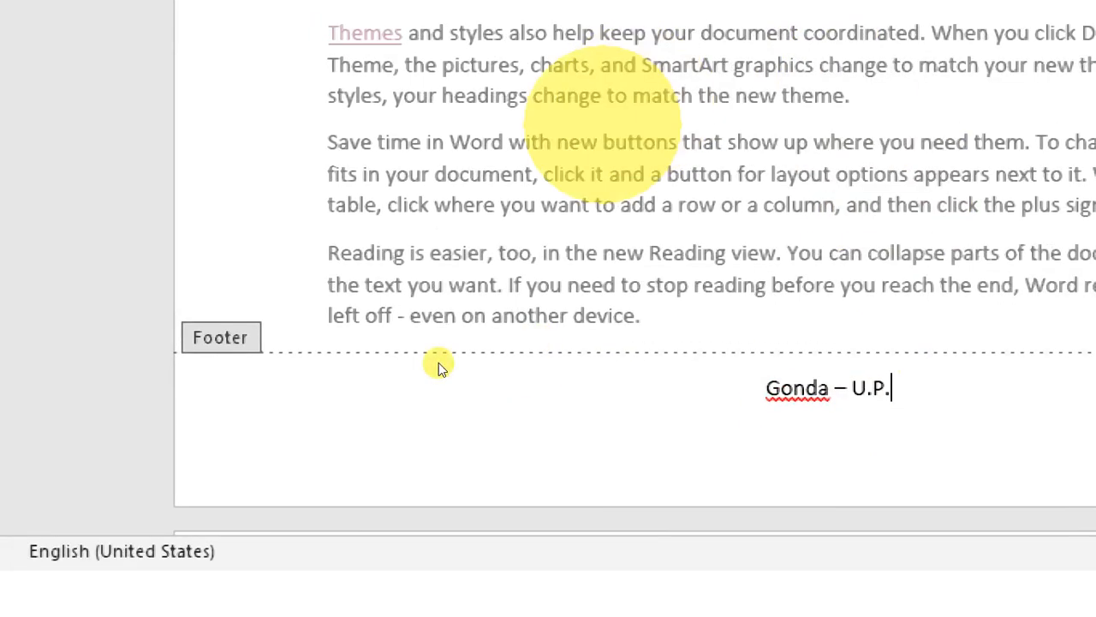
double_click(573, 96)
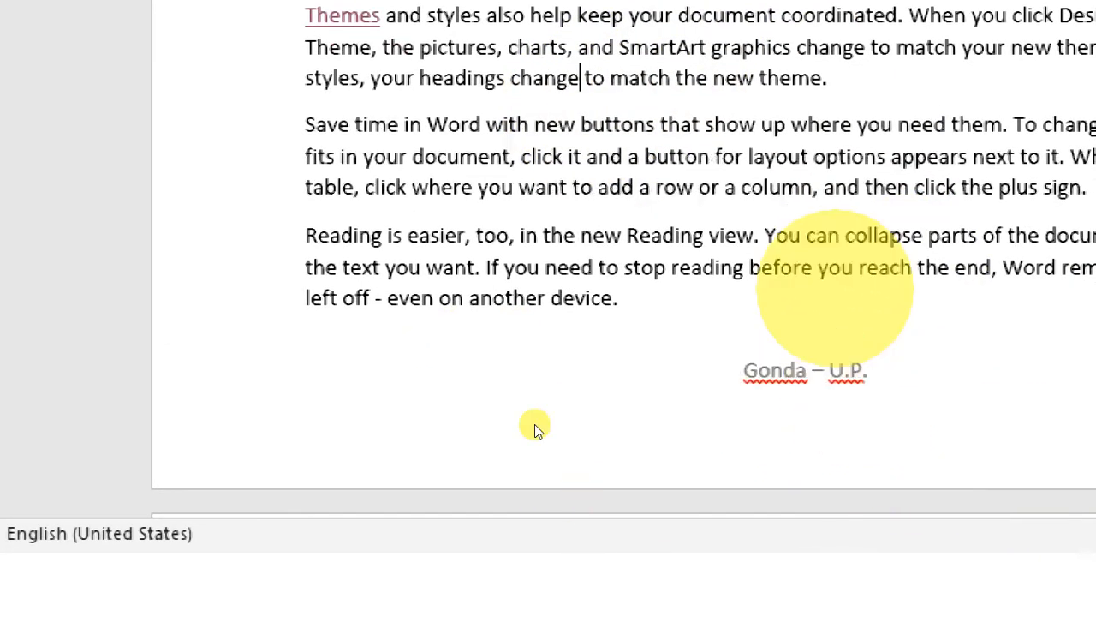
scroll(533, 424, up, 14)
scroll(534, 424, up, 15)
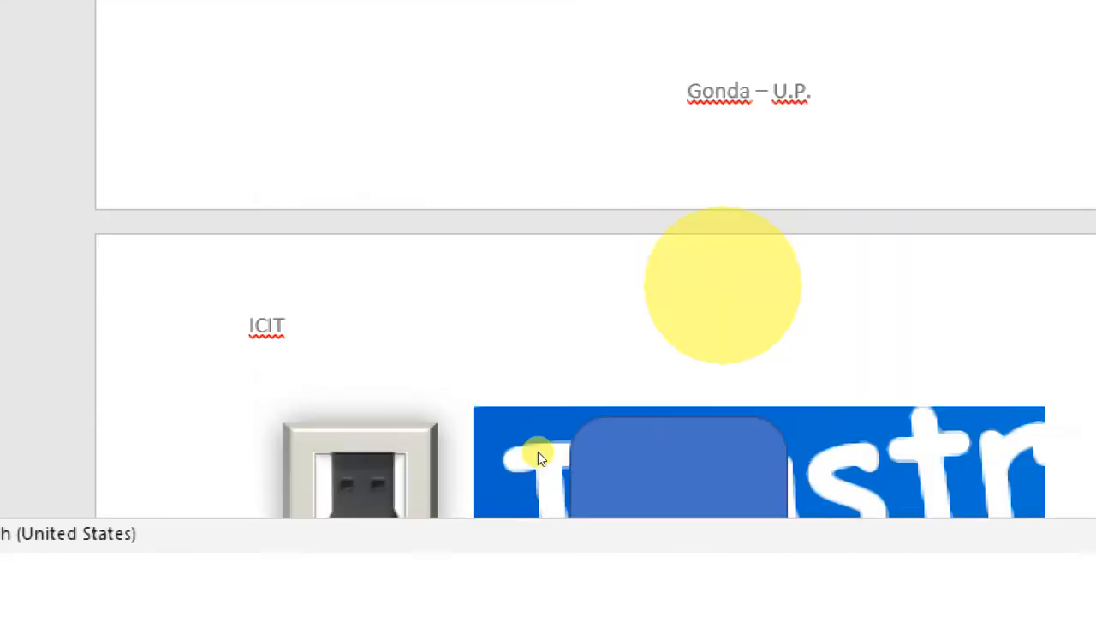
scroll(538, 452, up, 1)
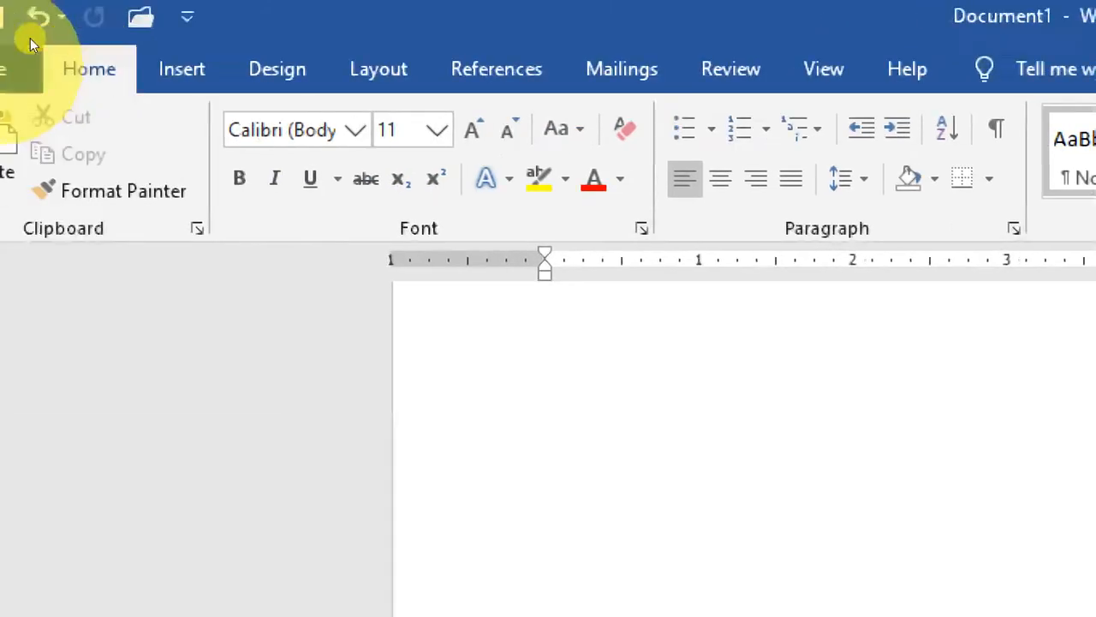
Step: Draw a text box about 1.29" high and 1.62" wide over the paragraphs below the table and fill it with sample text
click(185, 66)
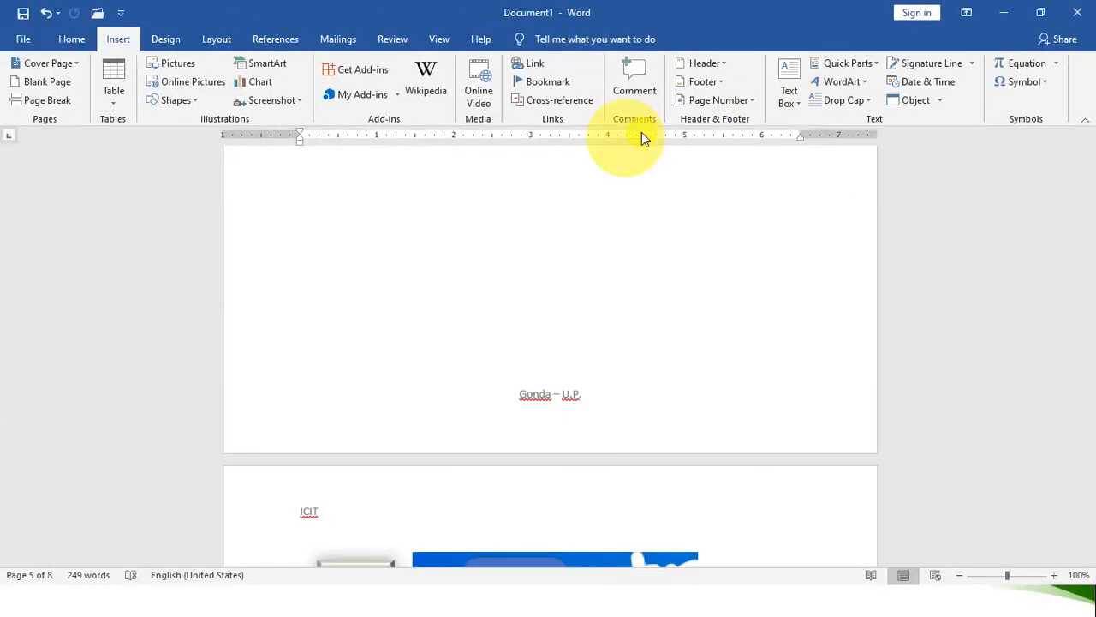
scroll(572, 368, down, 10)
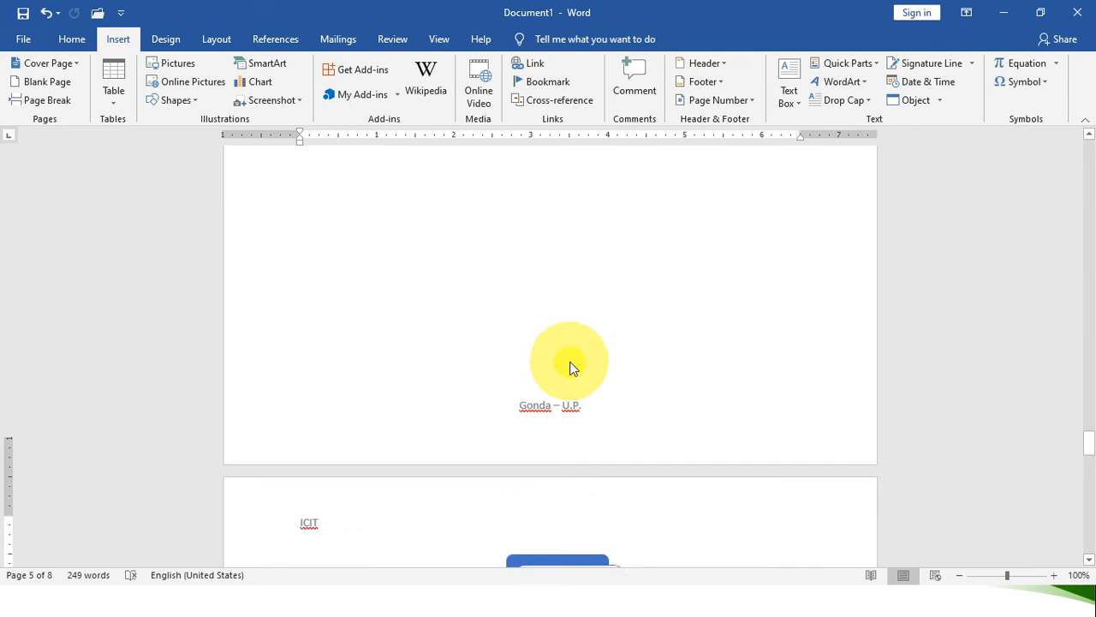
scroll(572, 364, down, 4)
scroll(572, 366, up, 9)
scroll(570, 360, down, 7)
scroll(571, 360, up, 5)
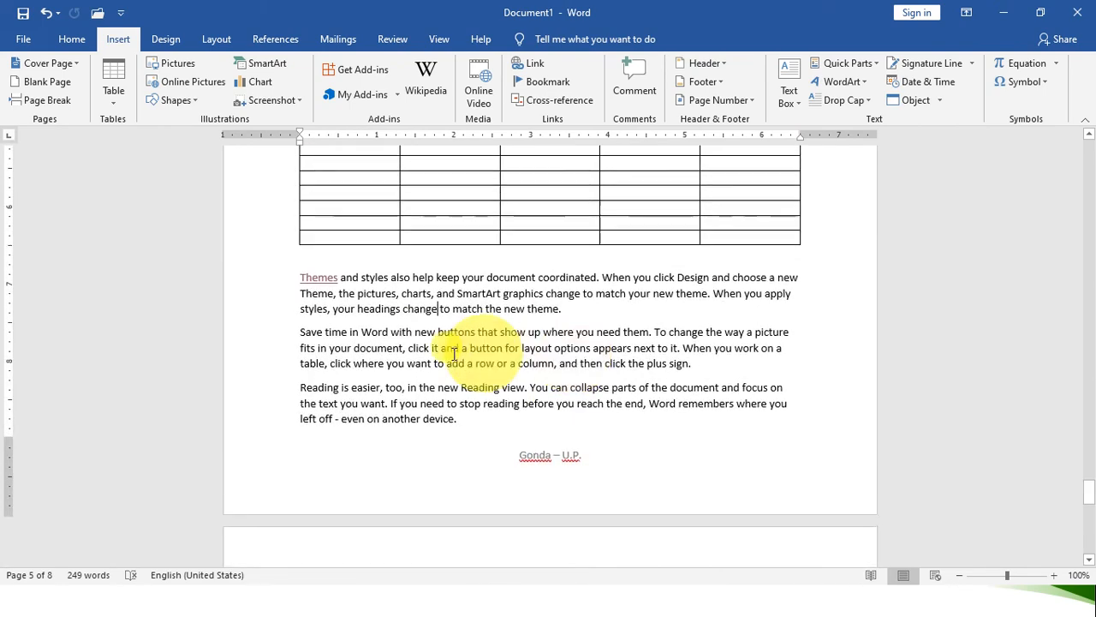
click(795, 100)
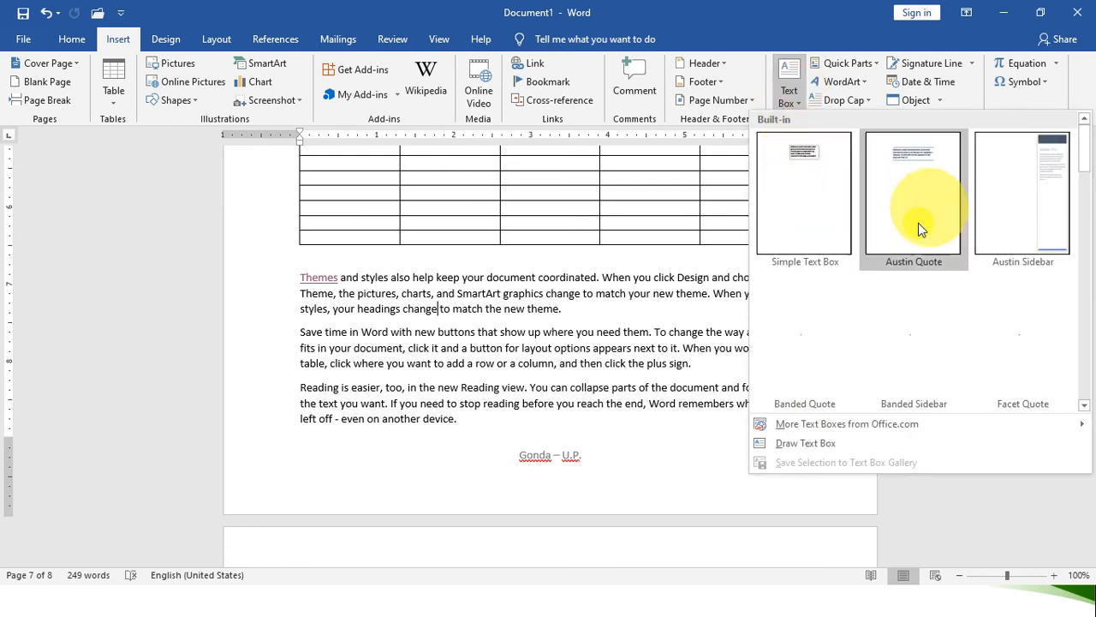
click(796, 445)
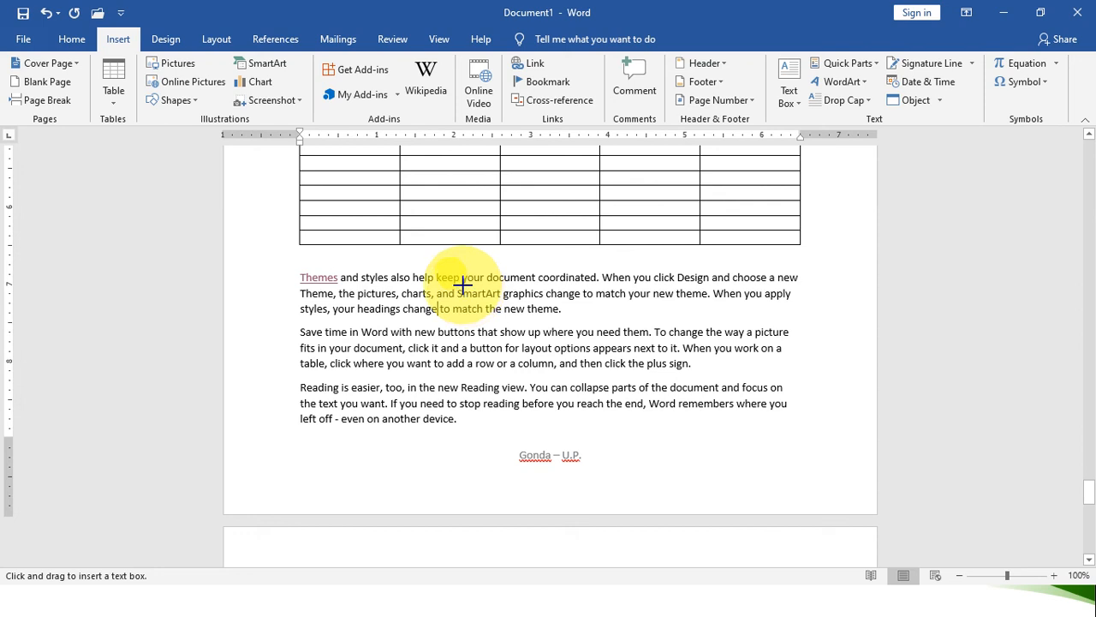
drag(463, 283, 520, 352)
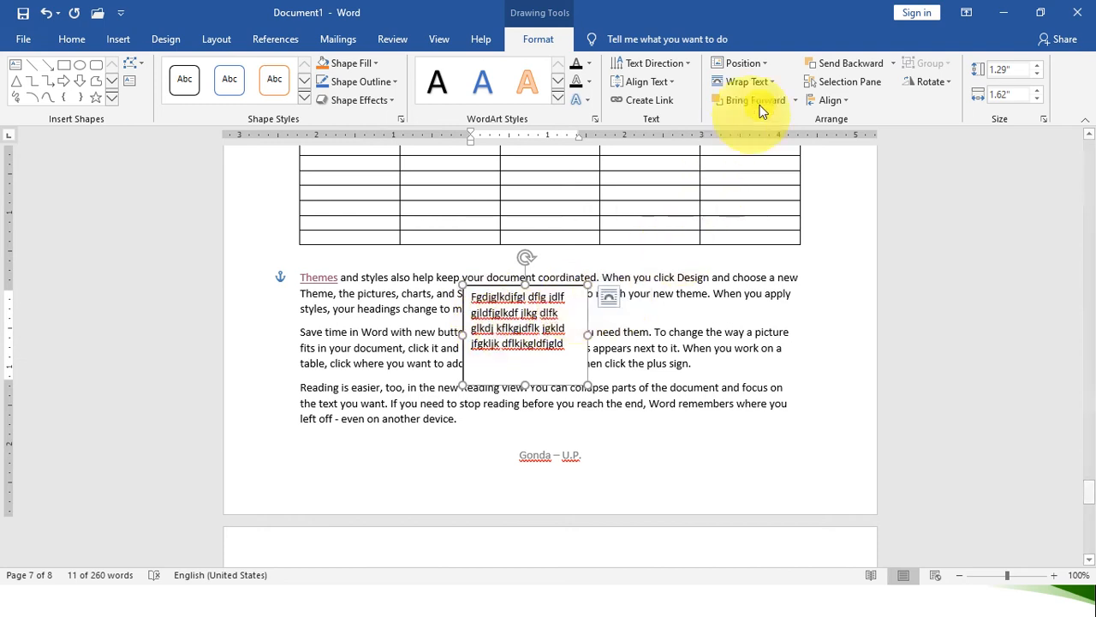
Step: Set the text box's text wrapping to Through and centre the sample text inside it
click(775, 86)
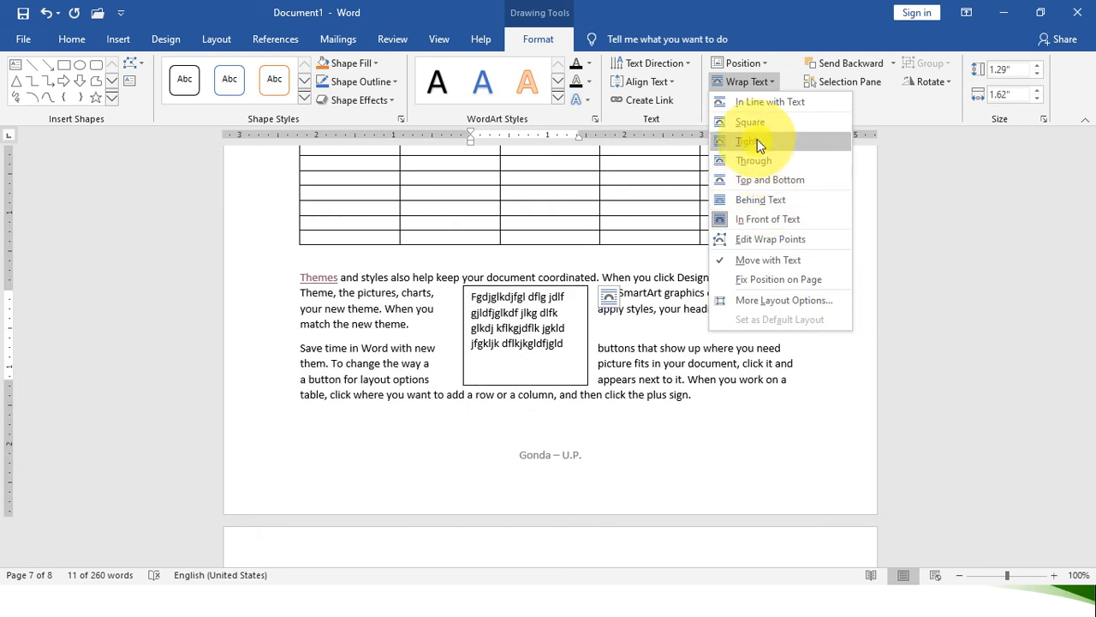
click(757, 160)
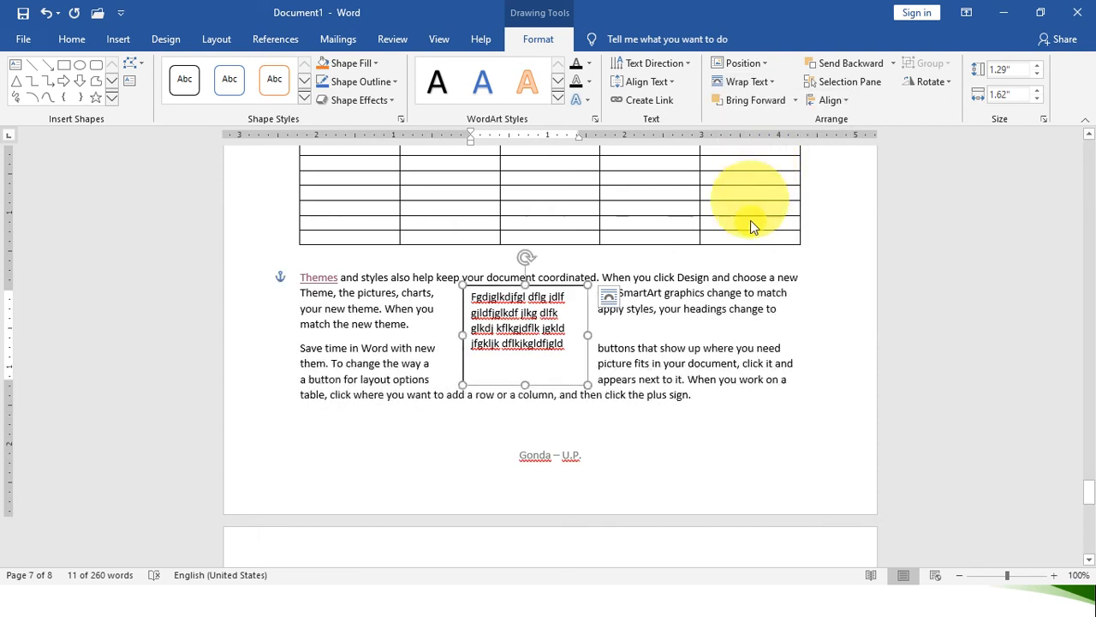
click(683, 309)
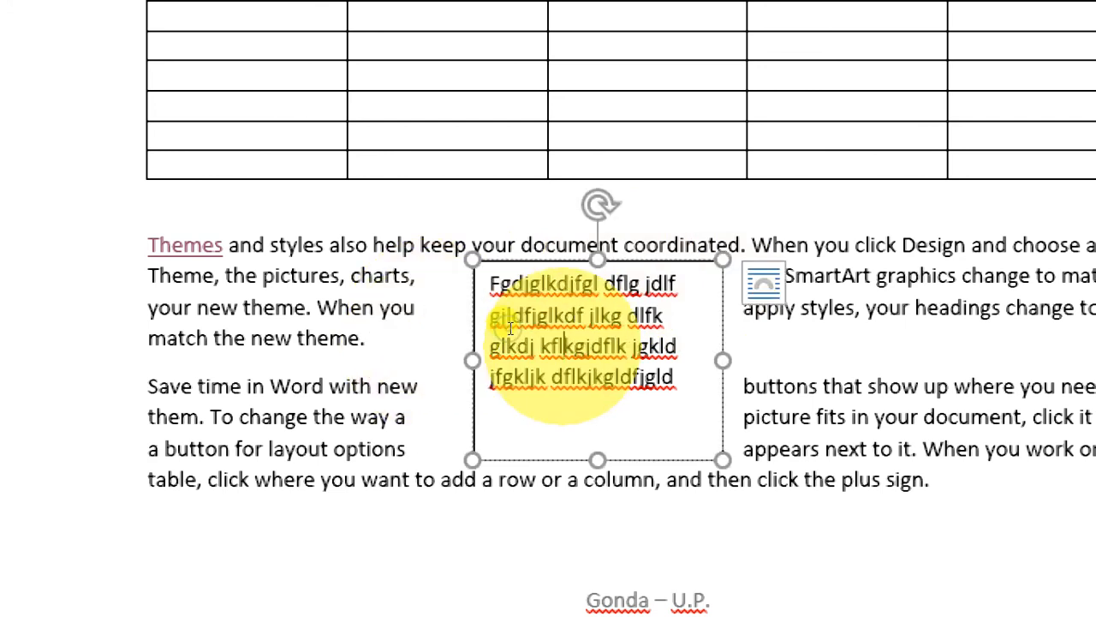
click(558, 346)
key(ctrl+e)
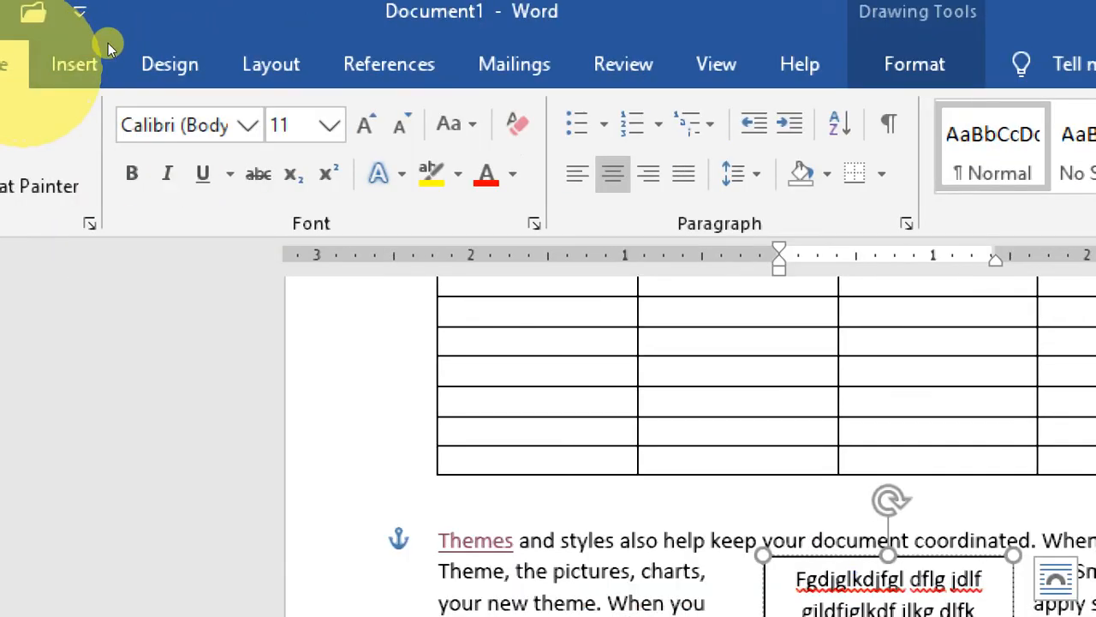
Step: Insert WordArt in the white style with an orange outline and replace its placeholder text with "ICIT OnLine Classes"
click(106, 53)
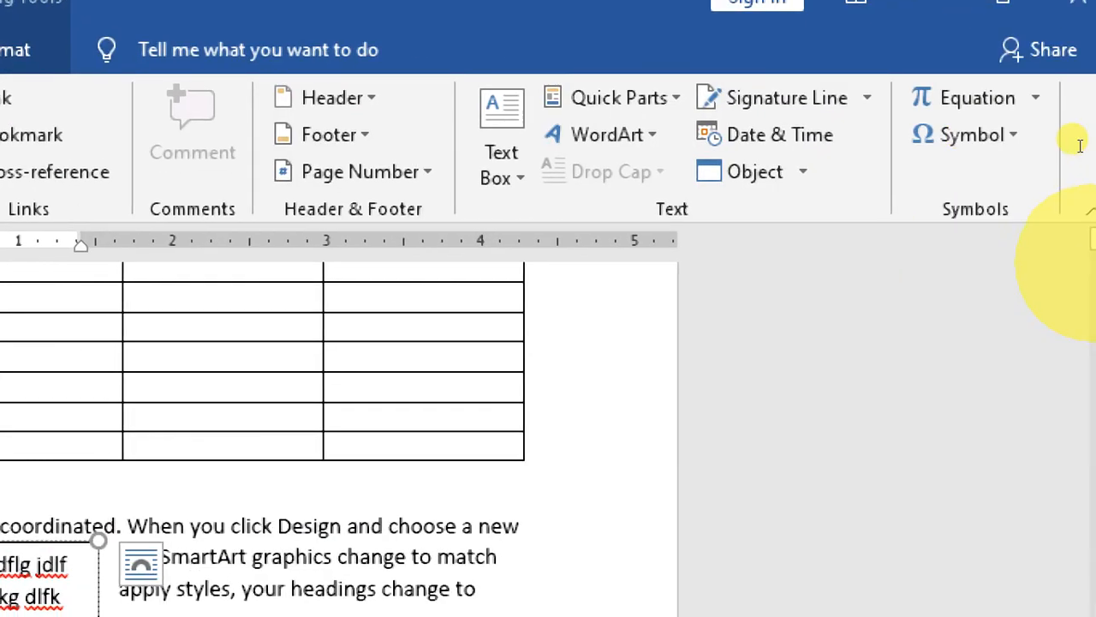
click(609, 135)
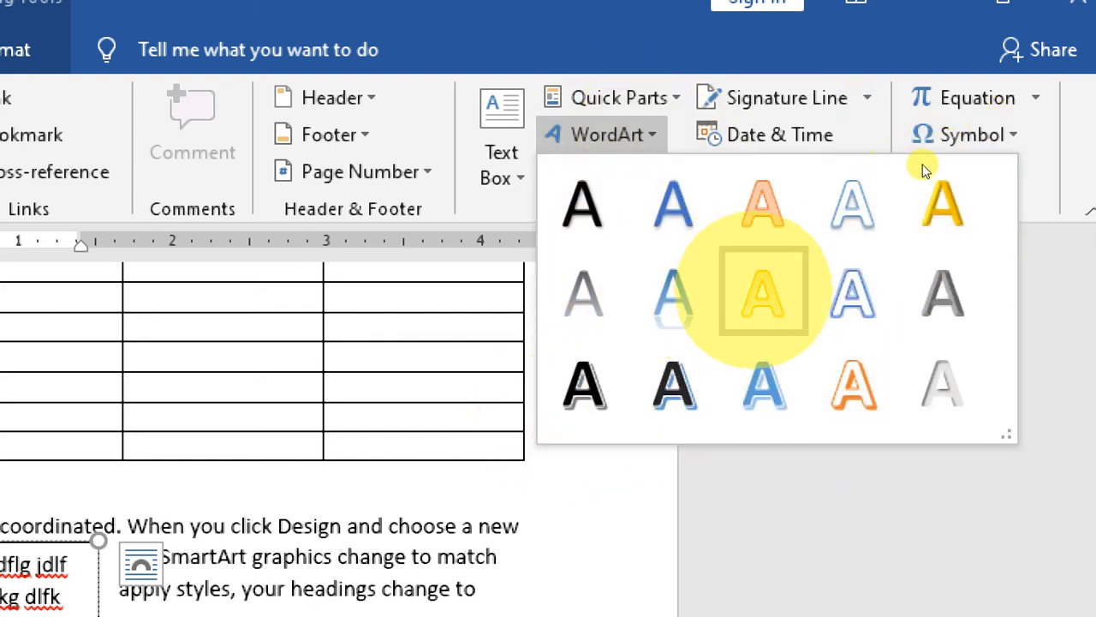
click(840, 392)
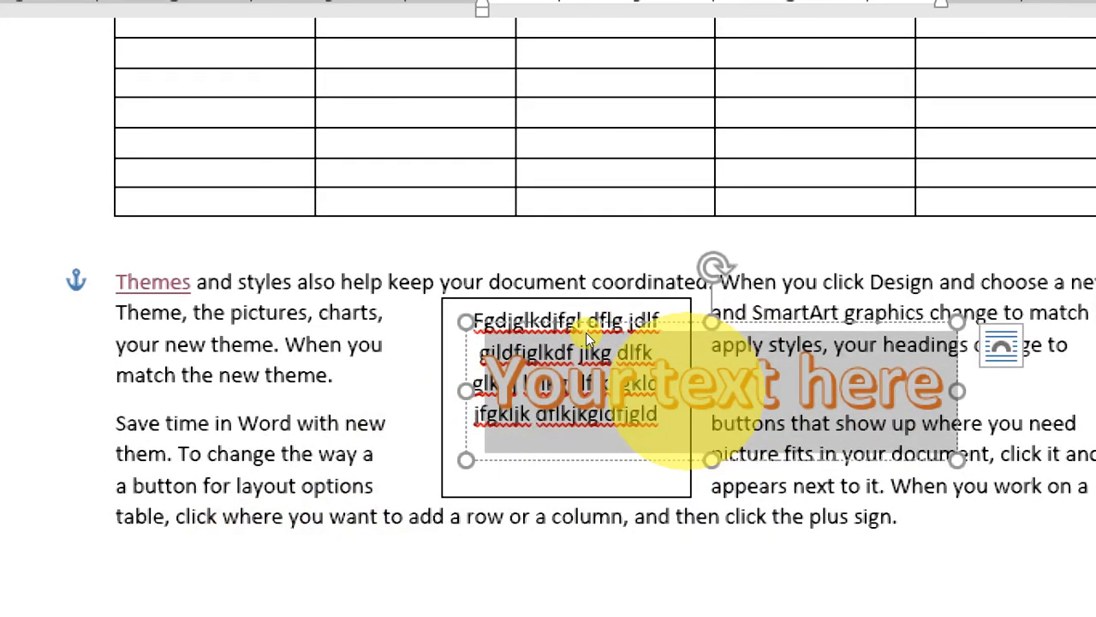
click(688, 387)
key(ctrl+a)
key(BackSpace)
text(ICIT)
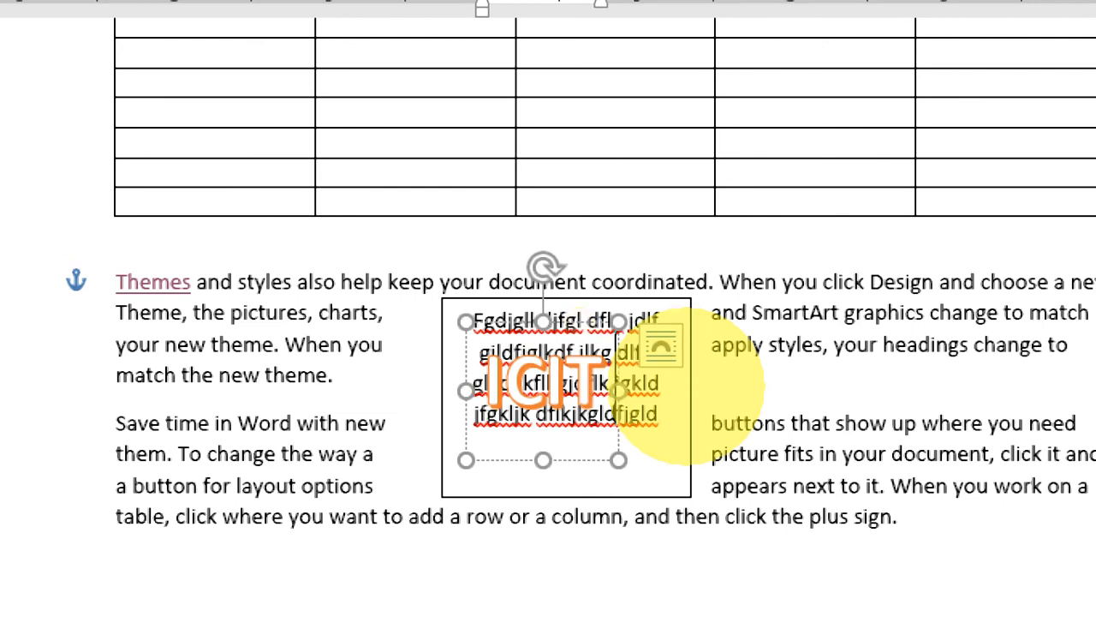
text( OnLine)
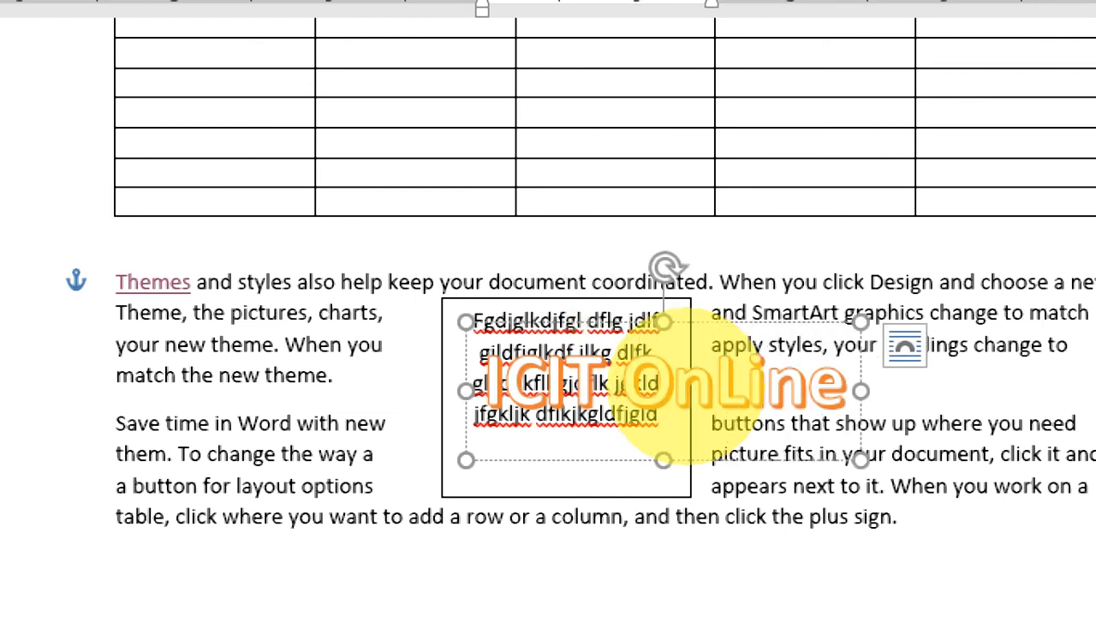
text( Clas)
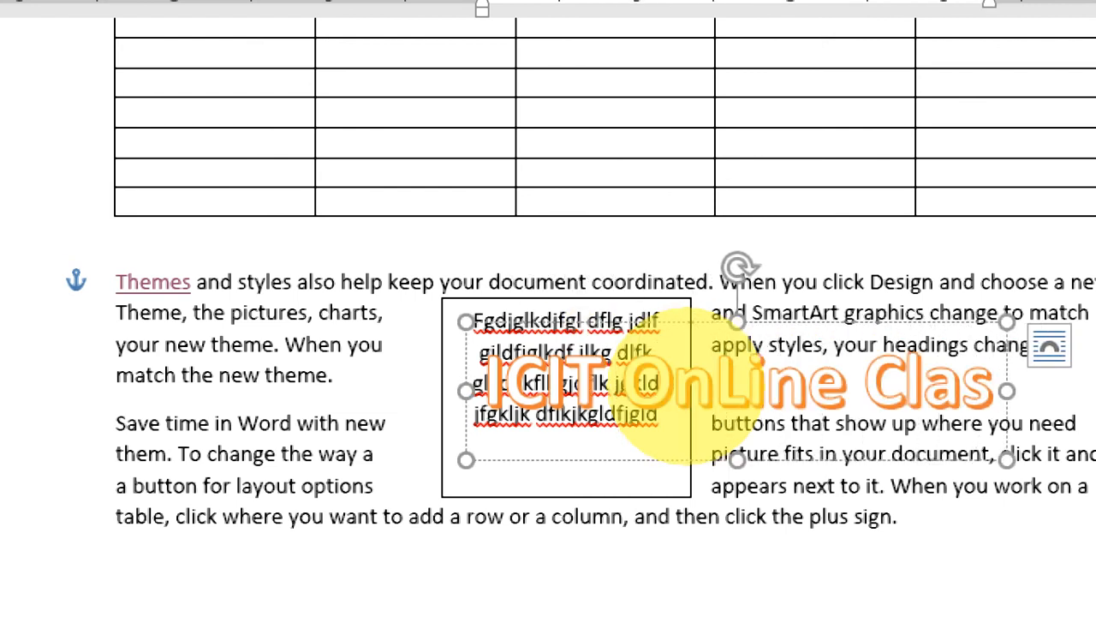
text(ses)
click(355, 282)
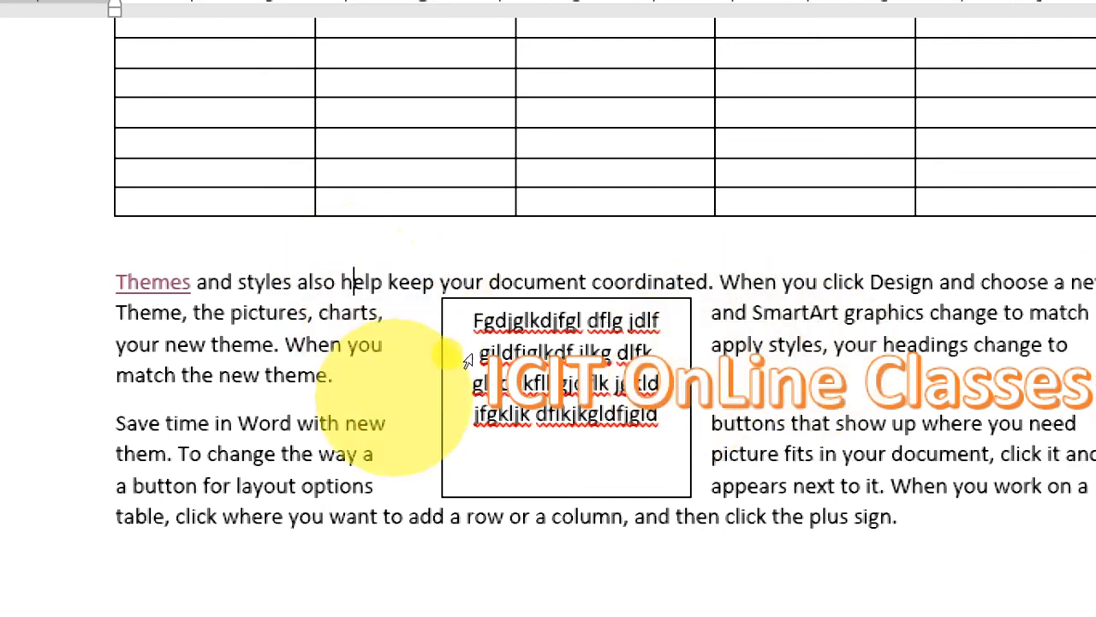
Step: Enlarge the "ICIT OnLine Classes" WordArt frame up to the table's lower edge, across most of the page width
click(518, 323)
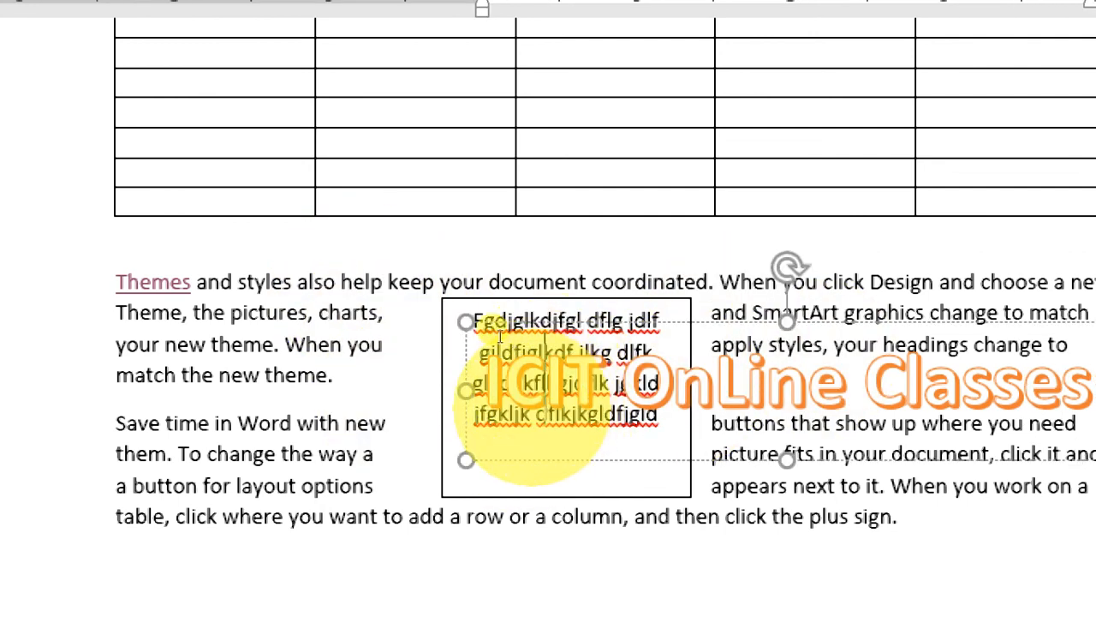
drag(466, 322, 171, 219)
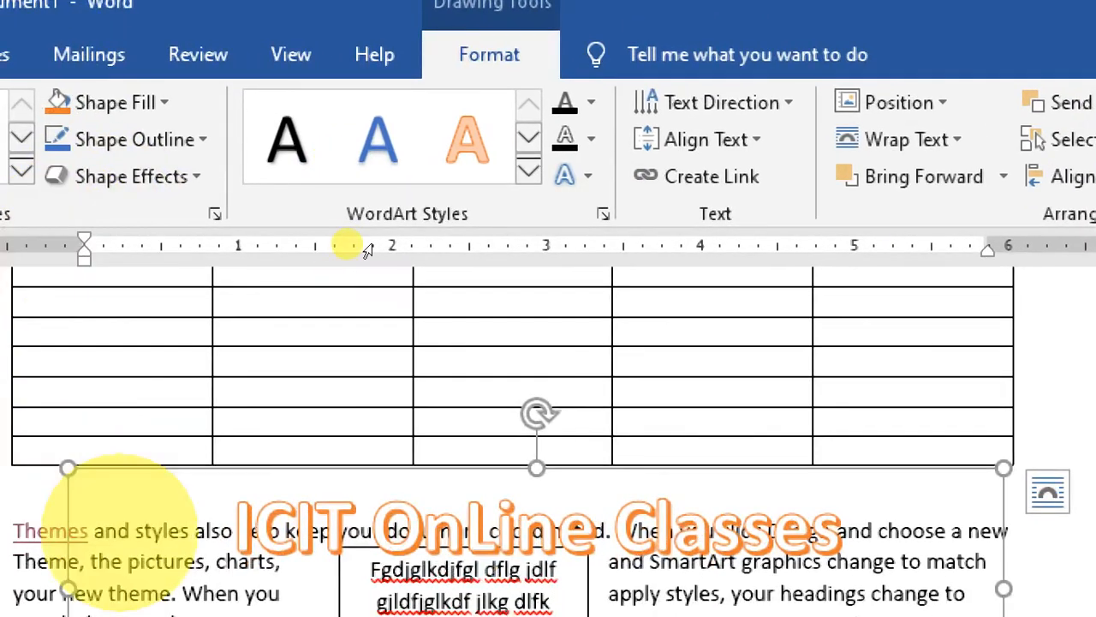
click(364, 281)
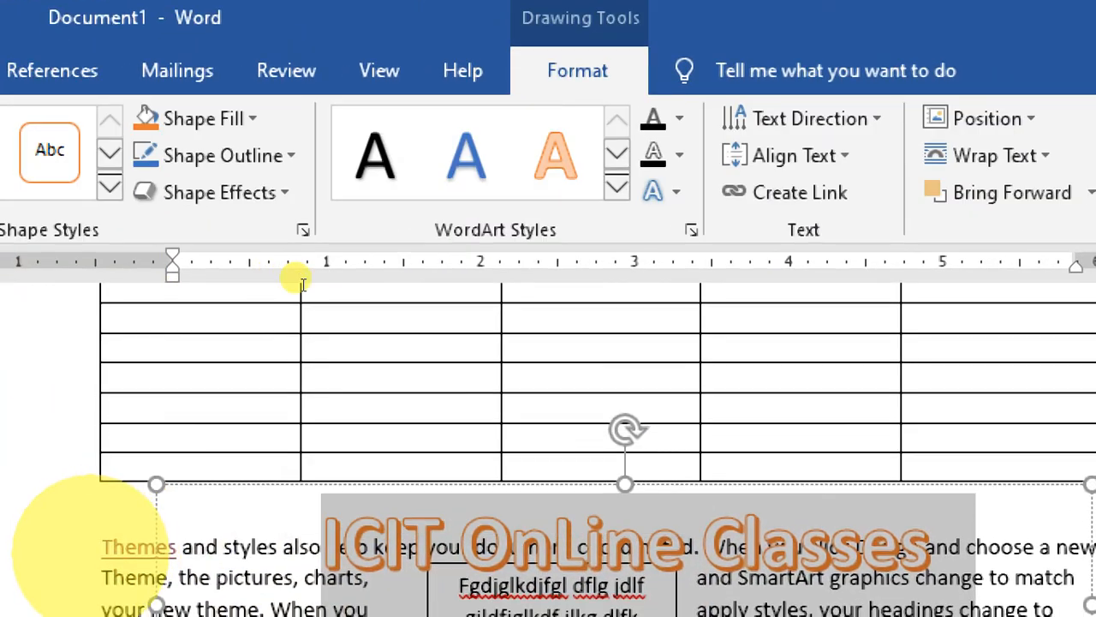
click(98, 578)
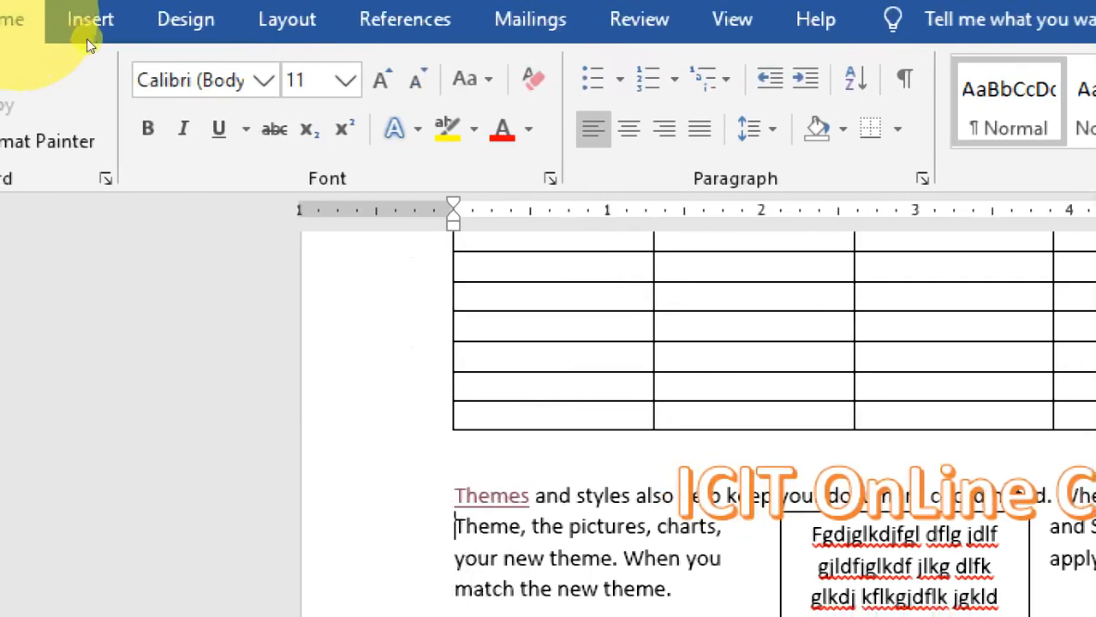
Step: Save ", click where you want to add a row or a column, and then click the plus sign." as an AutoText entry named ABC
click(17, 38)
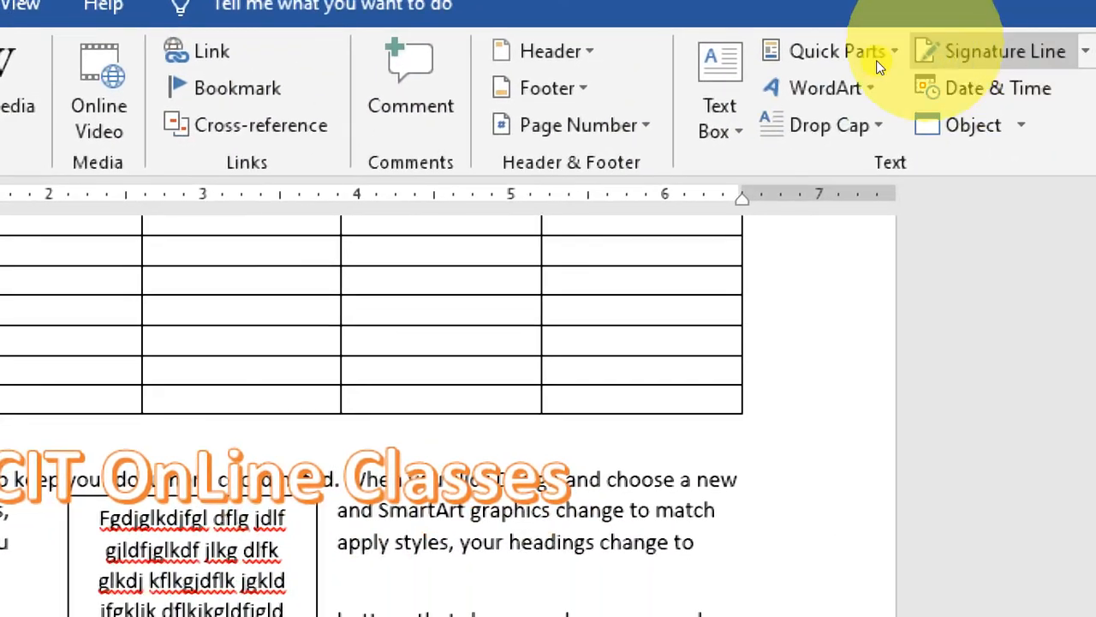
click(878, 65)
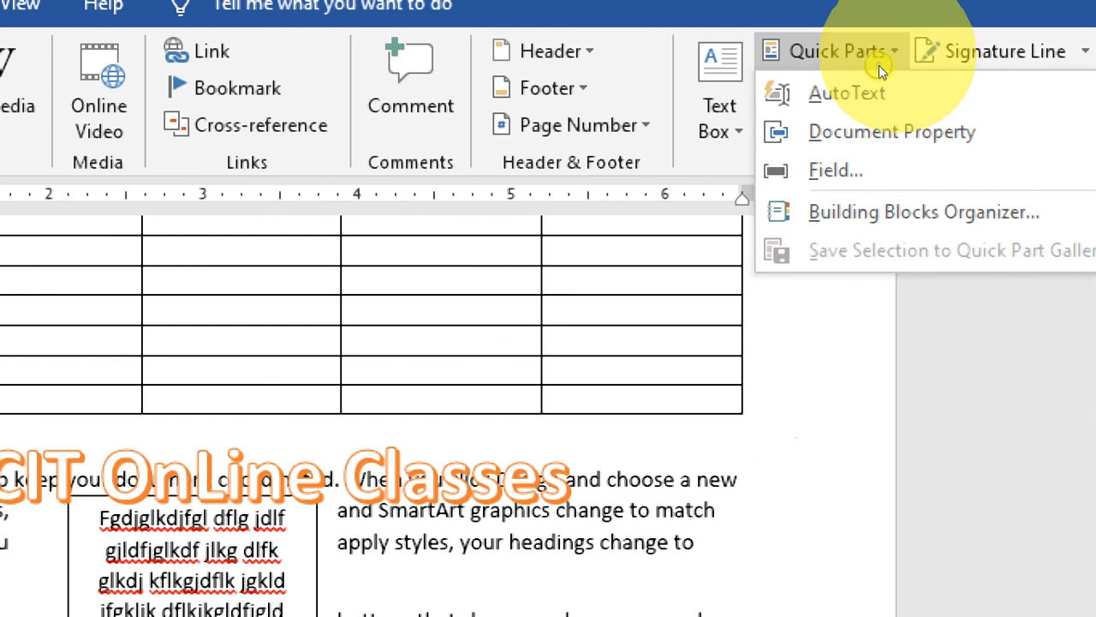
click(846, 91)
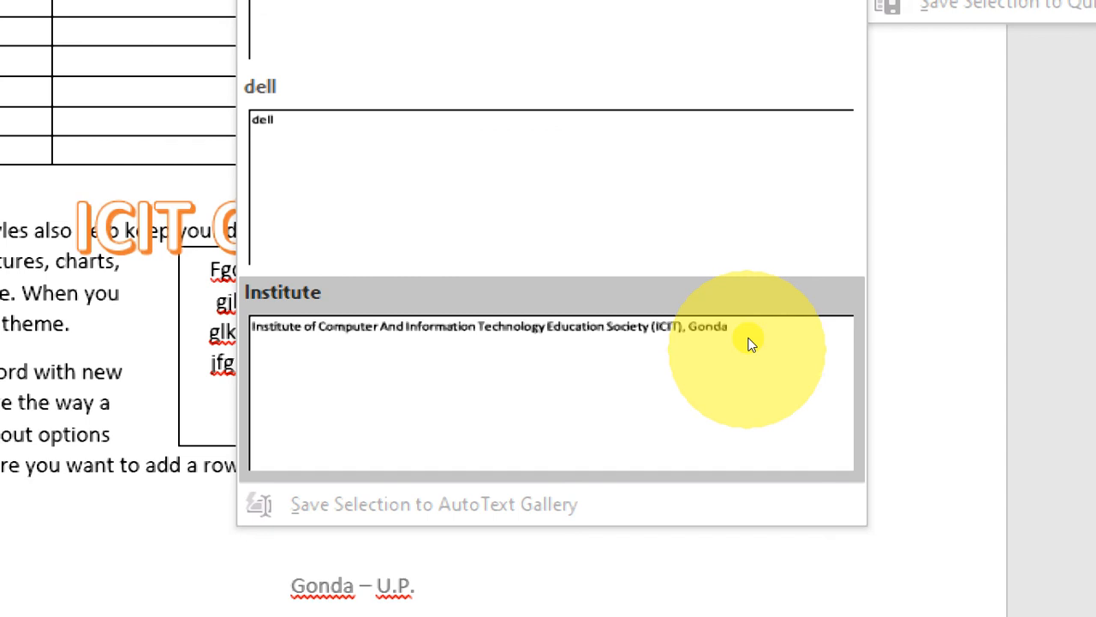
click(403, 394)
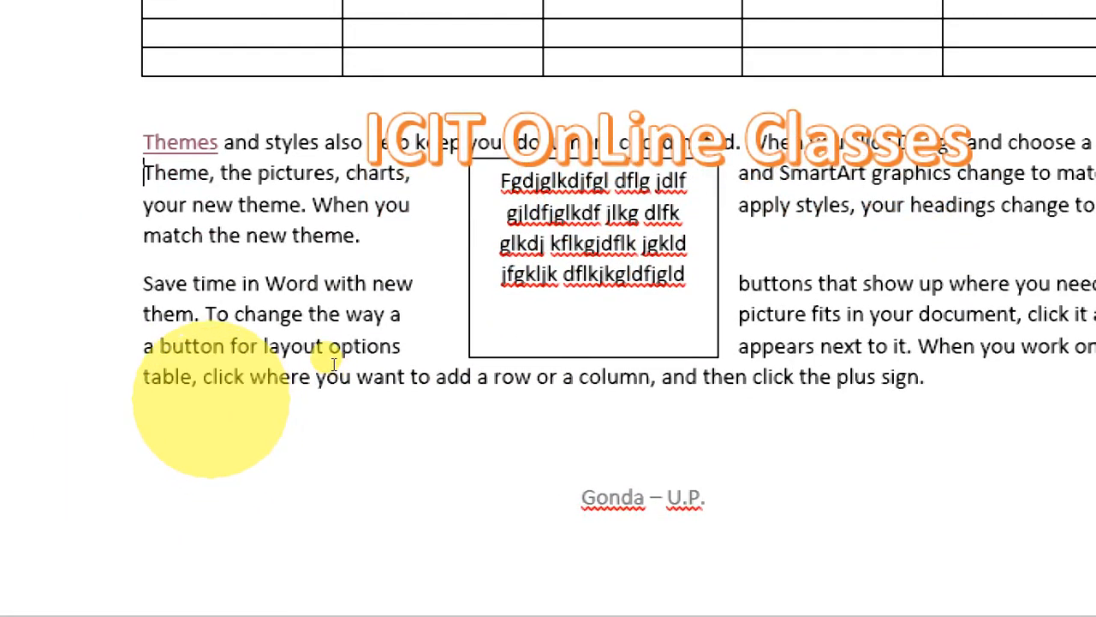
drag(196, 377, 880, 376)
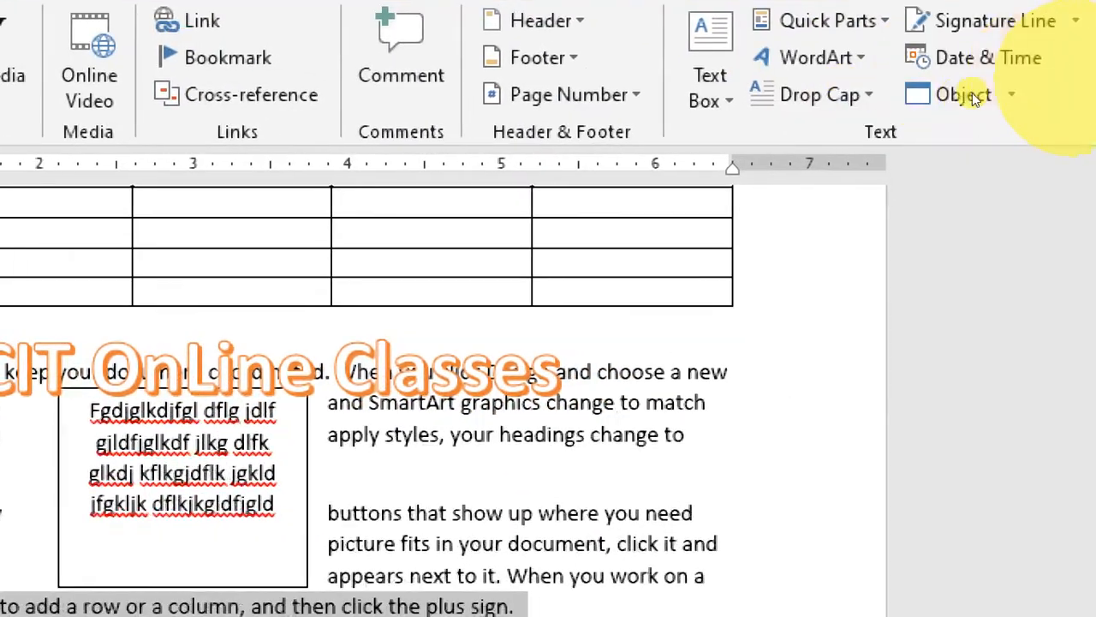
click(861, 30)
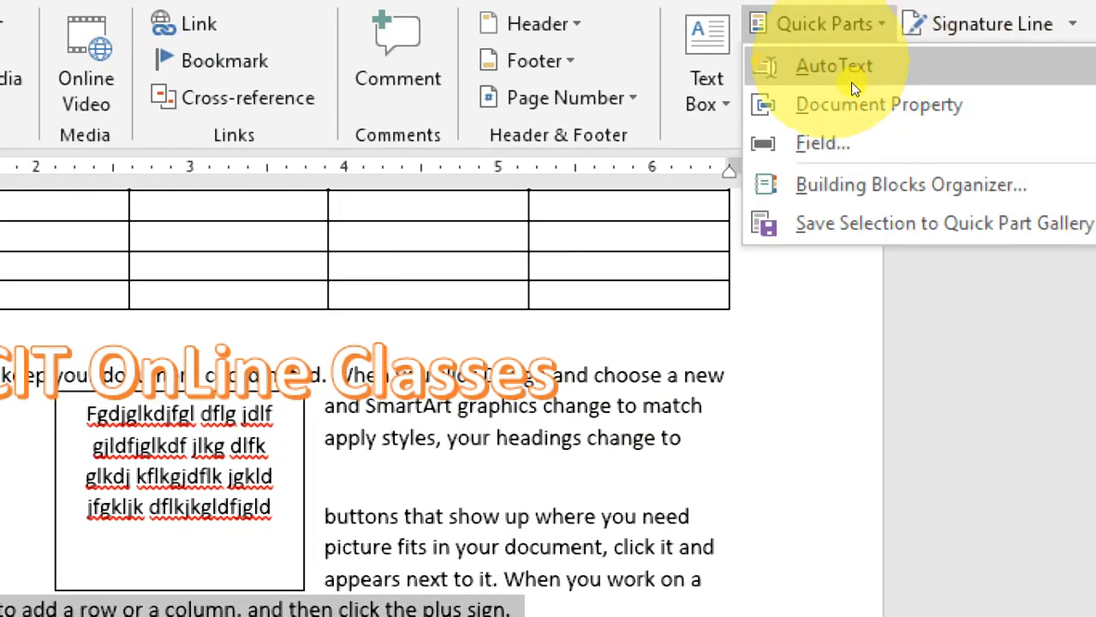
mouse_move(848, 77)
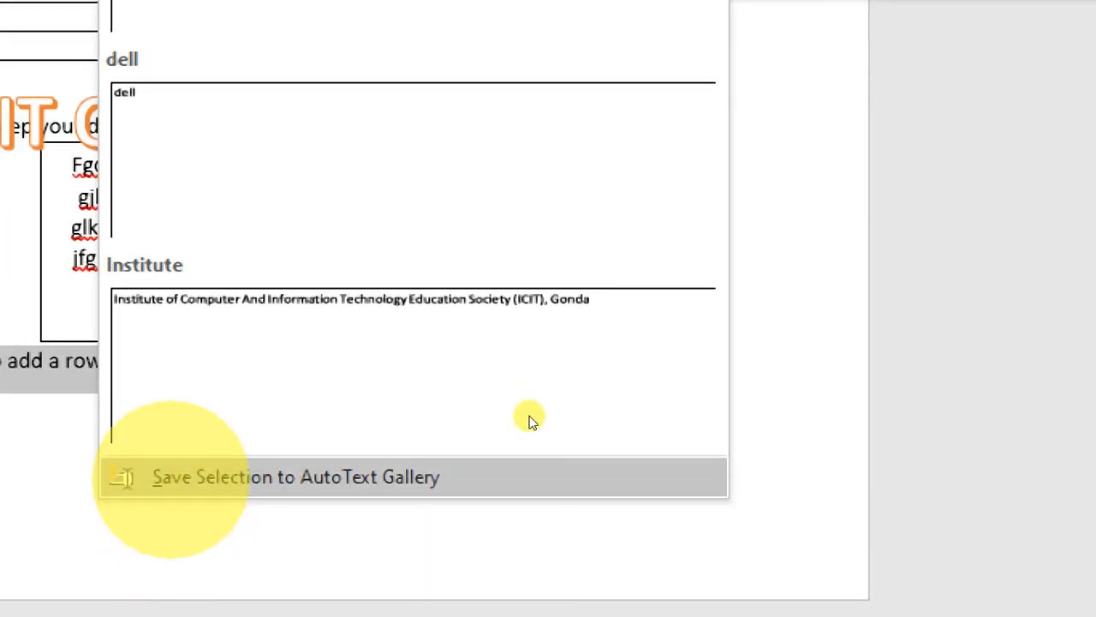
click(530, 477)
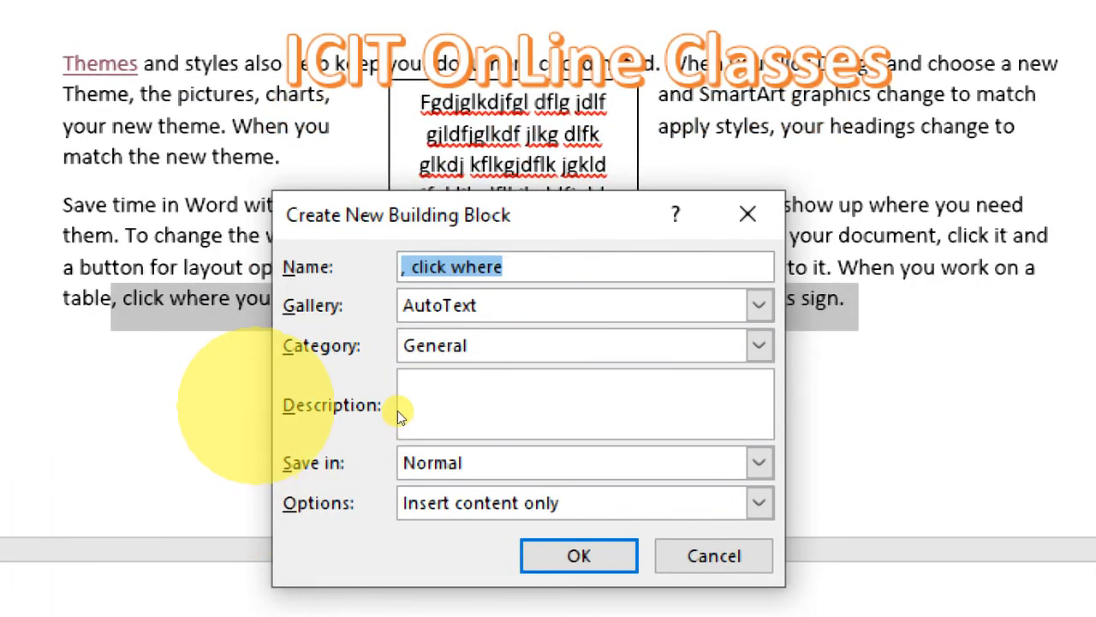
text(ABC)
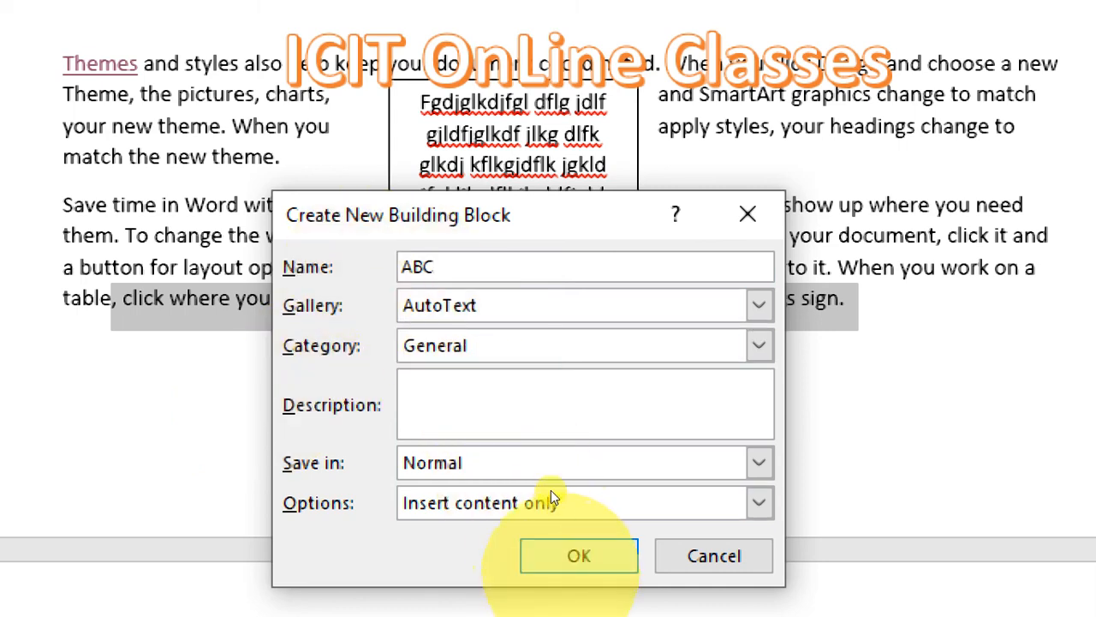
click(566, 555)
Step: Start a new line after the paragraph ending in "plus sign." and insert the ABC AutoText entry there
click(659, 293)
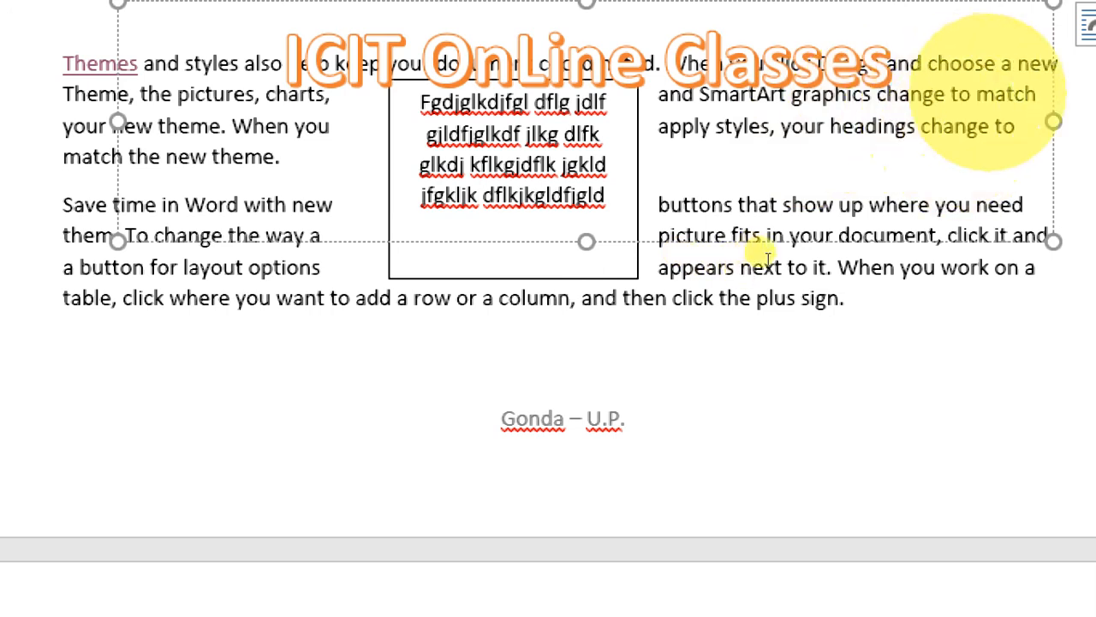
click(555, 396)
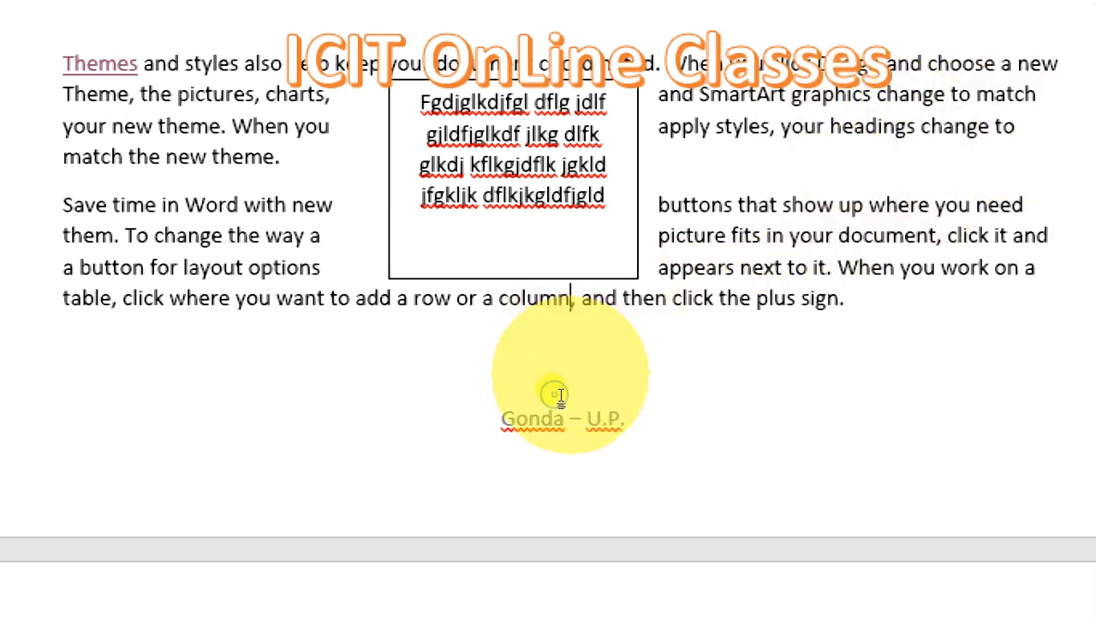
key(Return)
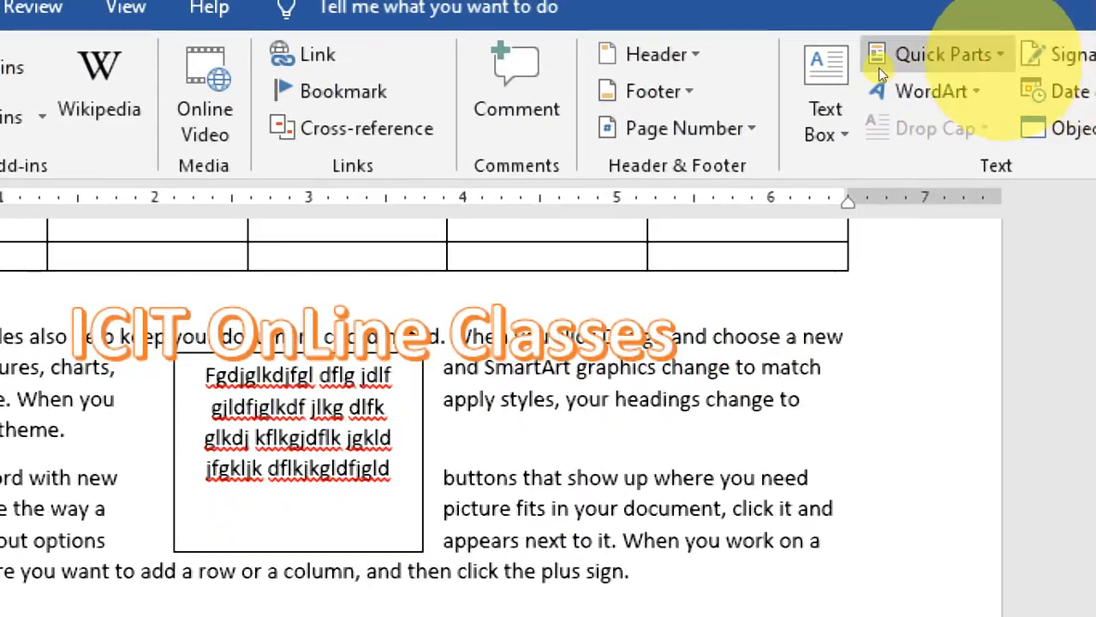
click(899, 56)
mouse_move(899, 134)
mouse_move(942, 96)
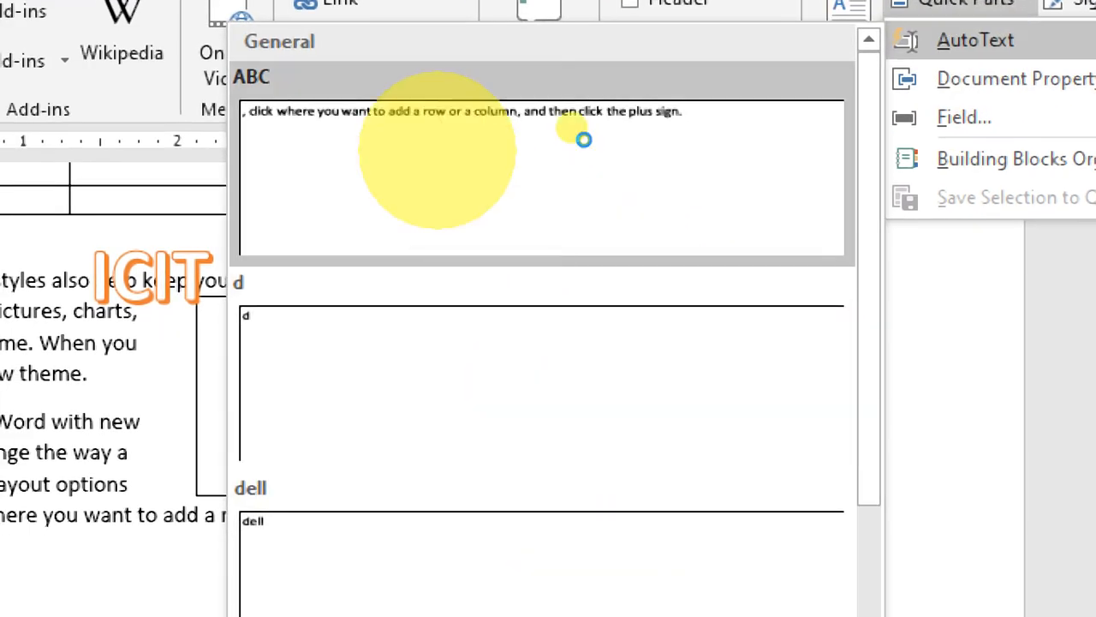
click(583, 140)
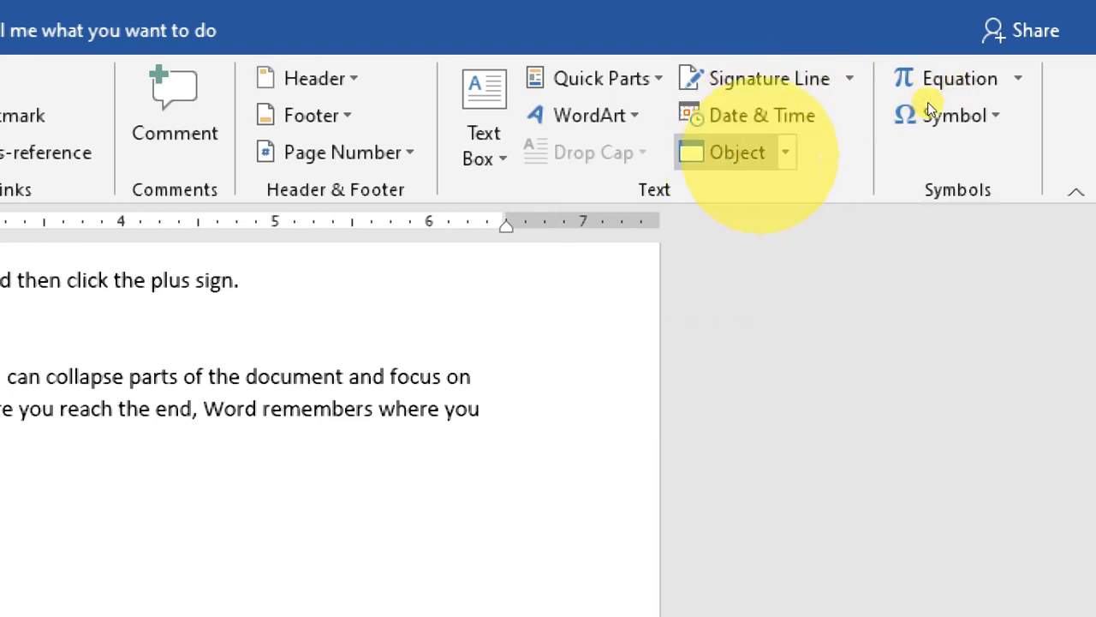
Step: Look through the object types available for embedding as new objects, including the Excel and PowerPoint ones, without inserting any
click(785, 152)
click(787, 187)
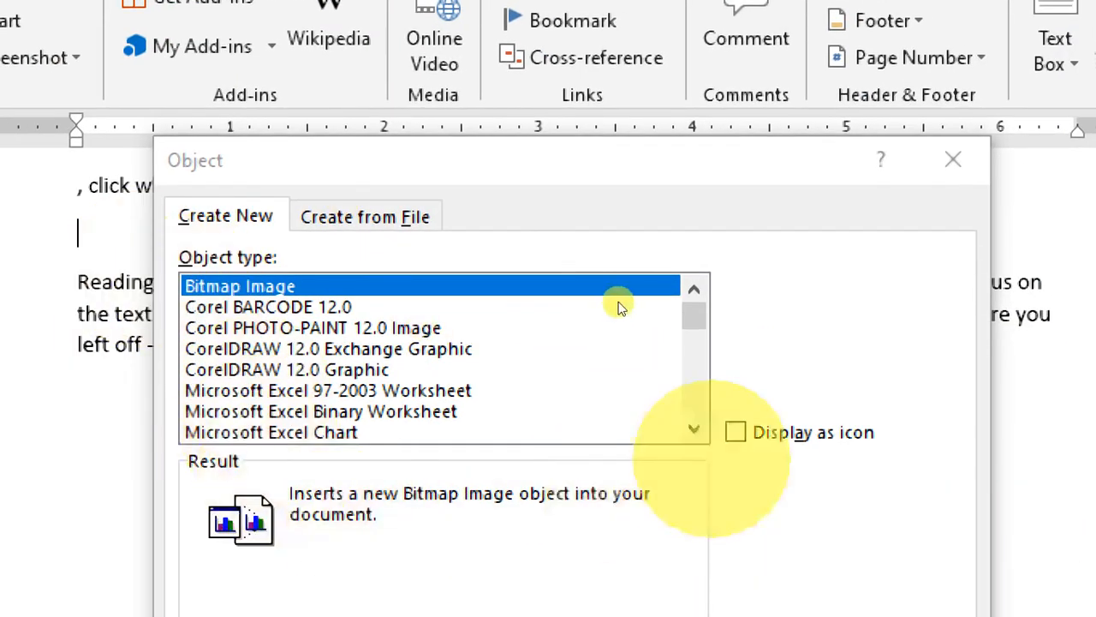
scroll(609, 287, down, 1)
scroll(609, 287, down, 4)
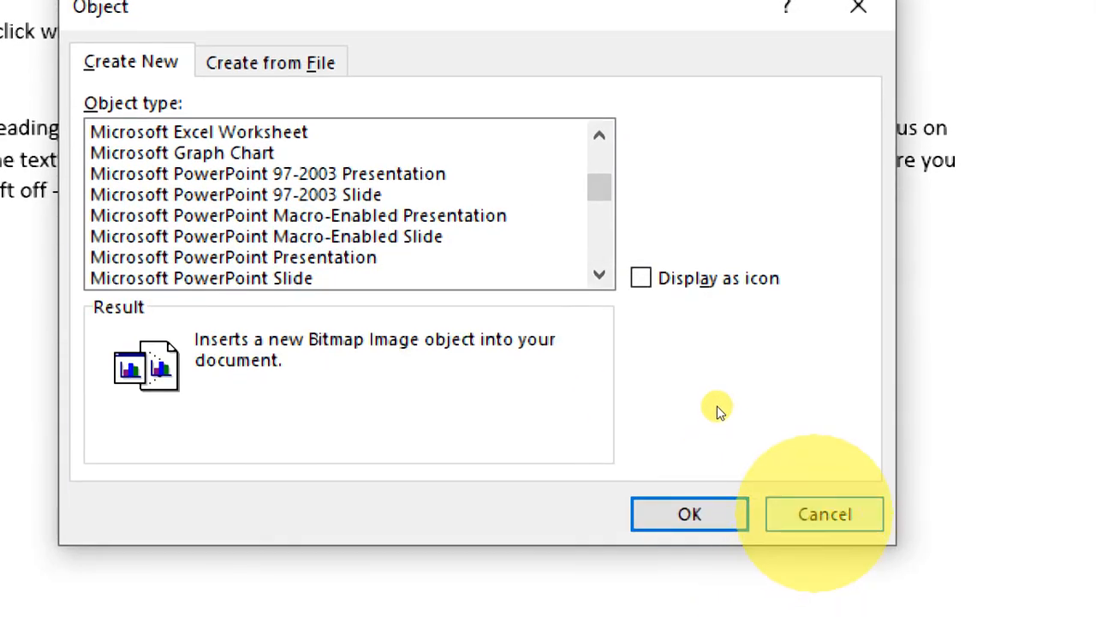
click(815, 514)
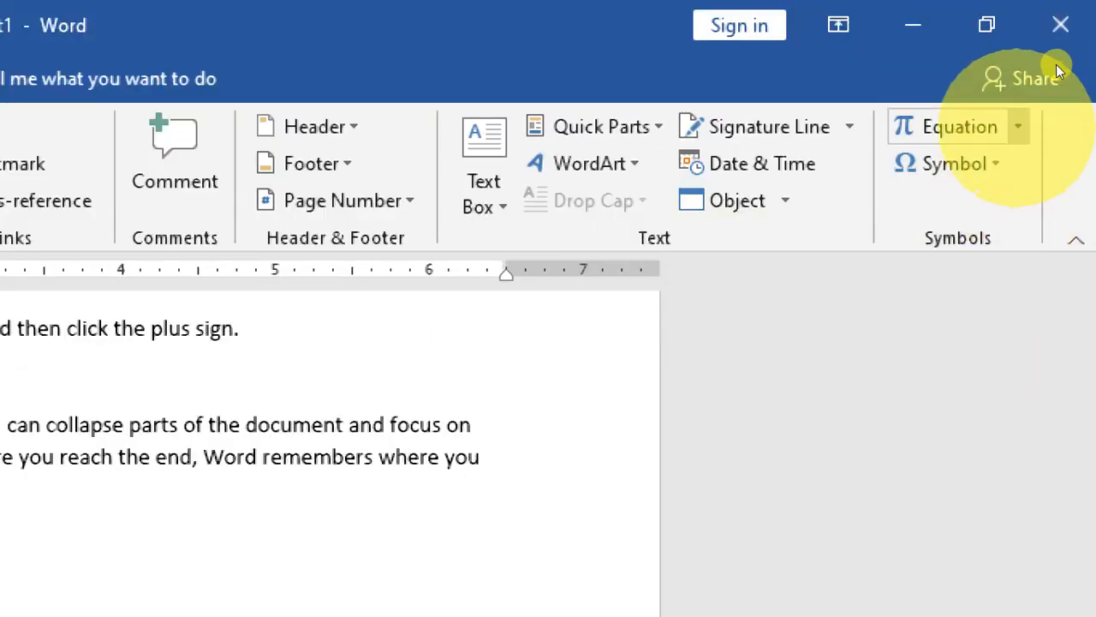
Step: Insert the built-in Expansion of a Sum equation on the empty line above the Reading view paragraph and convert it to linear format
click(1019, 127)
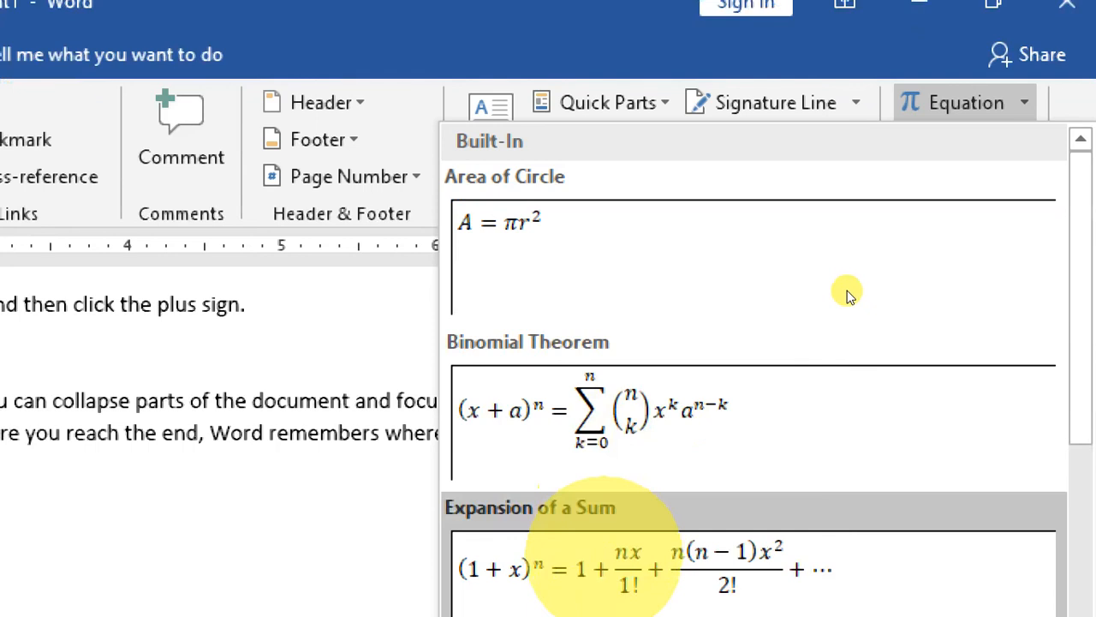
click(604, 548)
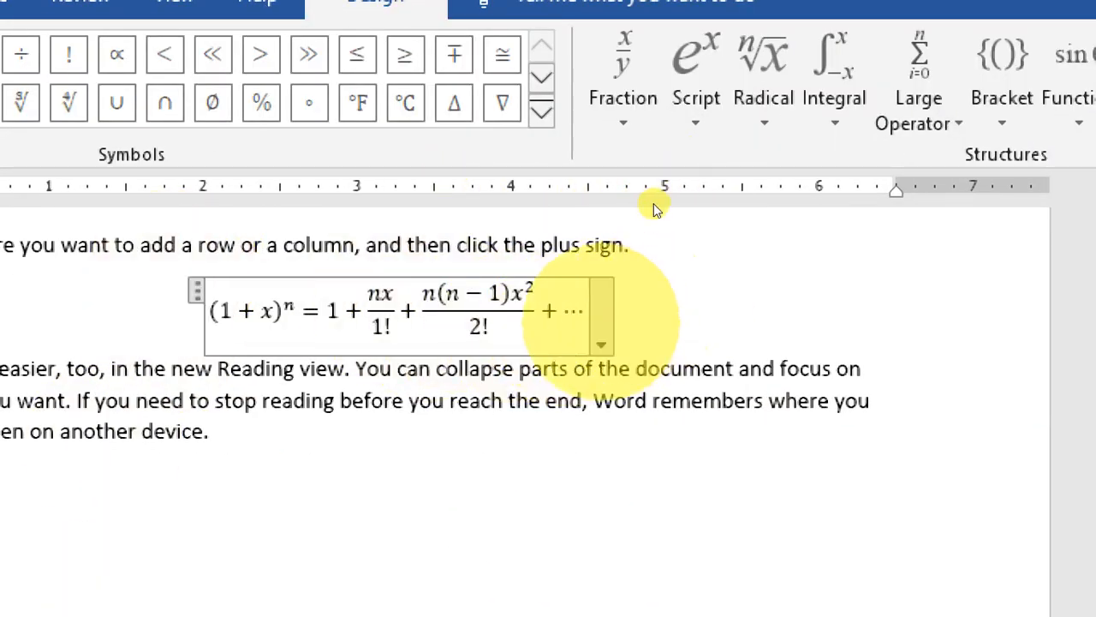
click(601, 344)
click(514, 454)
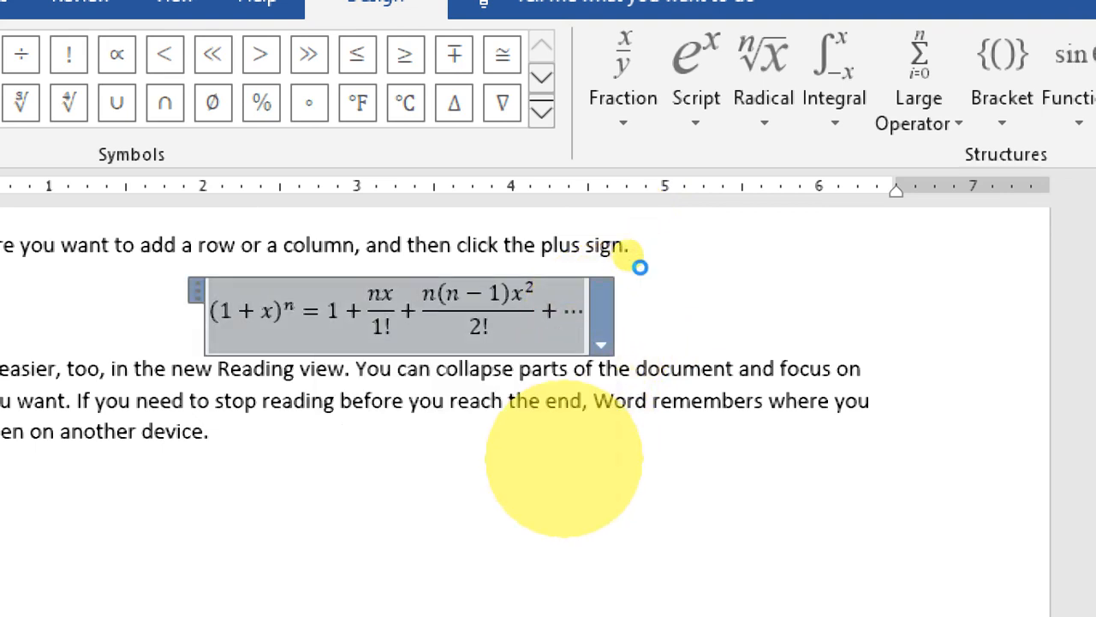
click(727, 257)
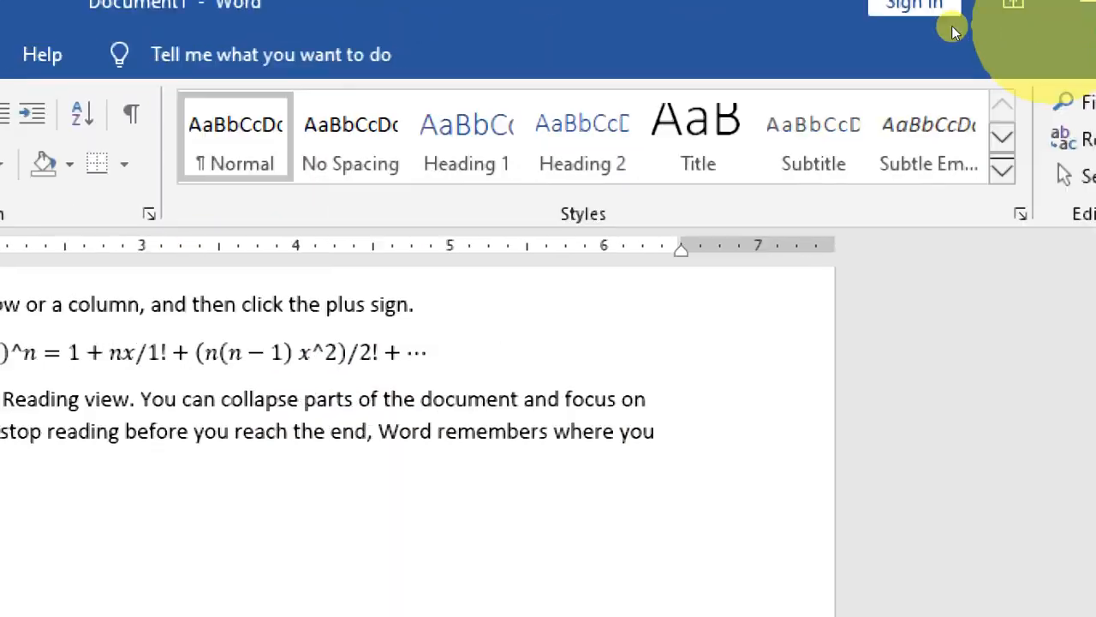
Step: Browse the full symbol set and special characters, and insert a copyright symbol on the line below the Reading view paragraph
click(44, 77)
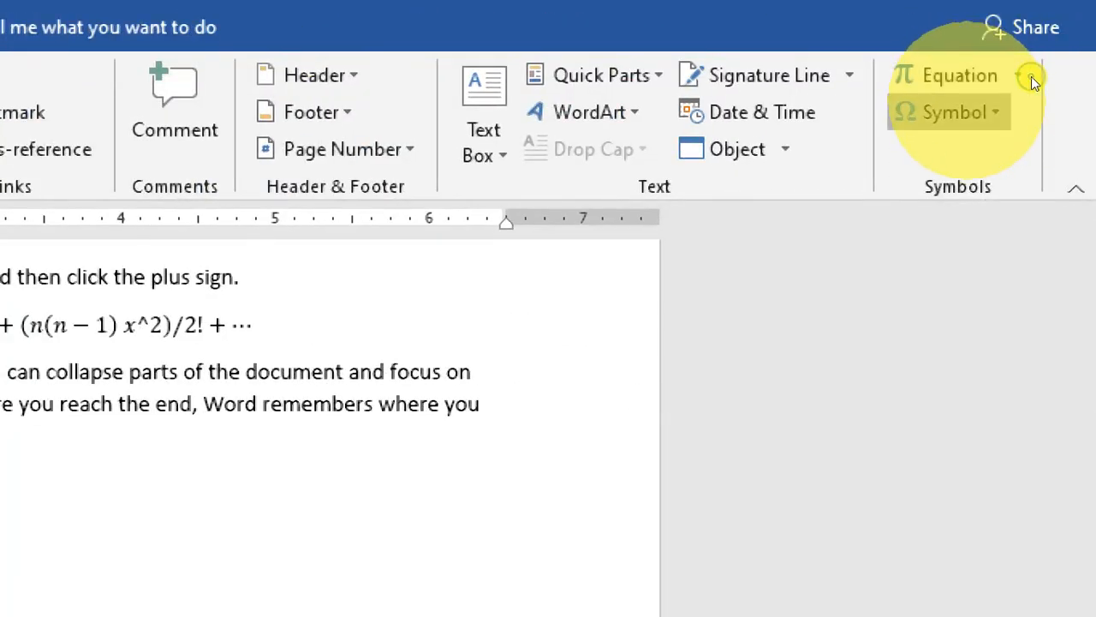
click(959, 112)
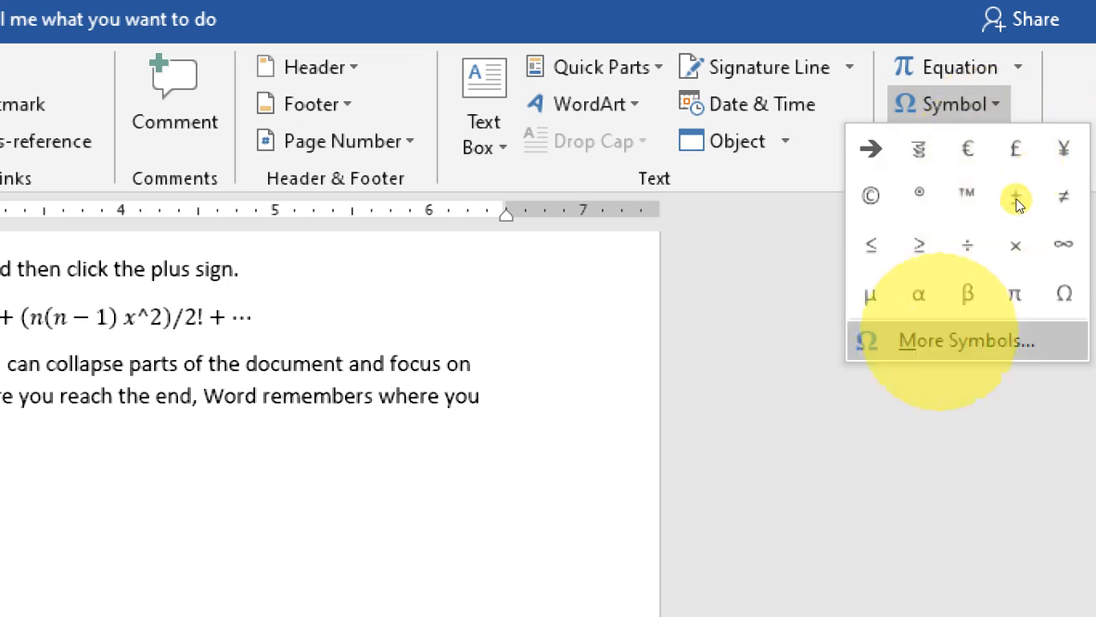
click(966, 340)
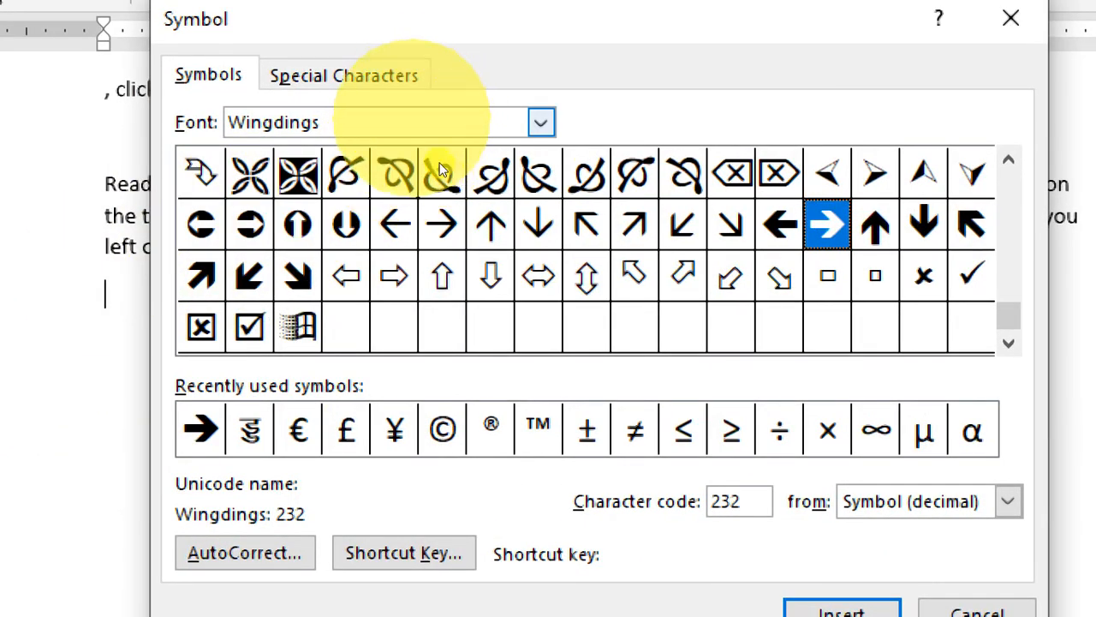
click(343, 75)
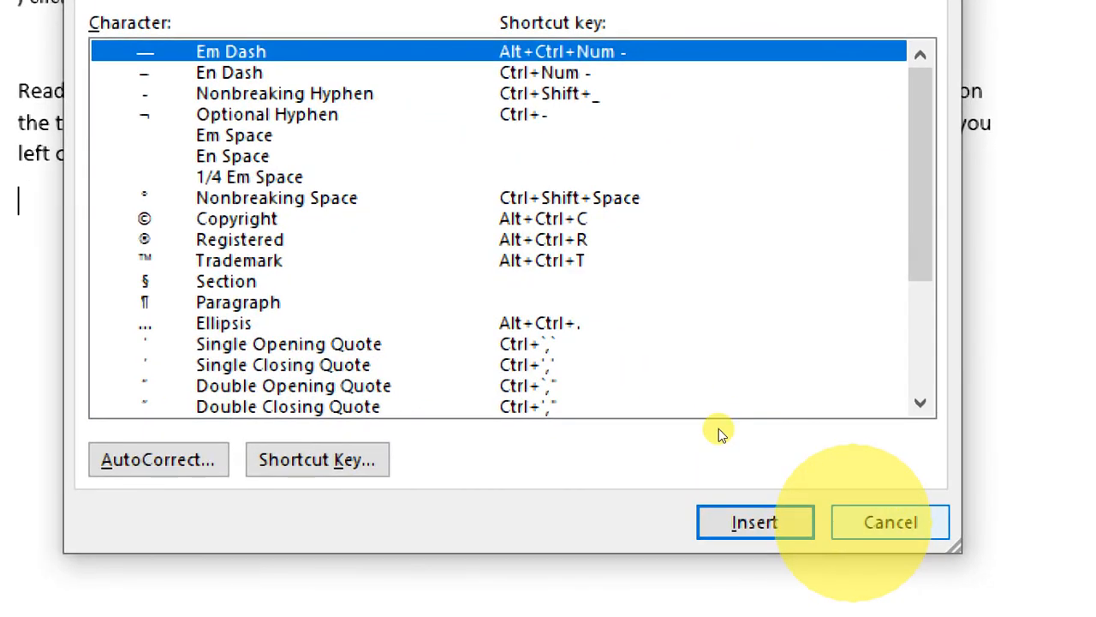
click(855, 523)
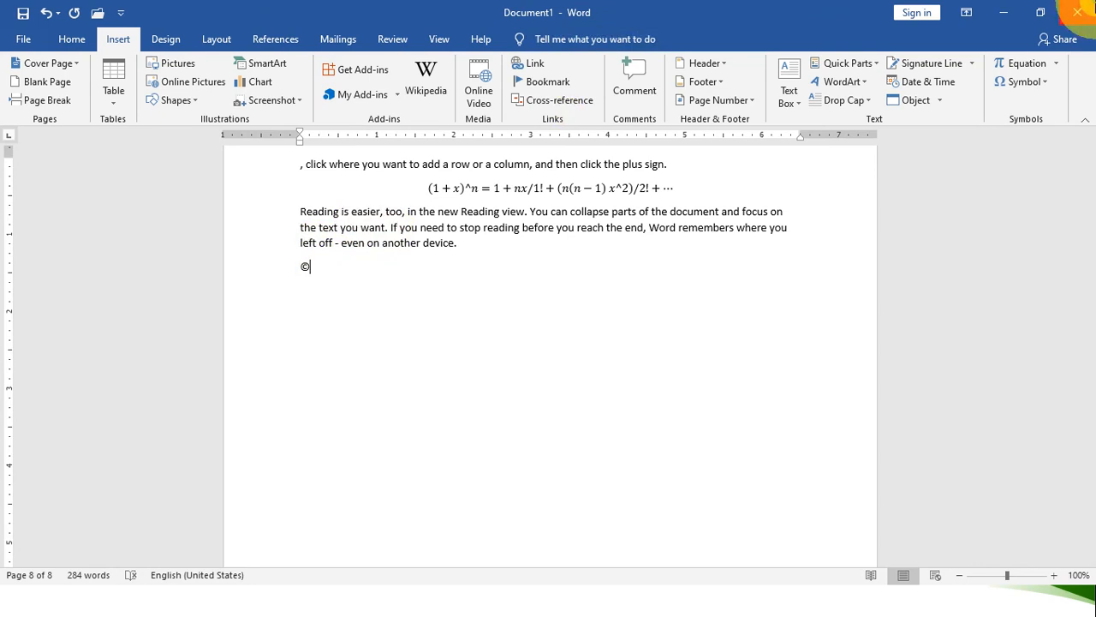
click(565, 333)
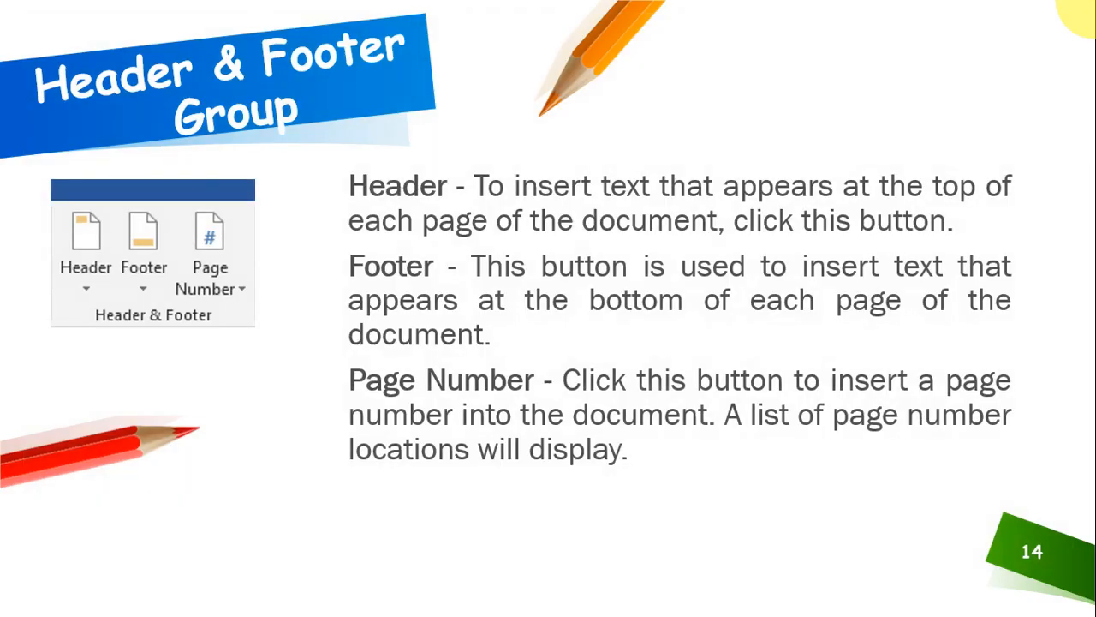
click(851, 19)
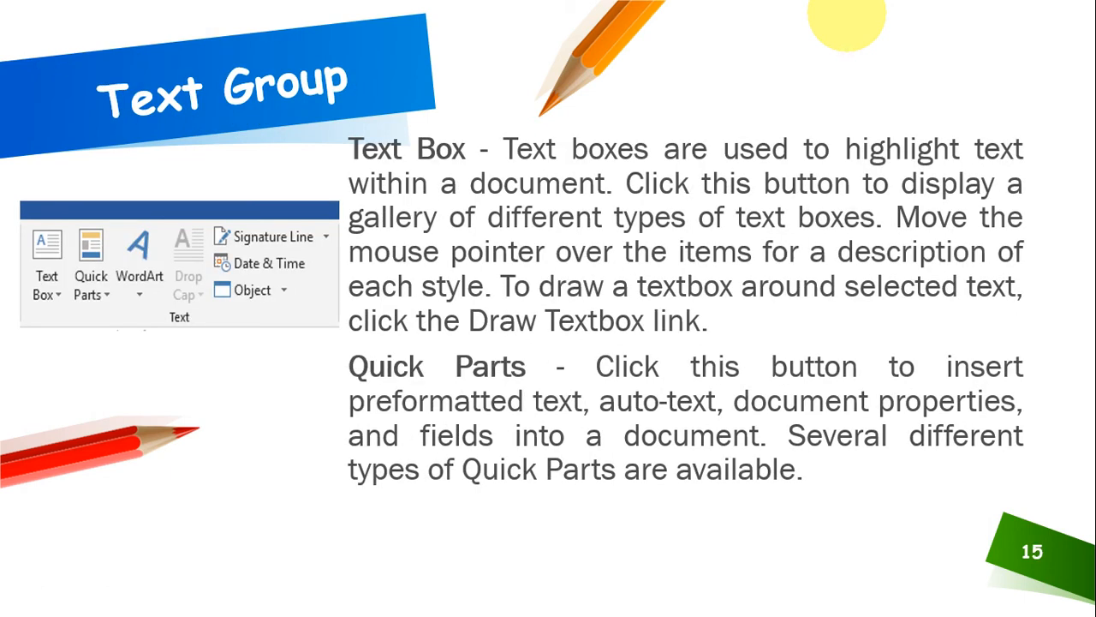
click(847, 13)
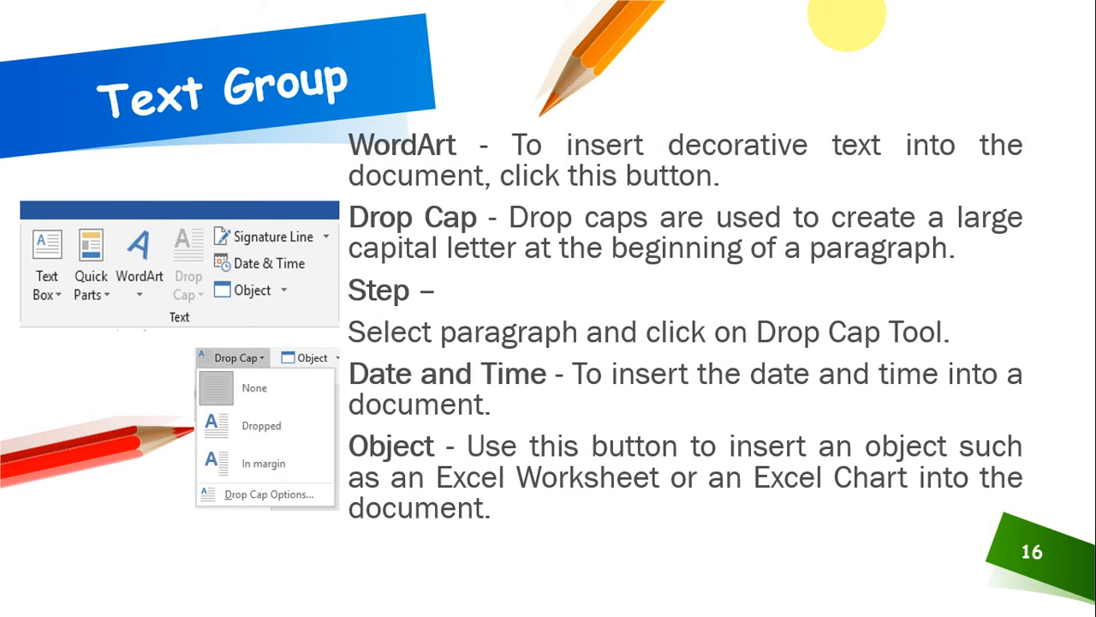